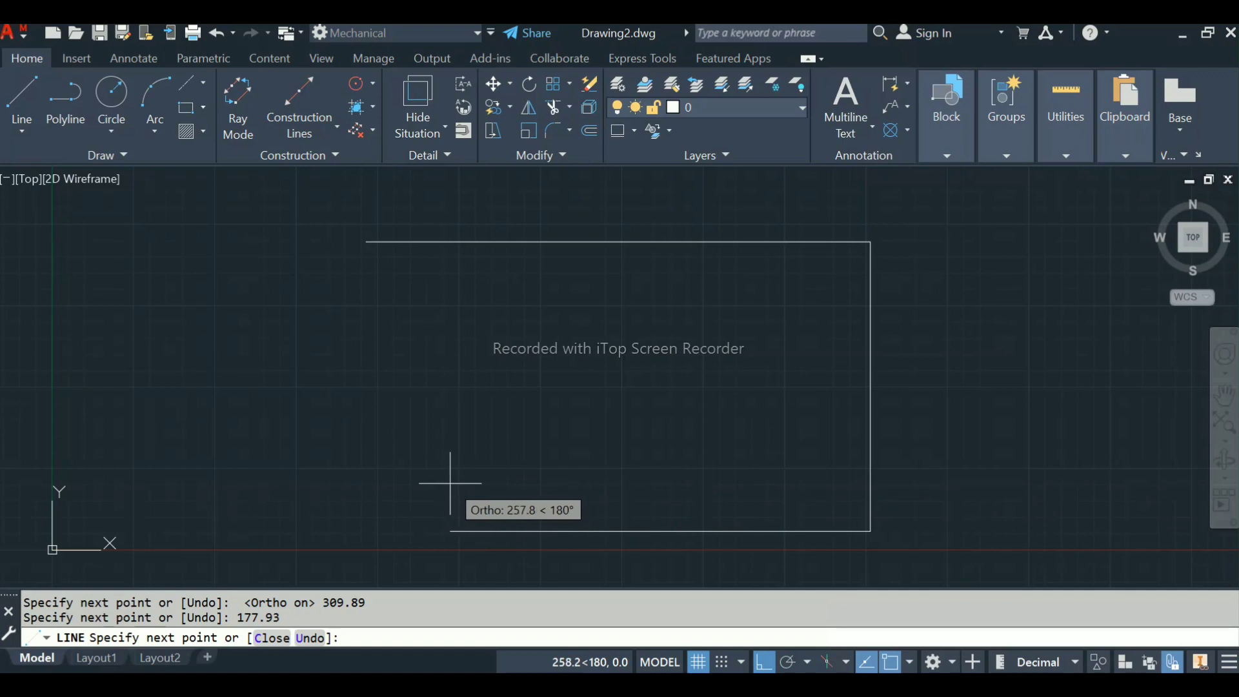
Draw the rectangle's bottom edge 309.89 long, and close the outline with a vertical line along its left side
text(89)
key(Return)
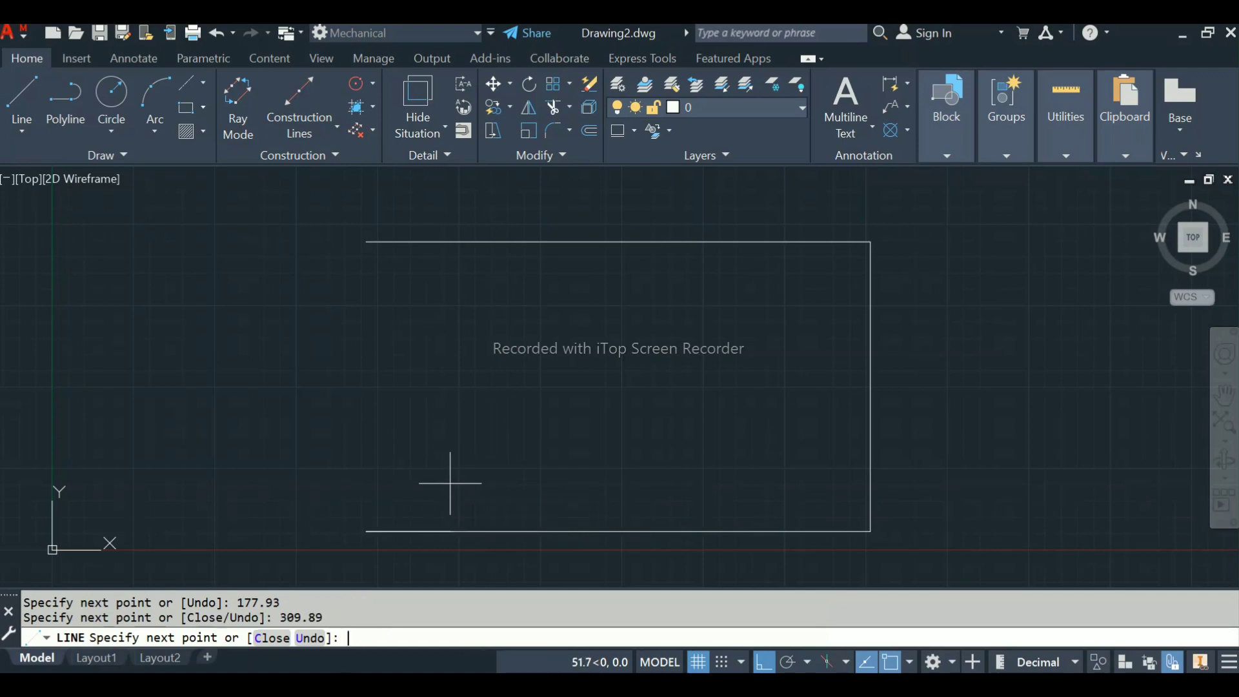
key(Return)
text(l)
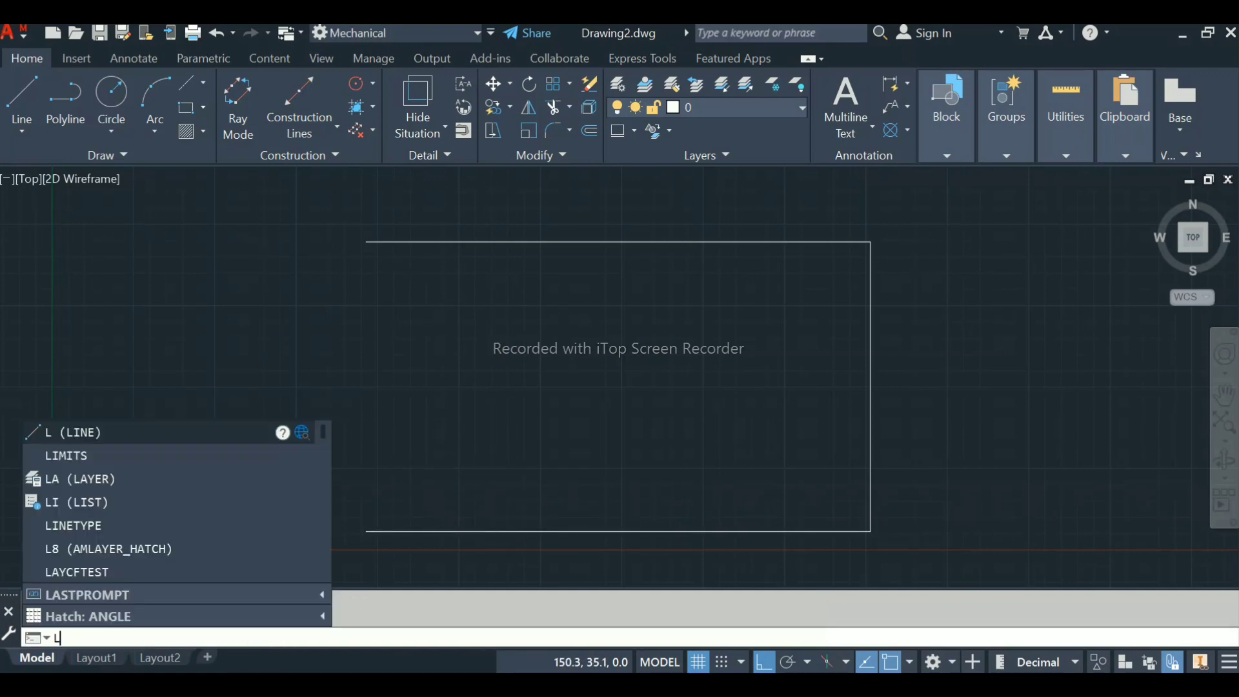
key(Return)
click(365, 531)
click(364, 234)
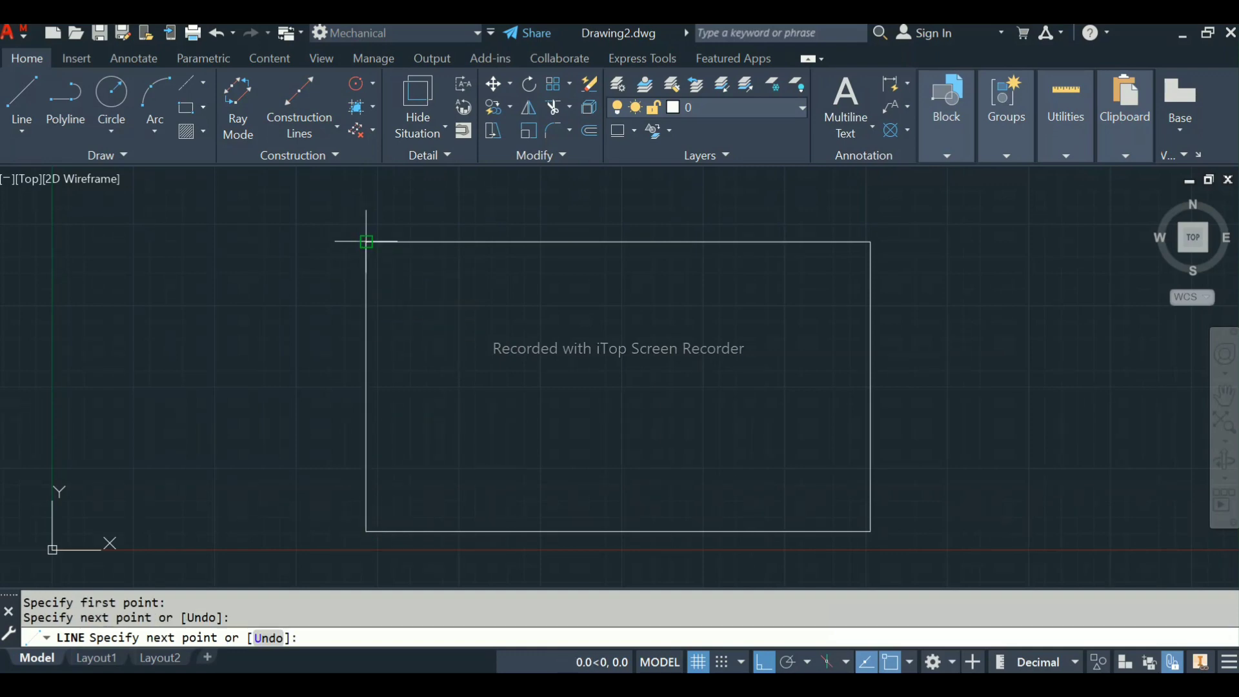
key(Return)
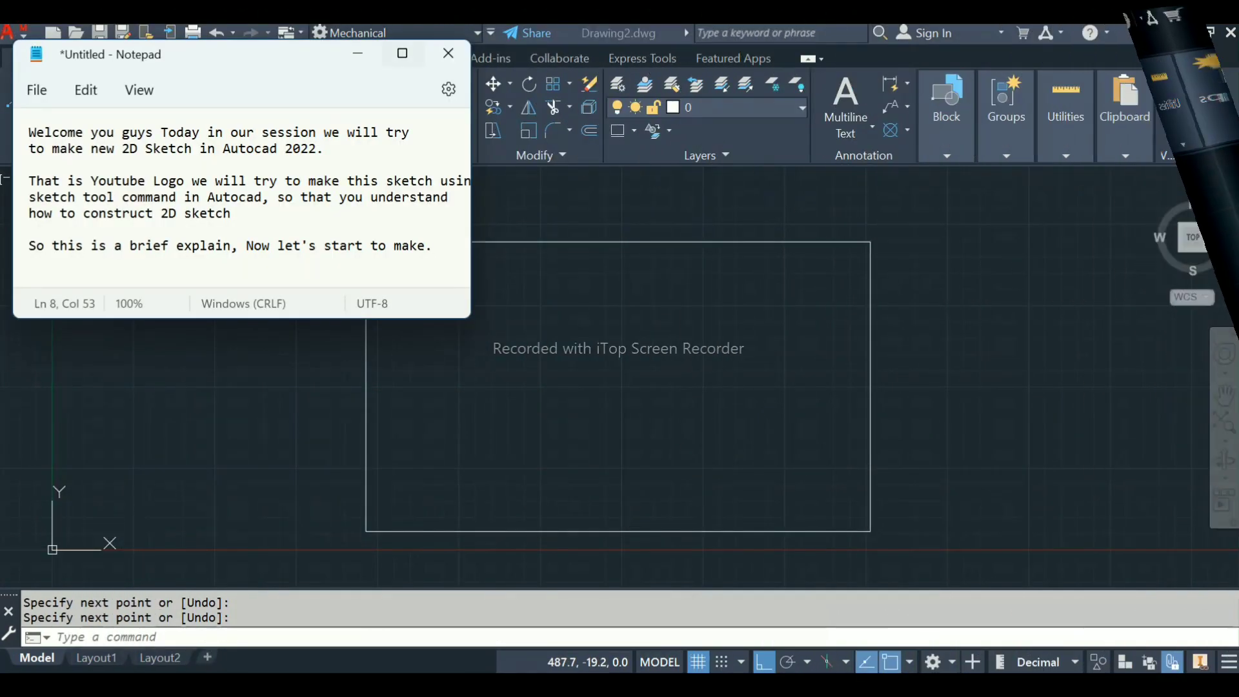
Arrange the Notepad and AutoCAD windows side by side, each filling half of the screen
mouse_move(402, 53)
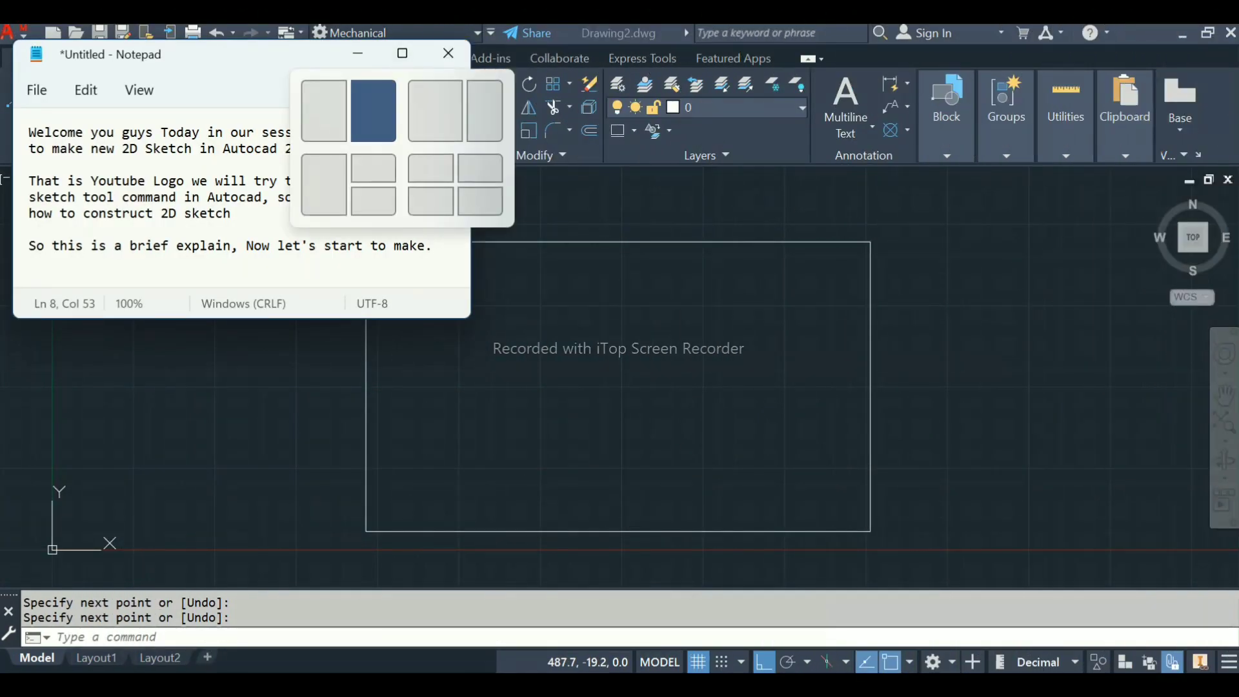
click(374, 111)
click(308, 348)
key(alt+Tab)
Add the line "Now i have make this rectangle using line command in autocad" below the existing Notepad text
key(Return)
key(Return)
key(Return)
text(N)
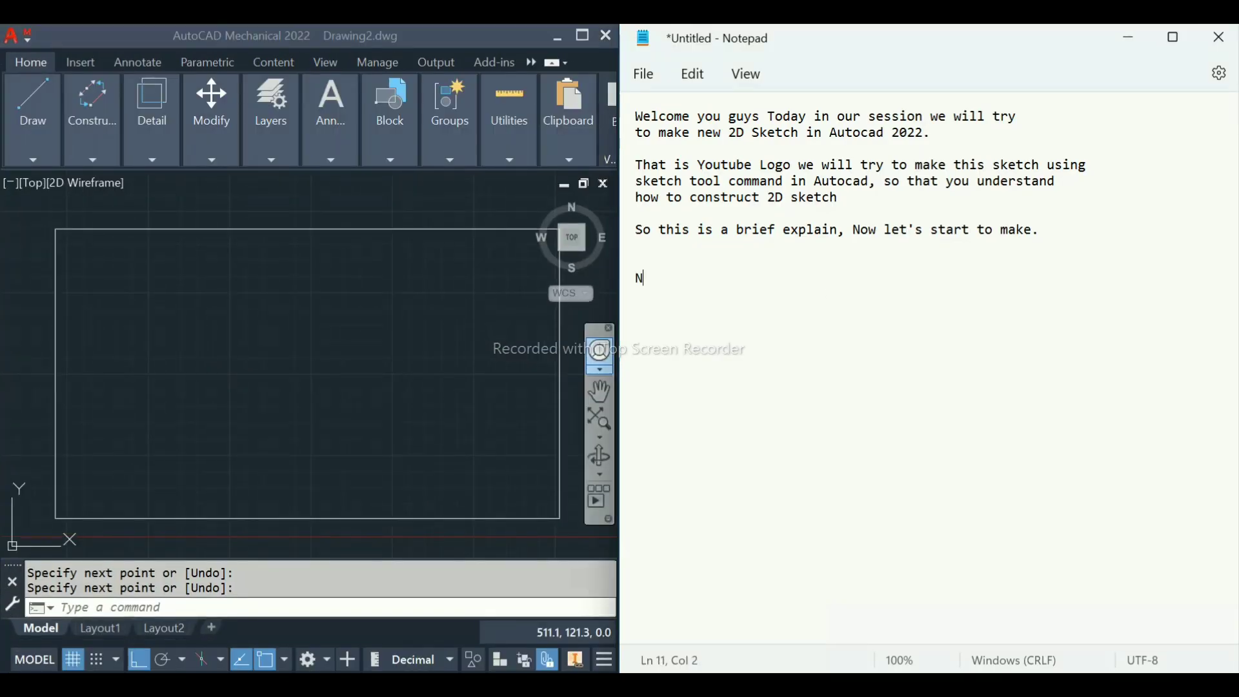
text(ow i have make this r)
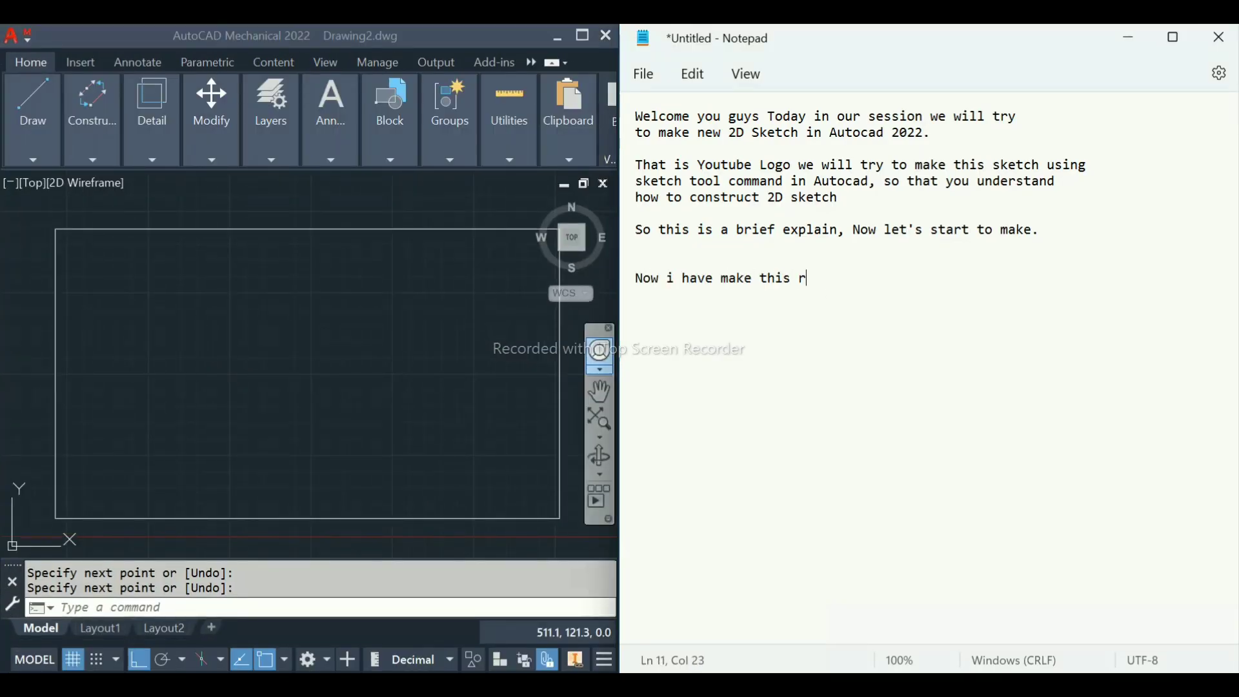
text(ectangle using re)
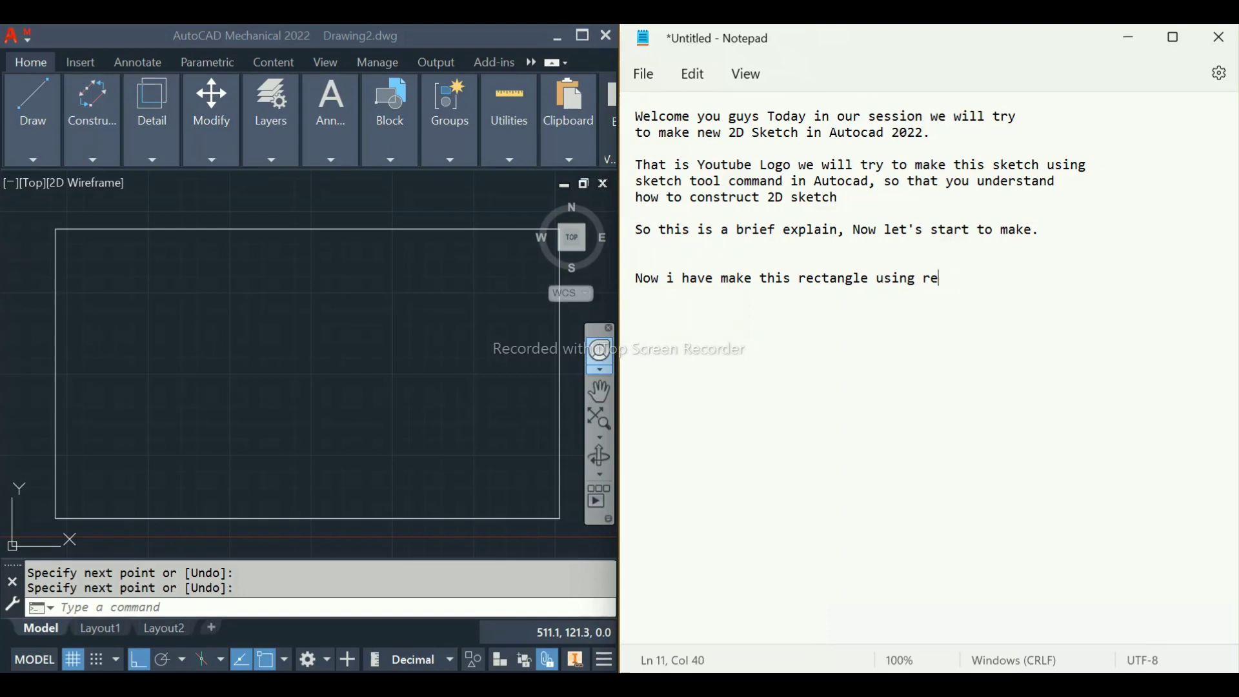
text(ce command in)
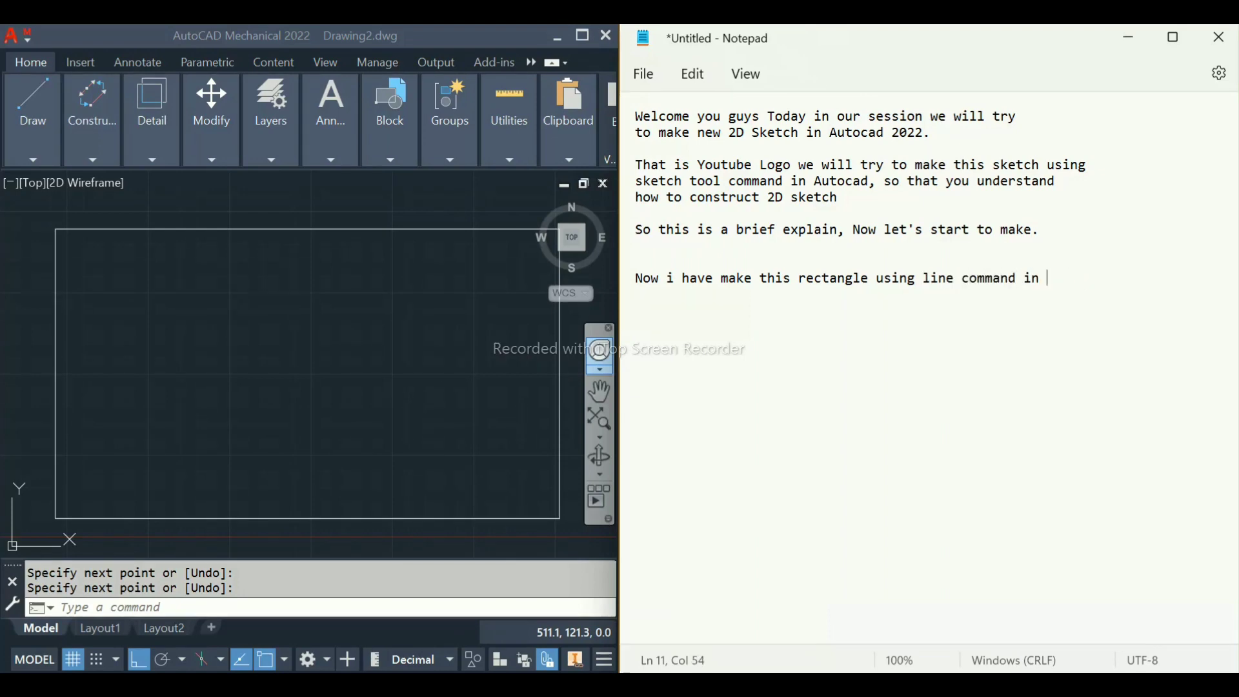
text(autocad)
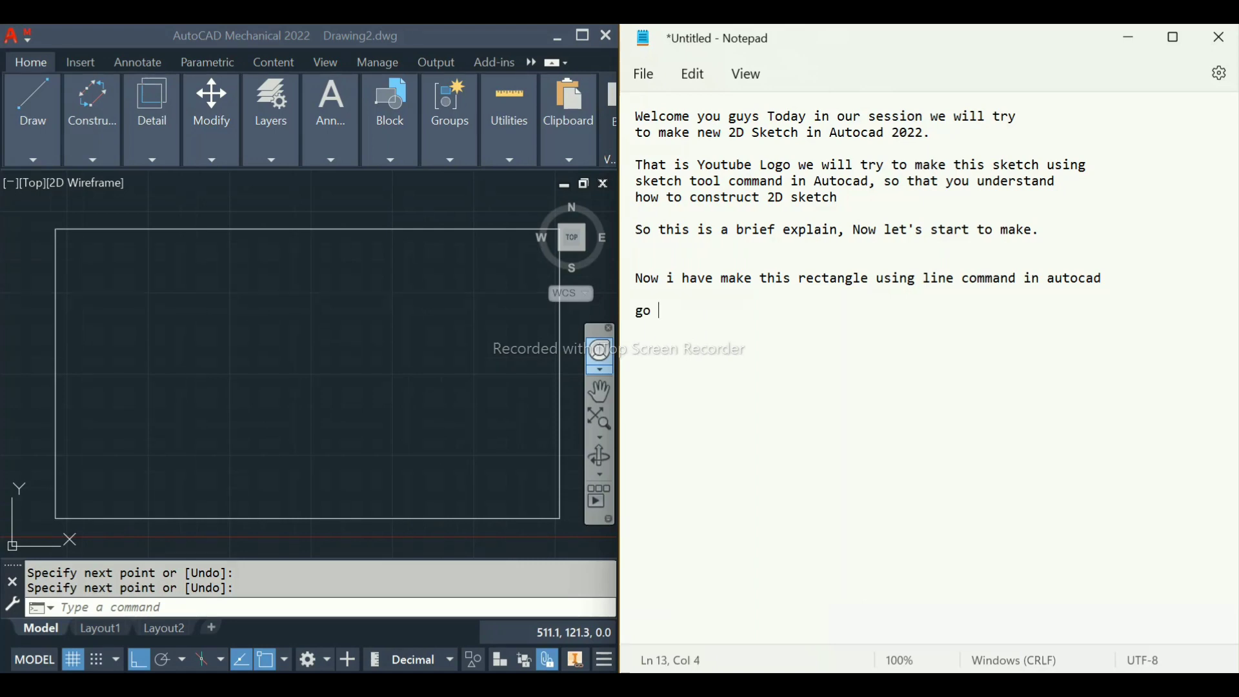
Write the note "go to circle command put c enter in command line." and minimize Notepad
text(circle command)
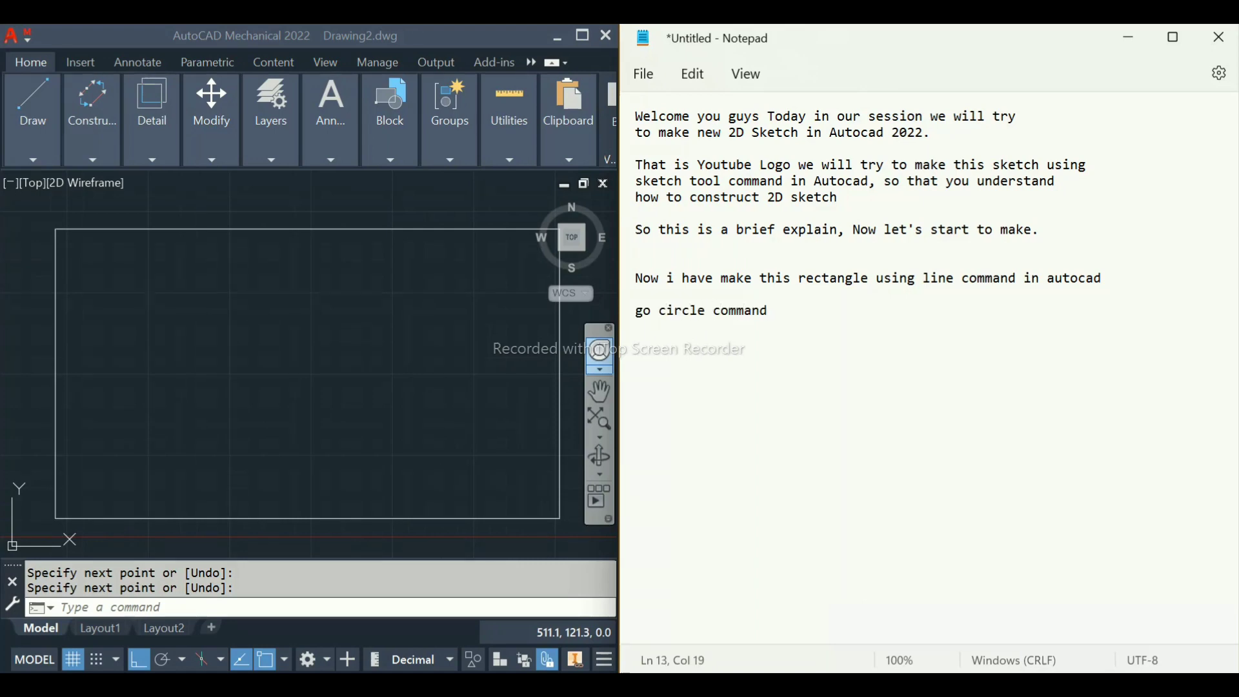
click(658, 310)
text(to )
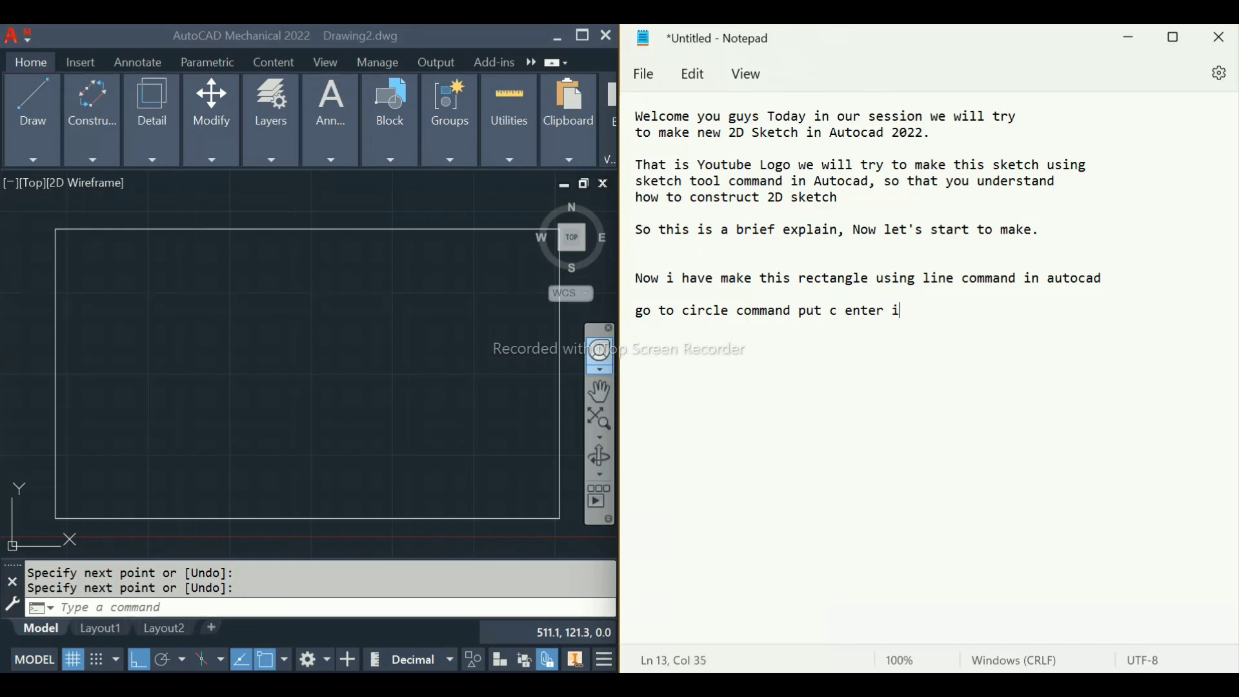
text(line.)
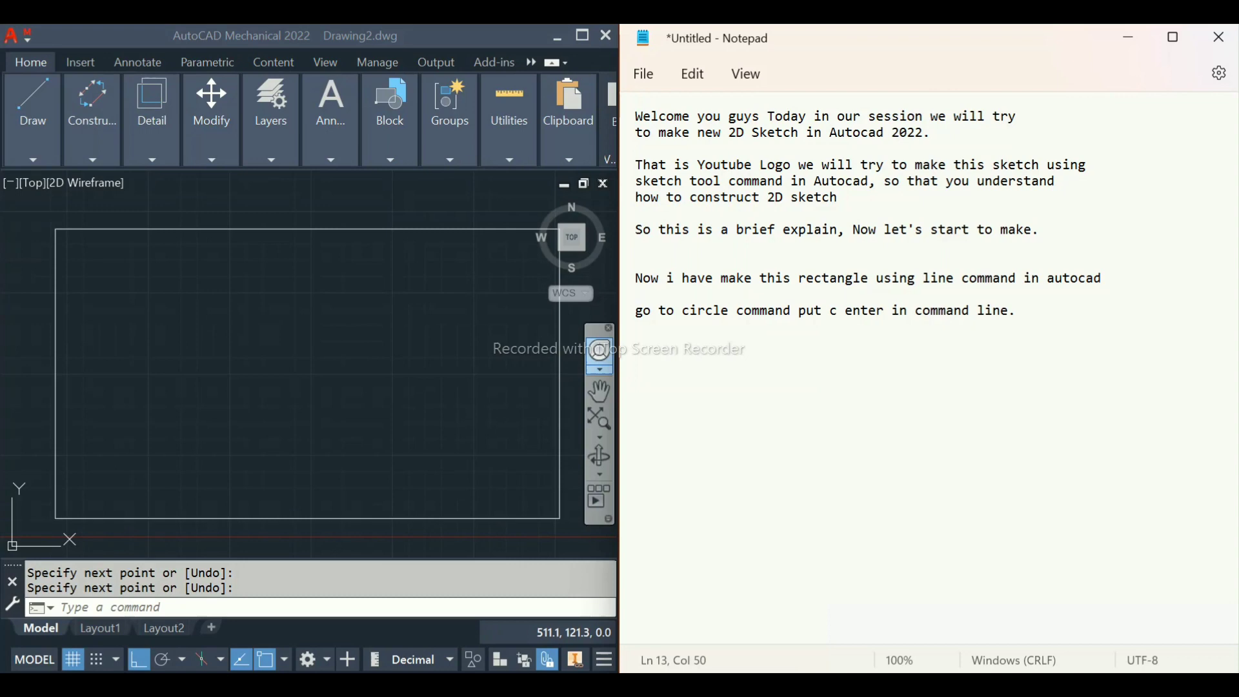
click(1128, 37)
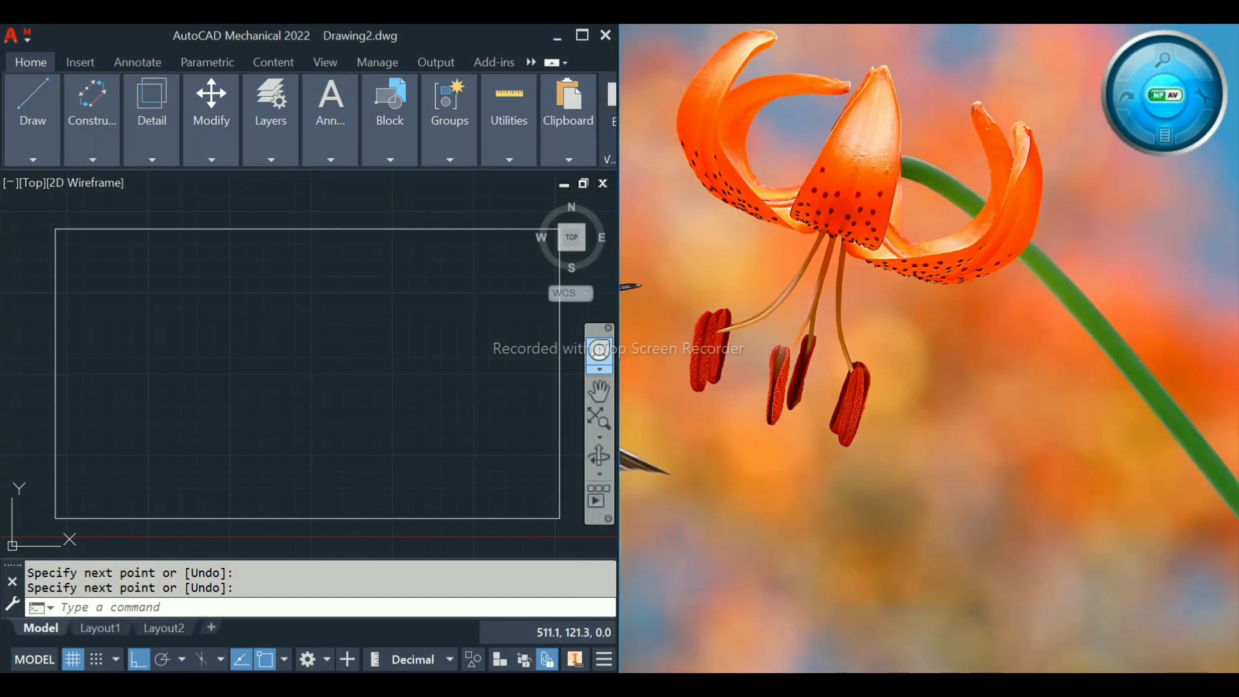
Maximize AutoCAD and draw a circle of radius 25 centred on the rectangle's upper-left corner
click(582, 36)
text(c)
key(Return)
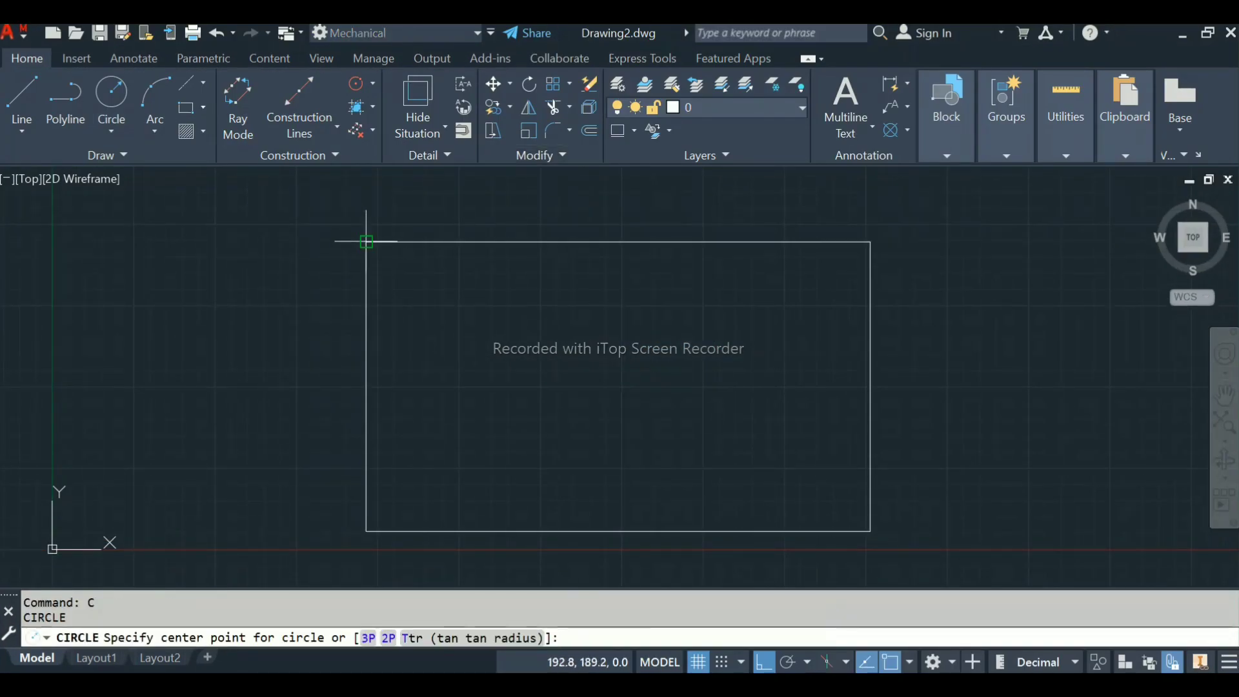
click(366, 242)
text(25)
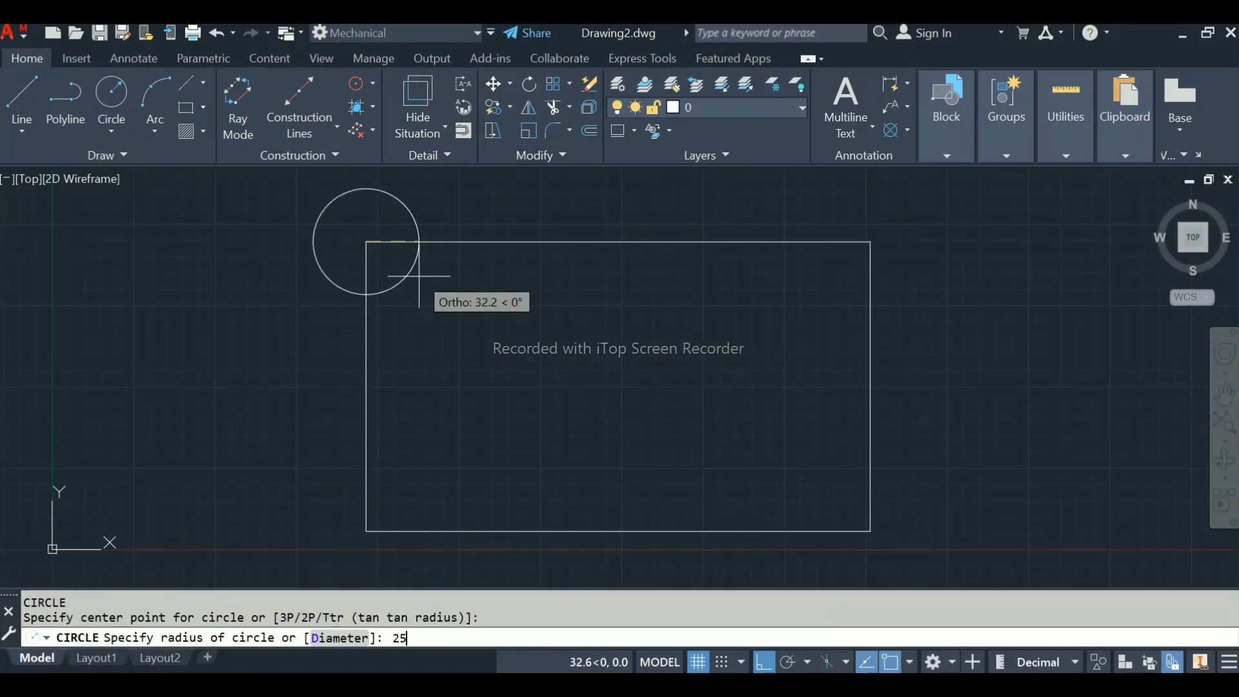
key(Return)
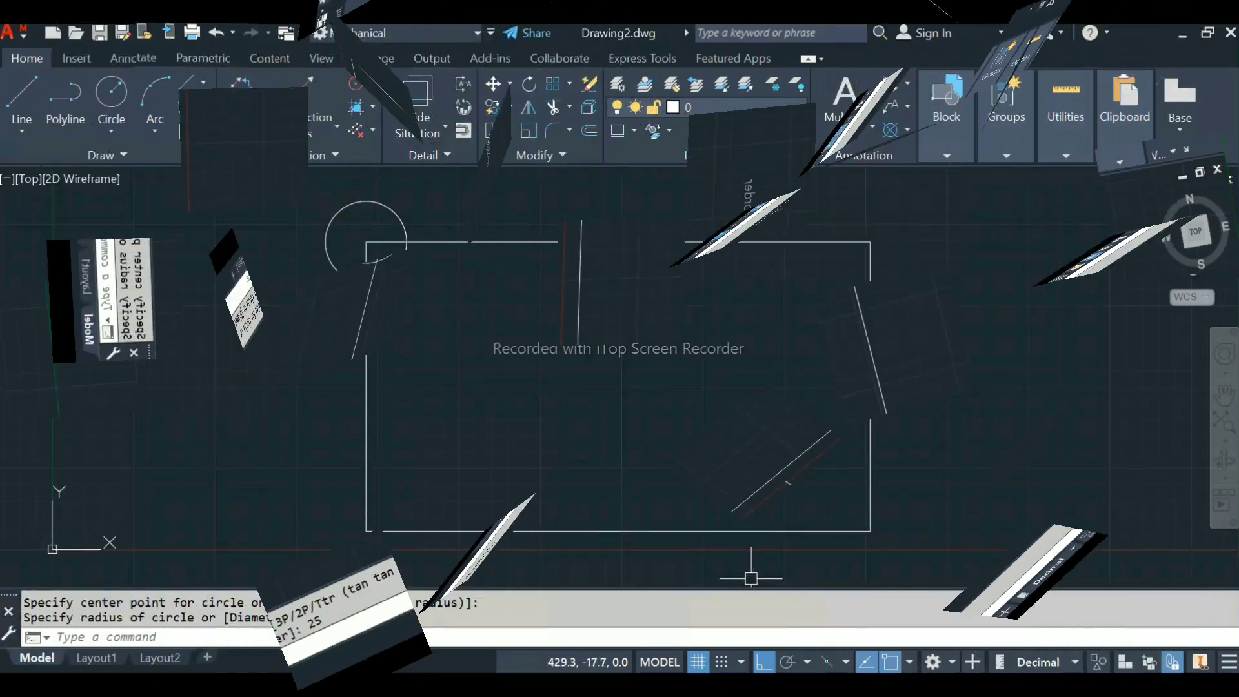
Switch to Notepad and add the note "In this i will copy one circle by using copy command."
text(this )
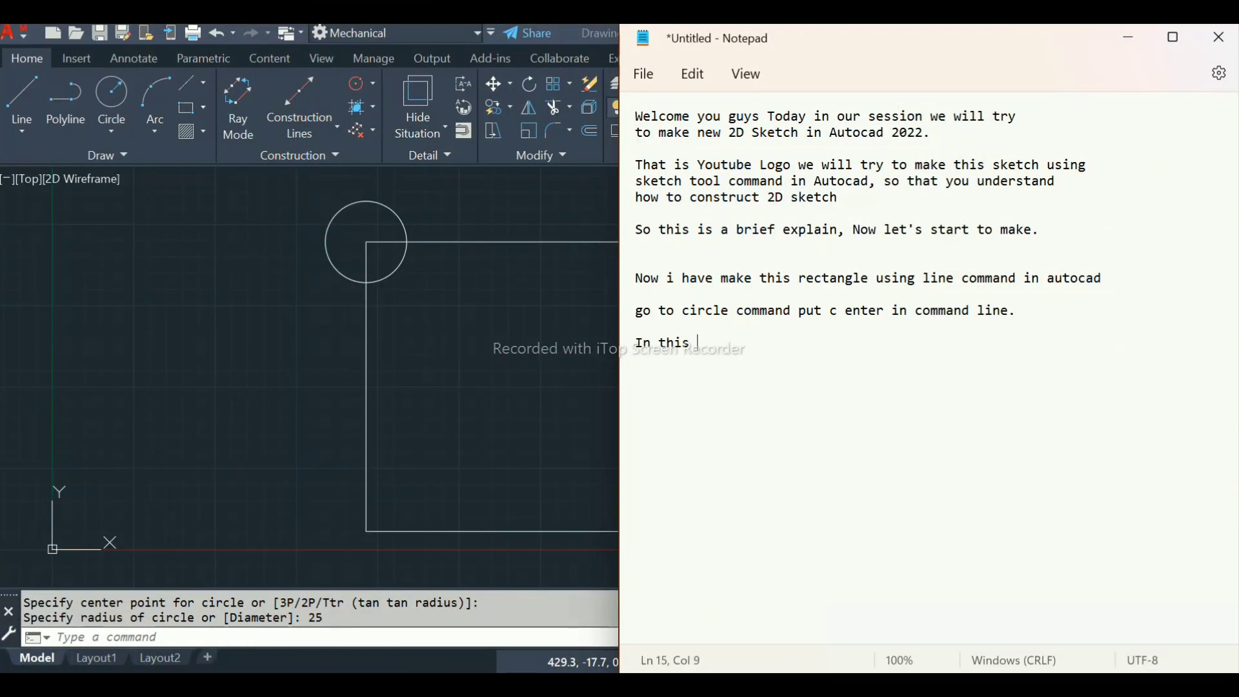
text(i will copy one circle by)
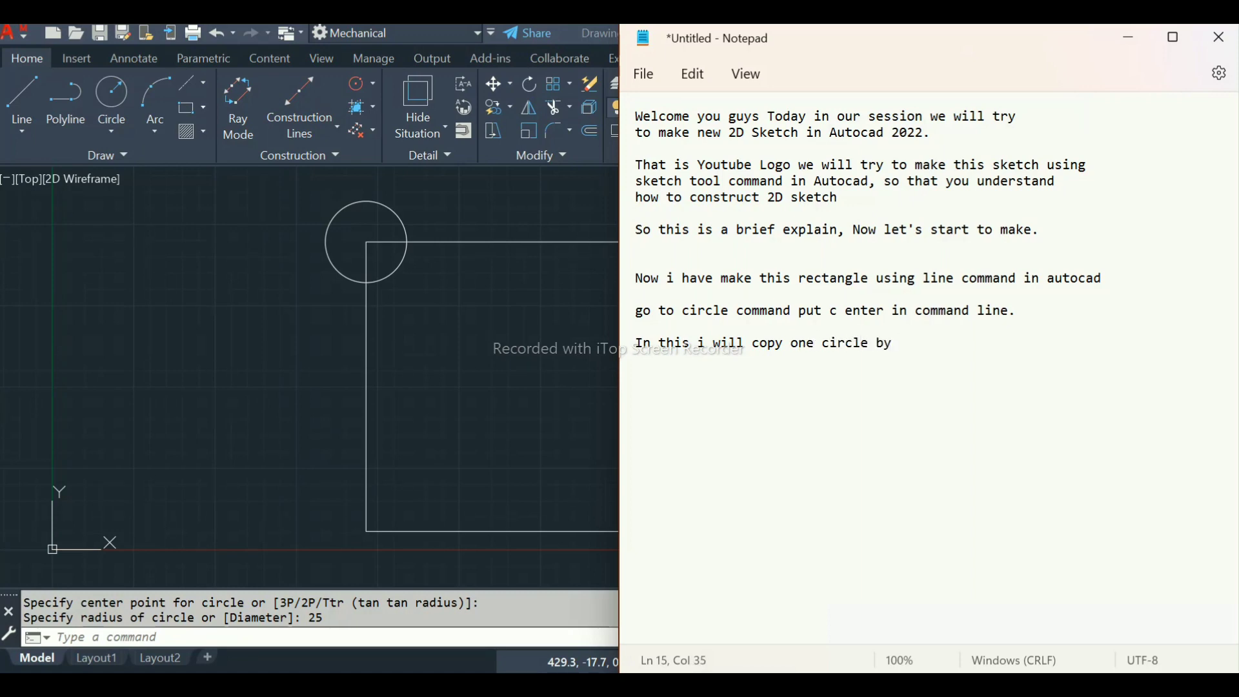
text(using copy coomand)
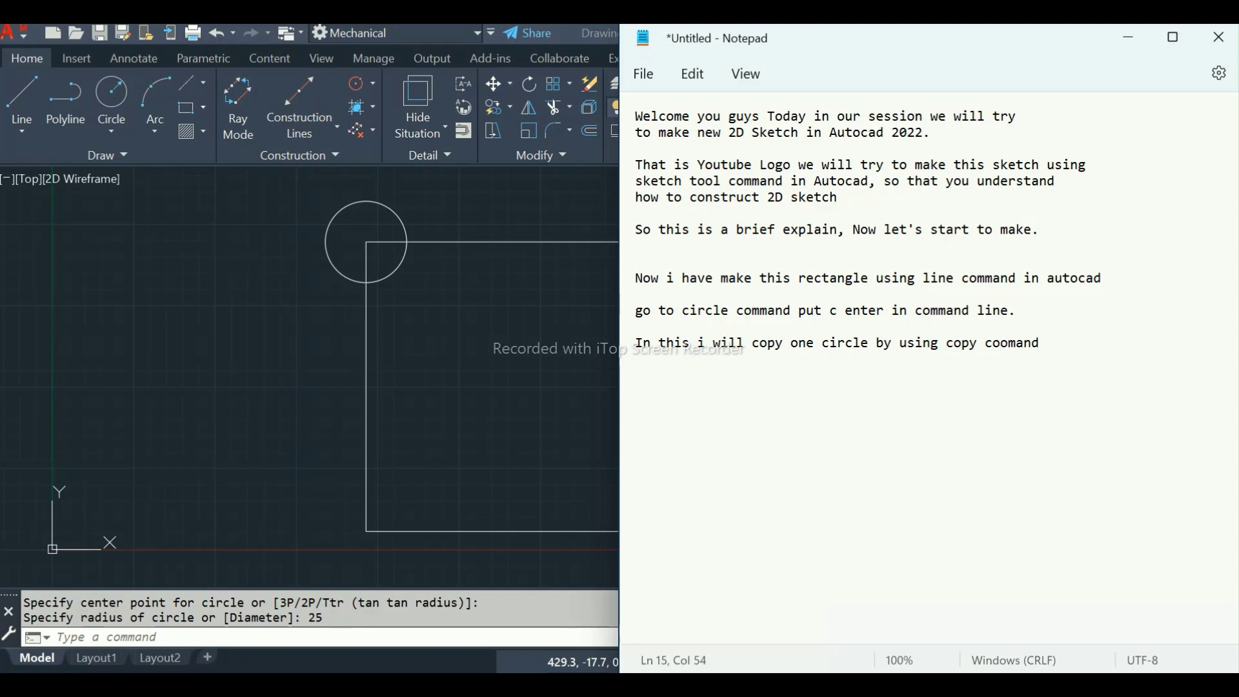
key(BackSpace)
key(BackSpace)
key(BackSpace)
key(BackSpace)
key(BackSpace)
key(BackSpace)
text(mmand)
Add the note "type in command line co enter." on a new line and minimize Notepad
key(alt+Tab)
key(alt+Tab)
key(Return)
key(Return)
text(type in command line)
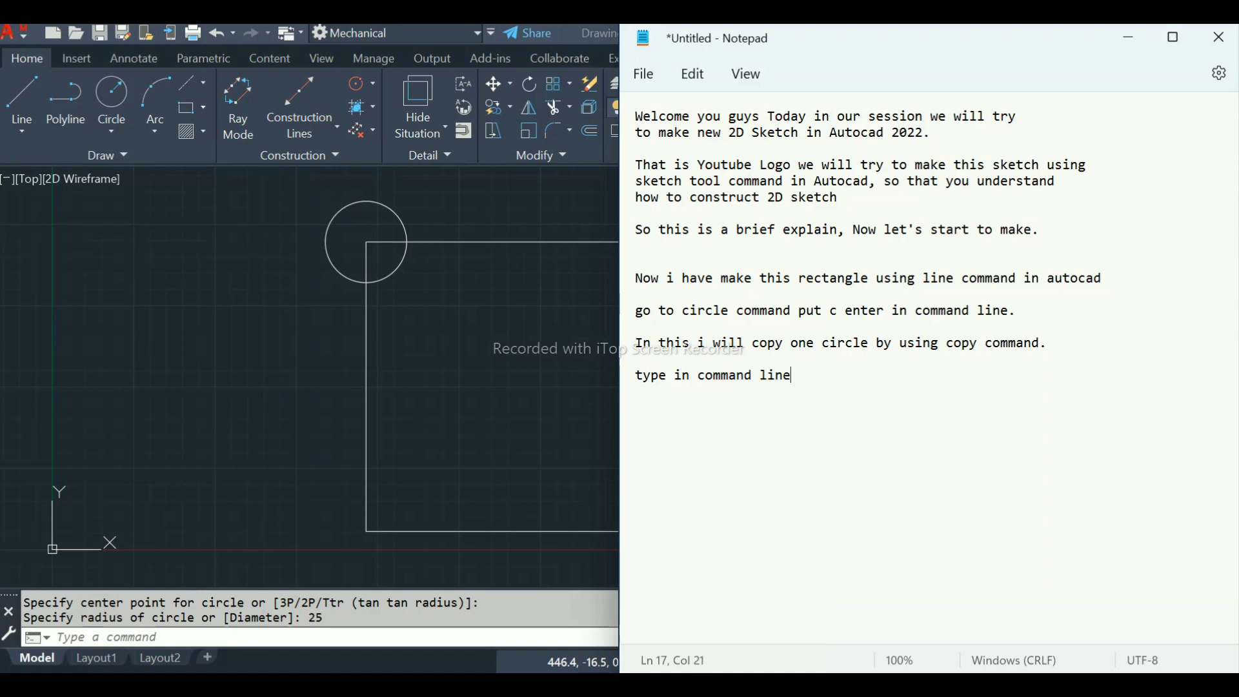
click(1129, 38)
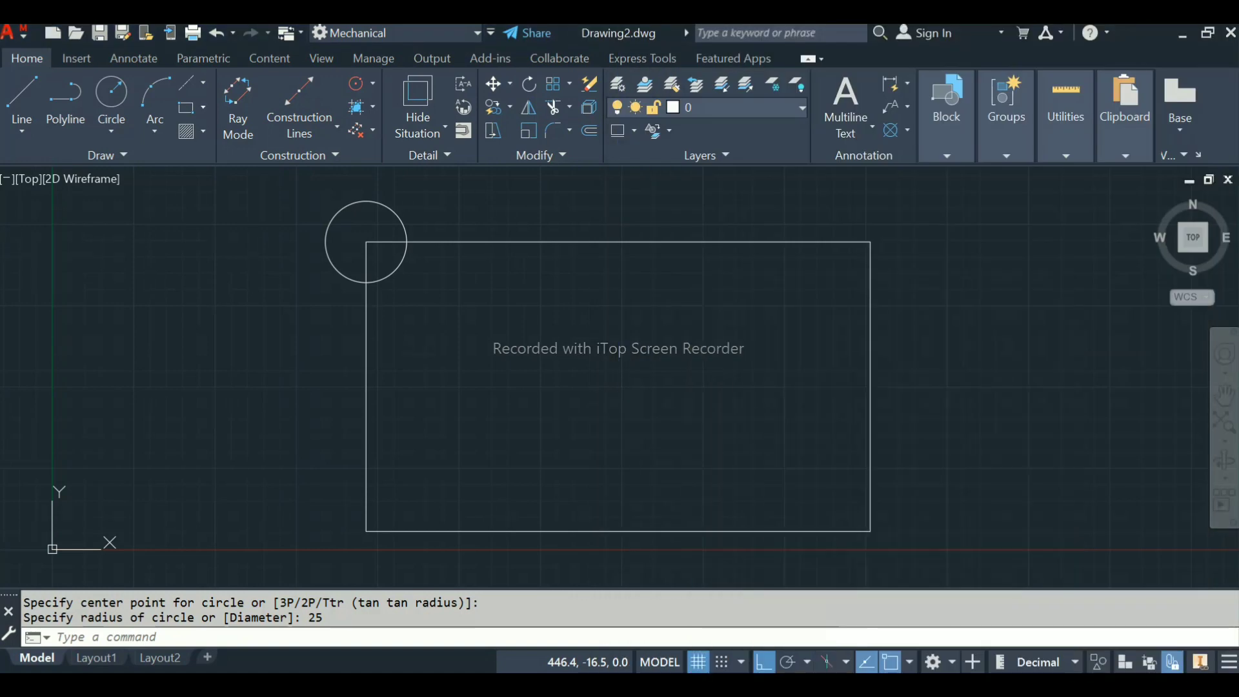
Copy the circle from the rectangle's upper-left corner to its other three corners, using the circle's centre as base point
text(co)
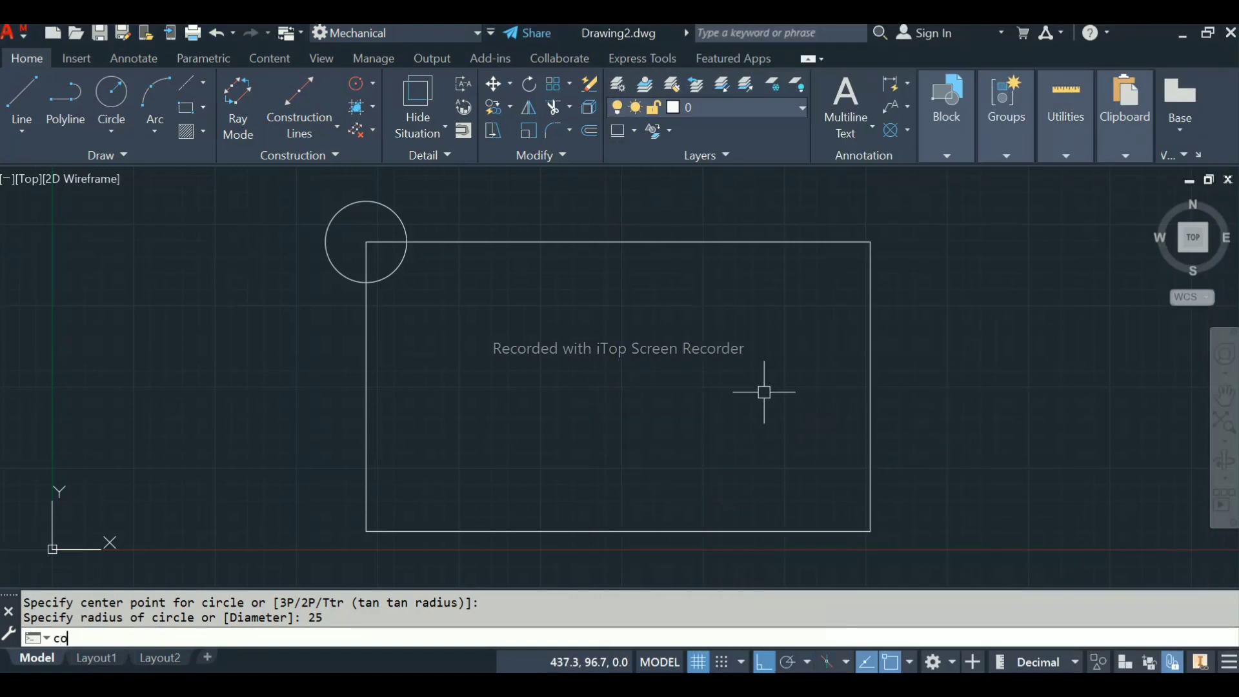
key(Return)
click(388, 272)
key(Return)
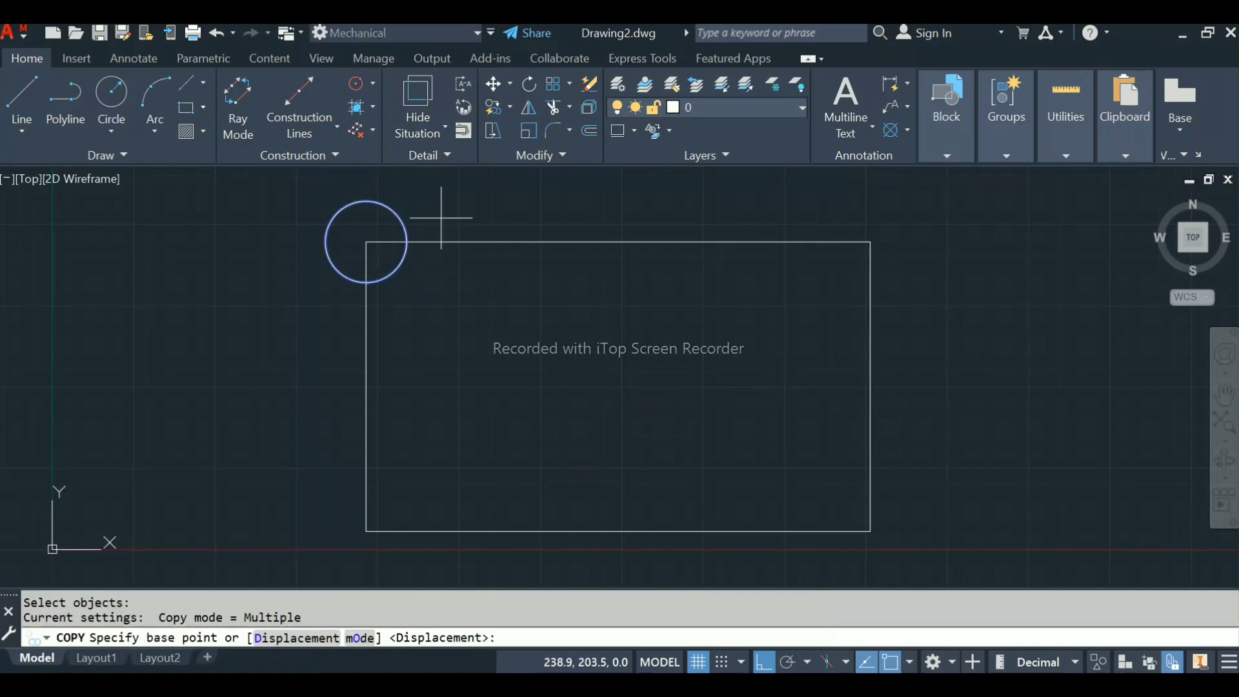
click(365, 242)
click(366, 531)
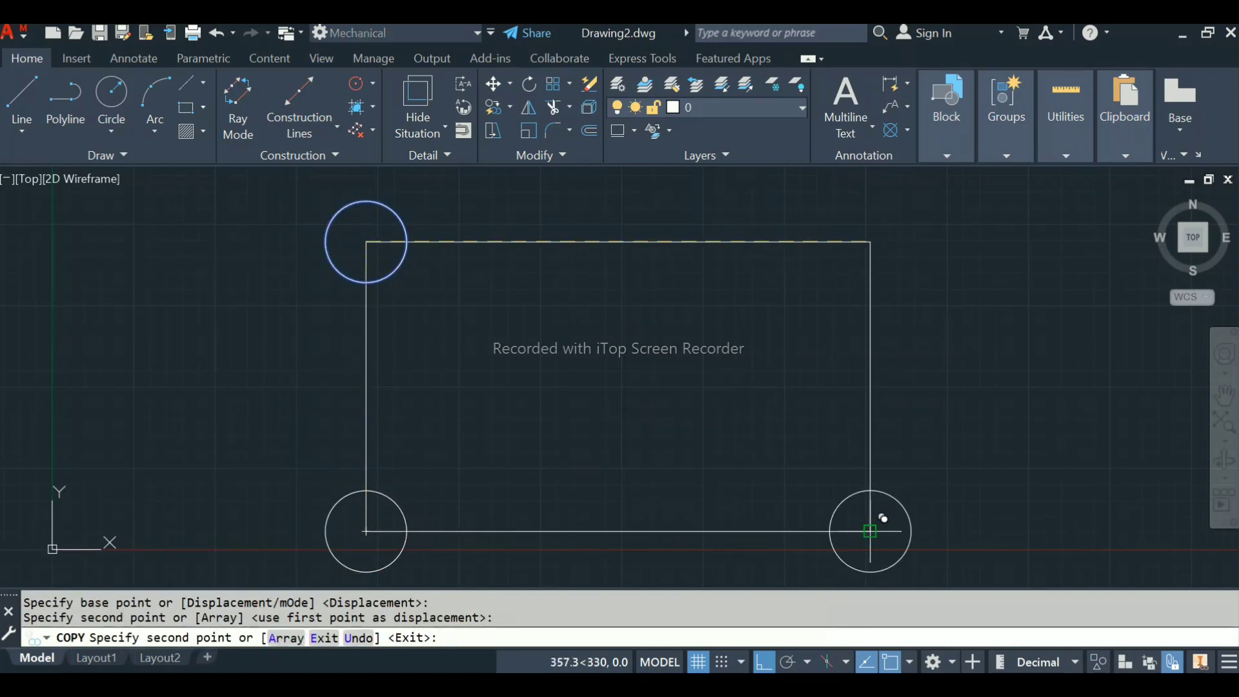
click(872, 531)
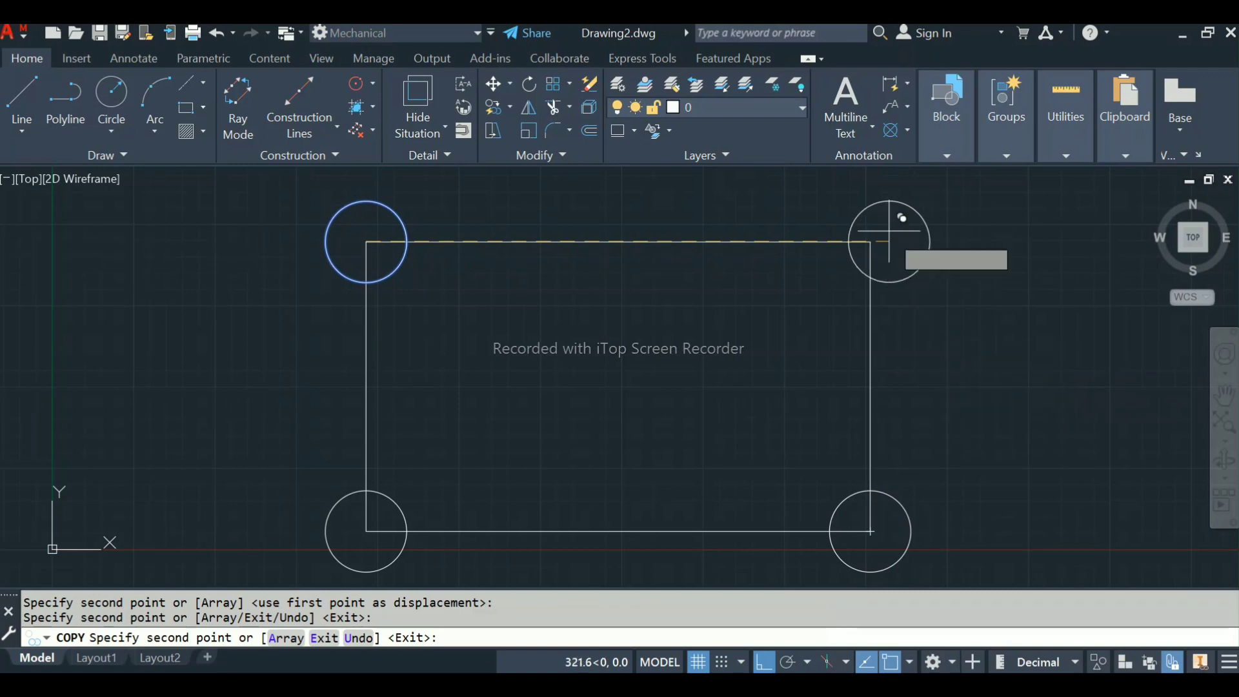
click(872, 243)
text(E)
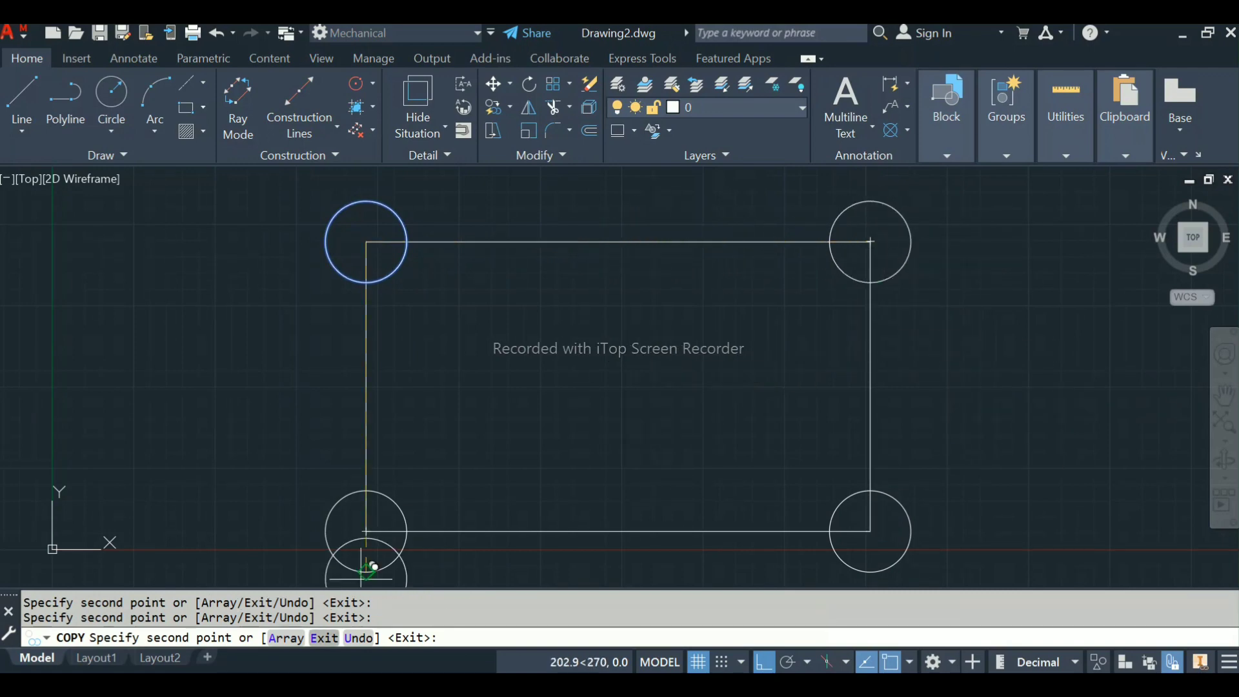
key(Return)
Switch to Notepad and add the note "i created circle's and put them into 4 corner's of line rectangle."
click(729, 687)
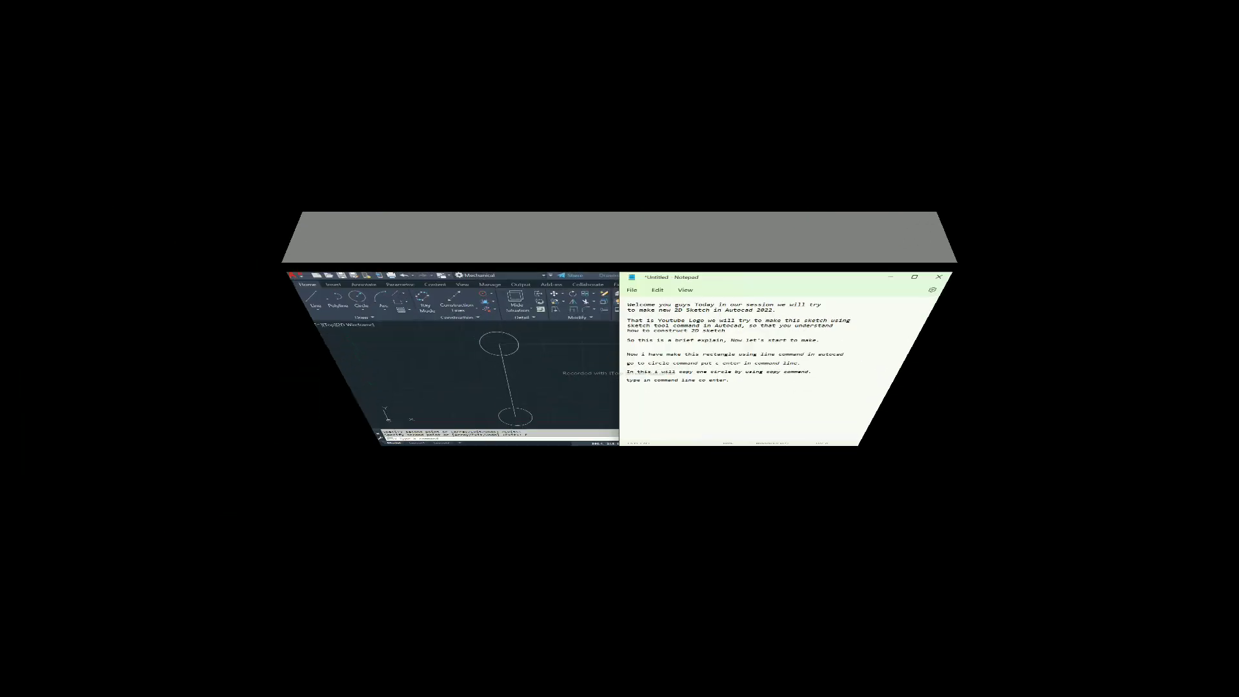
text(i create)
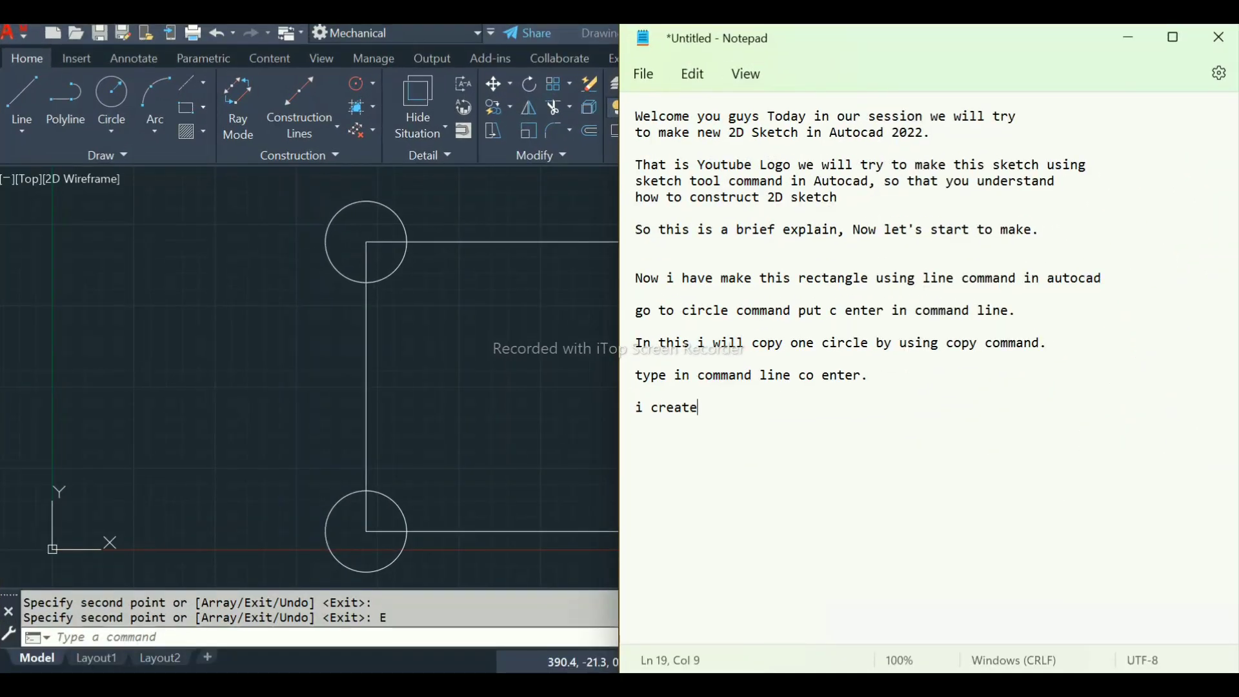
text(d circle's in)
key(BackSpace)
key(BackSpace)
key(BackSpace)
text(and put th)
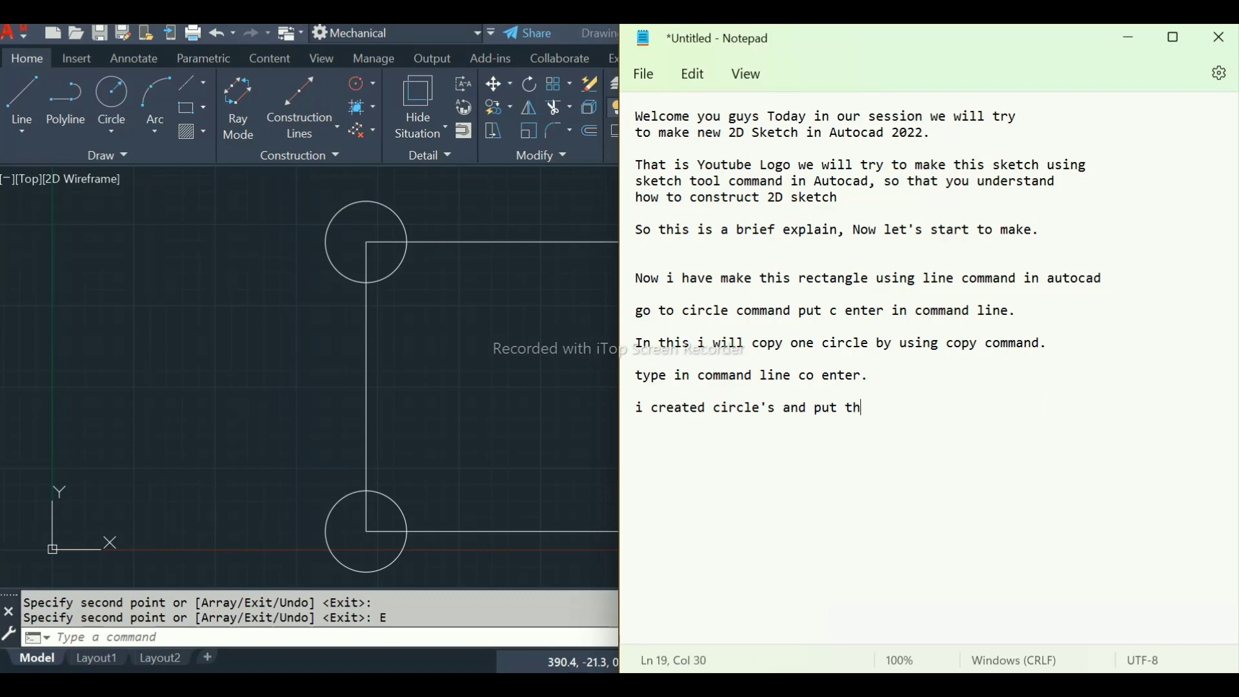
text(em into 4 corner's of li)
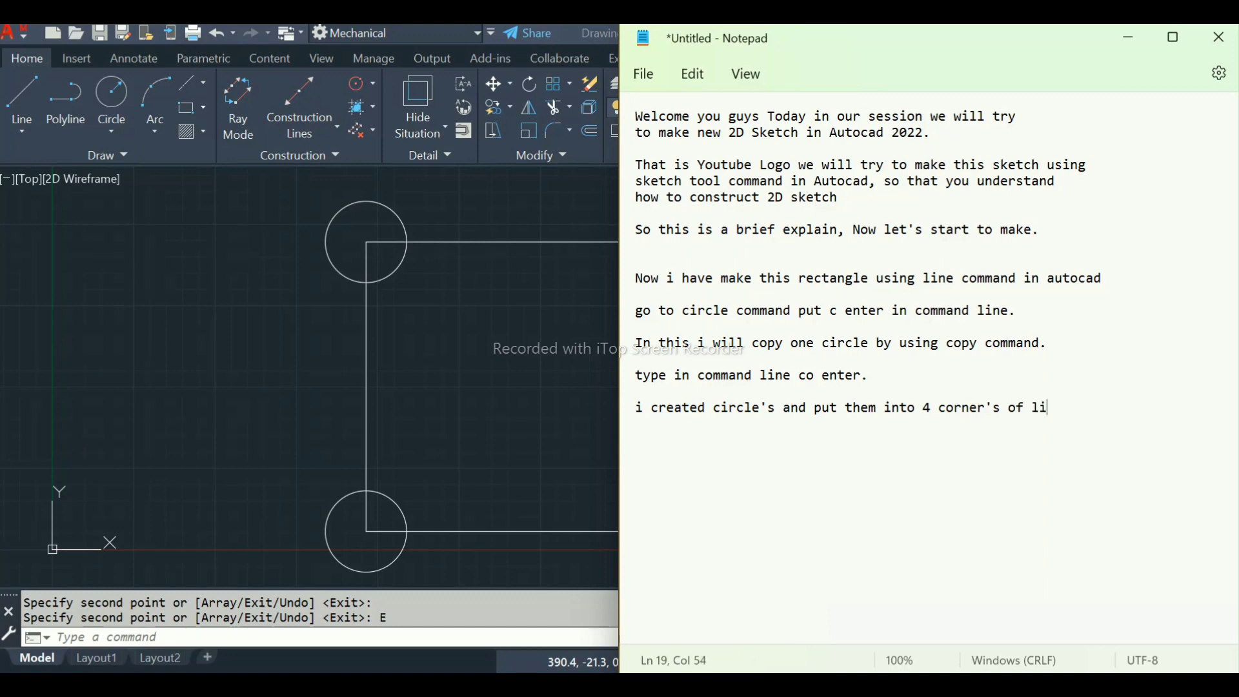
text(ne rectangle.)
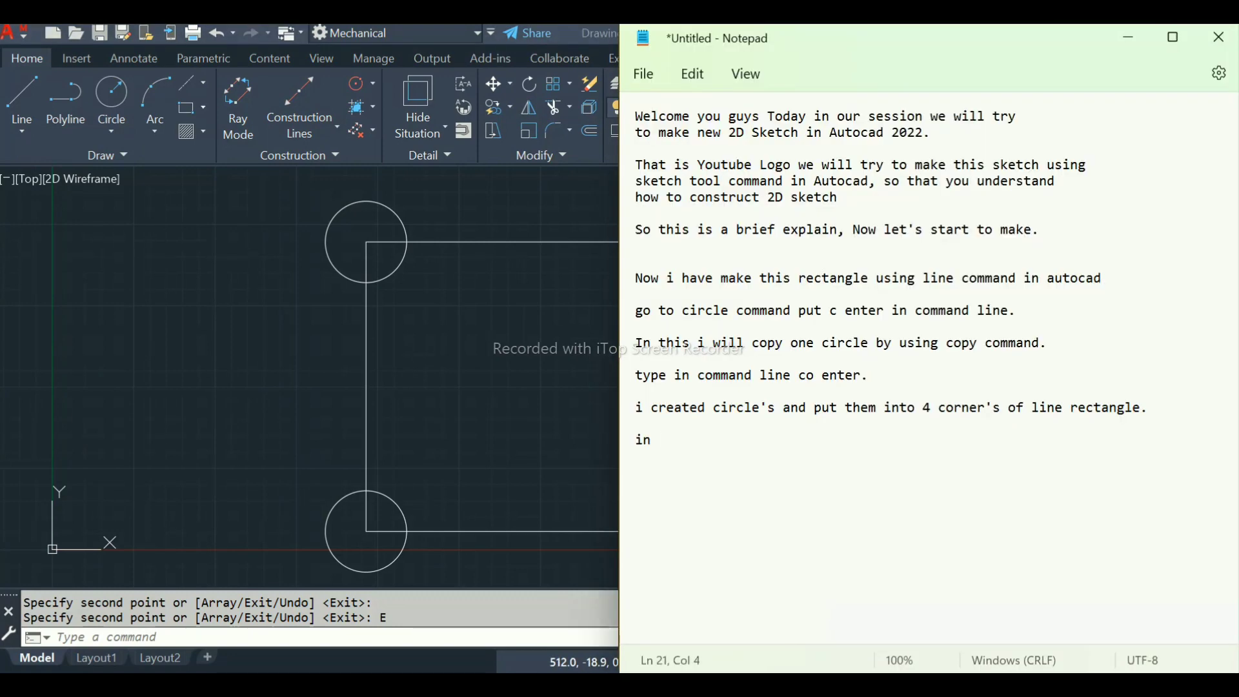
Add the note "in second step i will put 4 arc's in 4 end point's circle."
text(p i will put 4 arc's in 4)
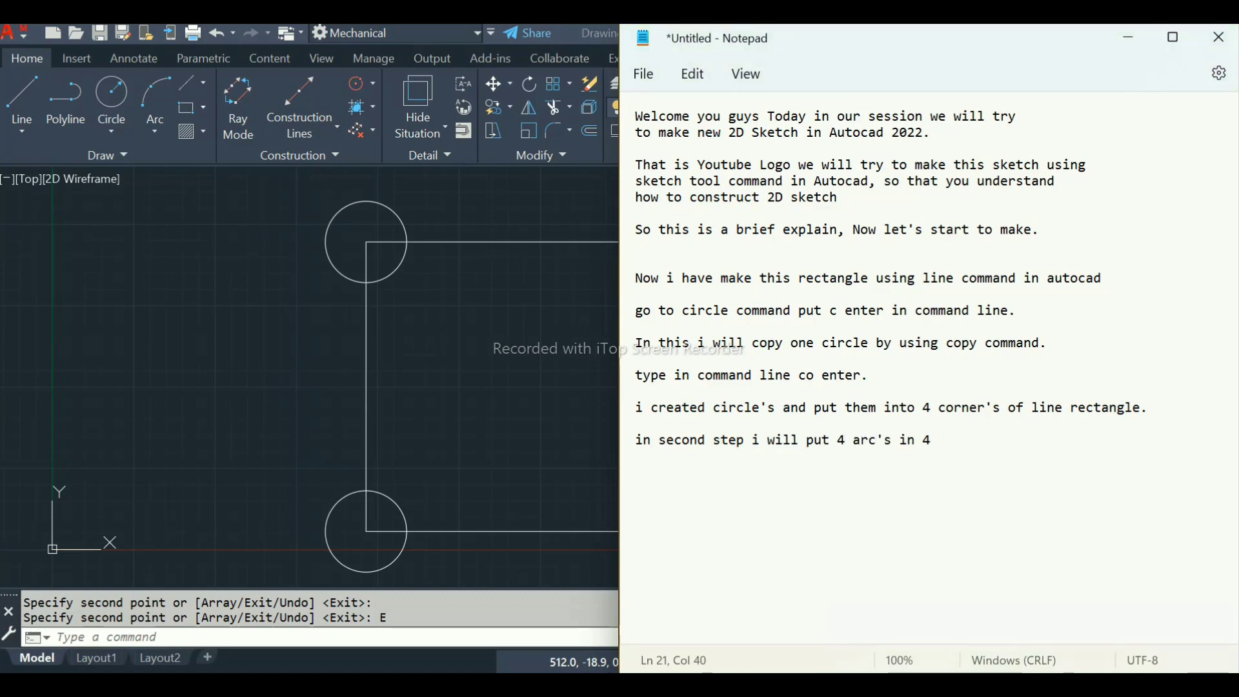
text( end point's)
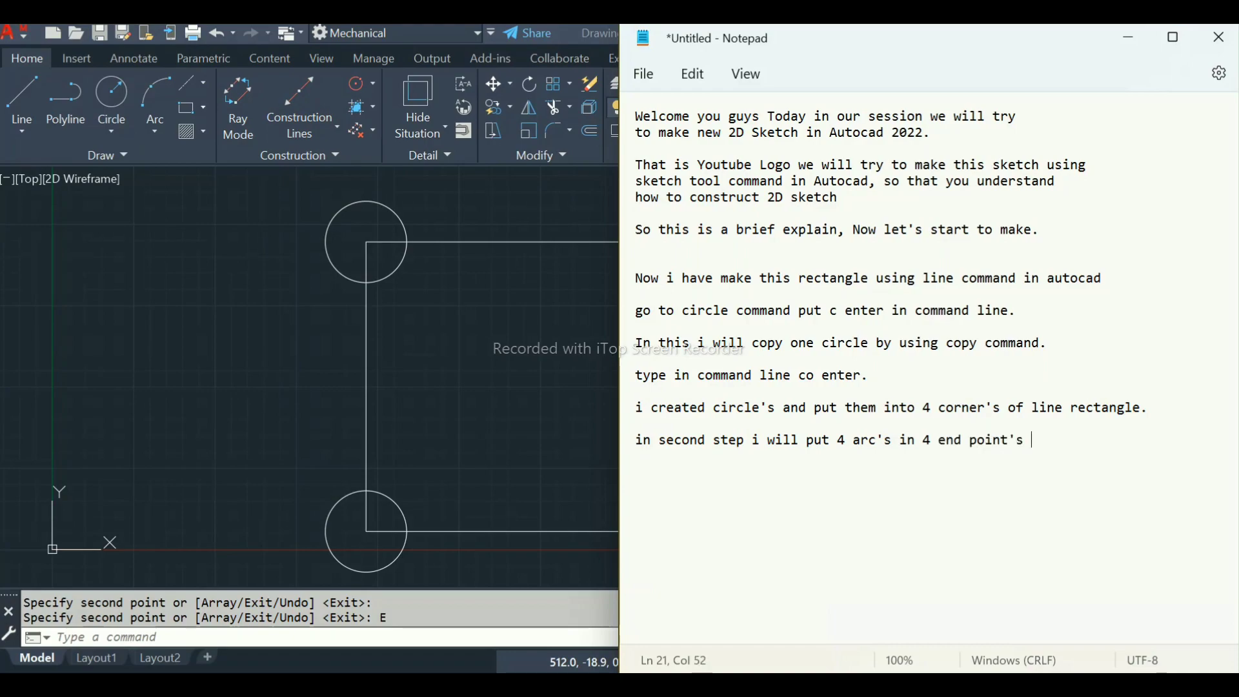
text(circle.)
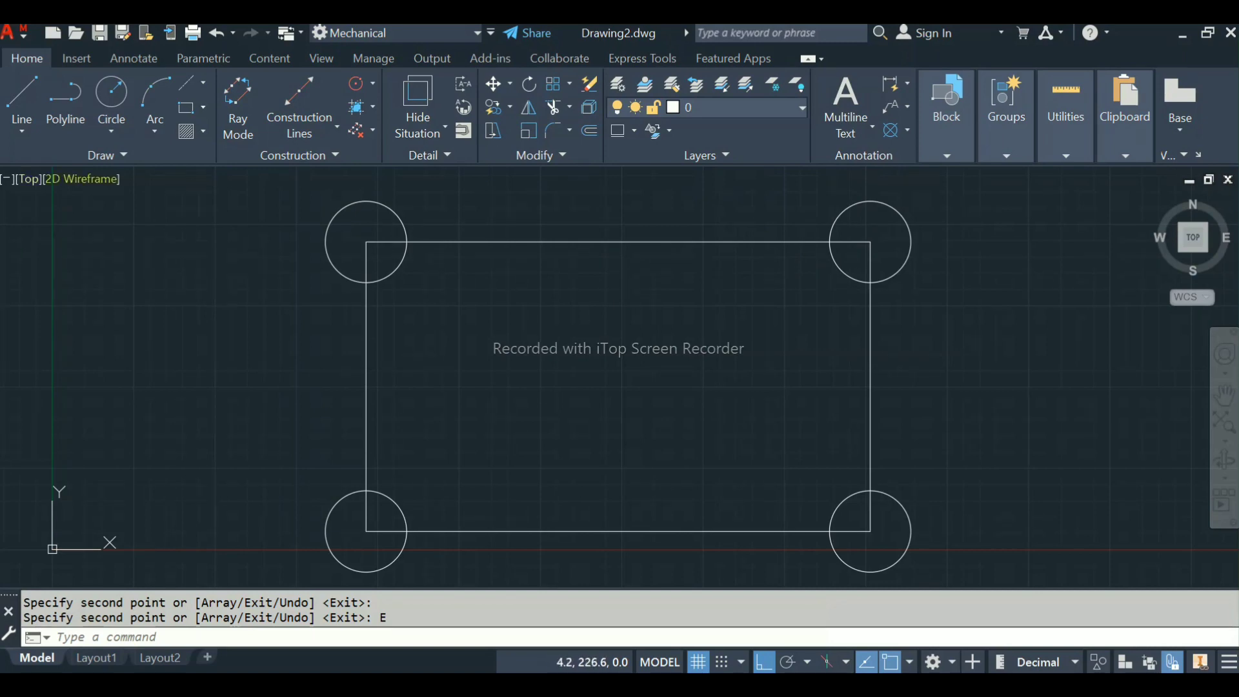
Draw an arc from the top of the upper-left circle through the top of the upper-right circle, entering 1758.96 for the end point
text(arc)
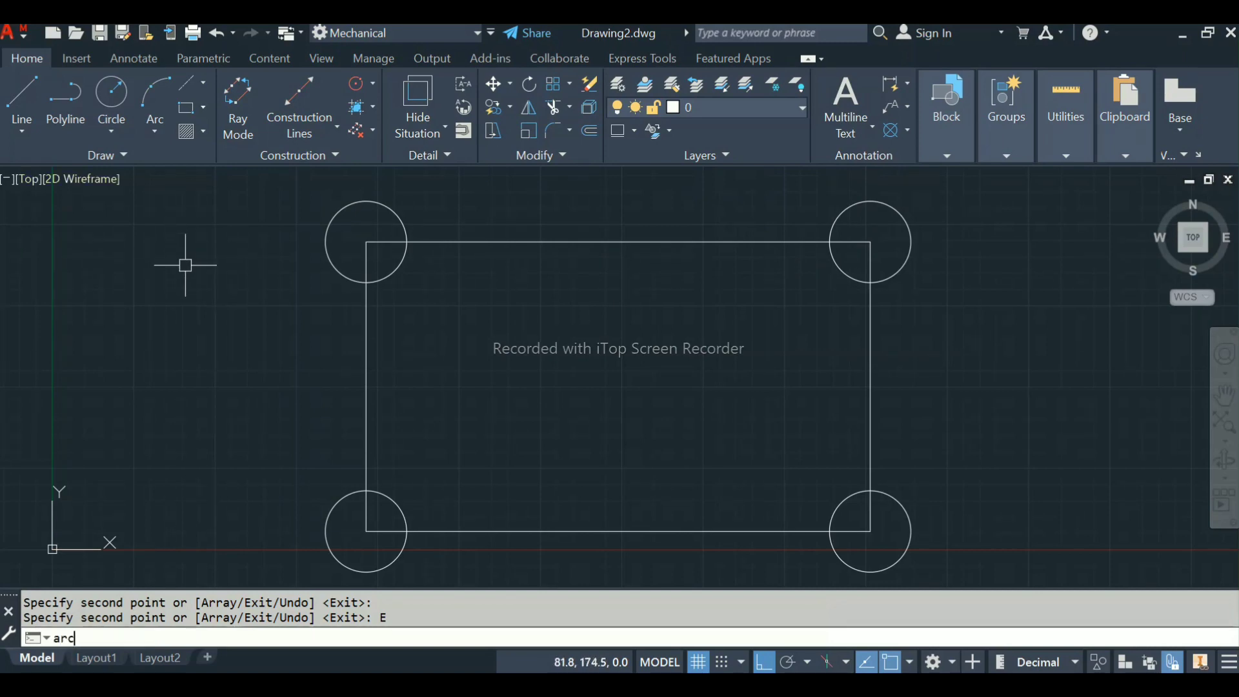
key(Return)
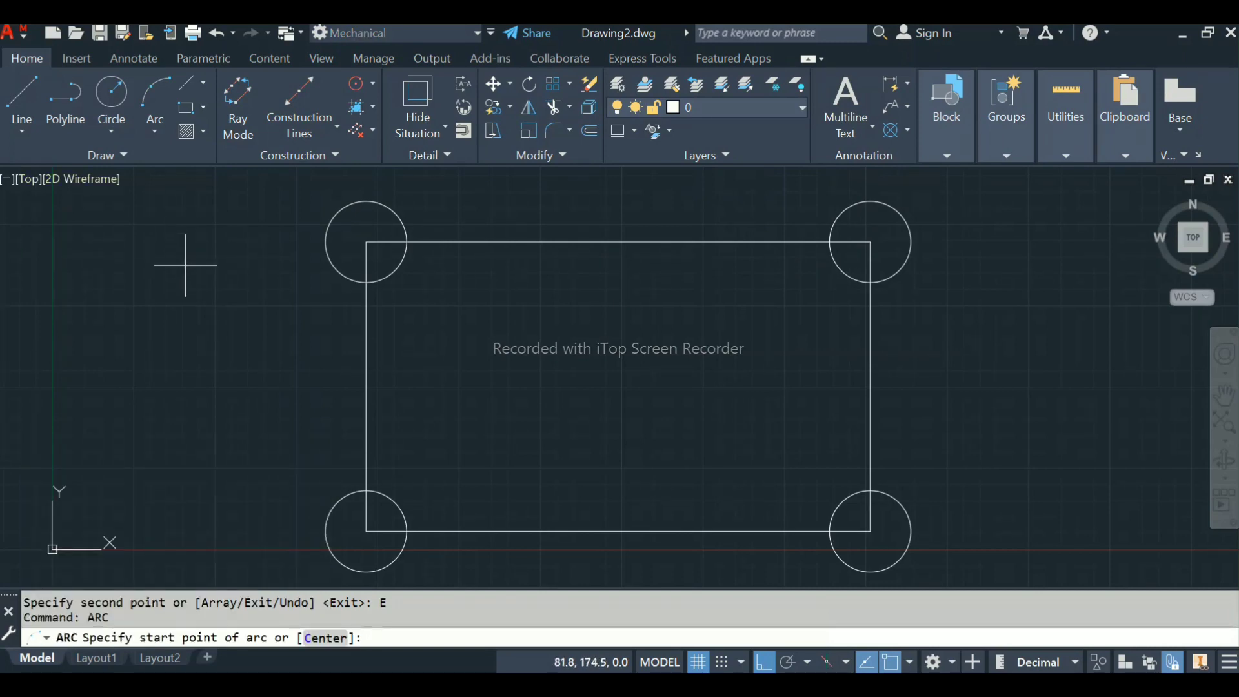
click(366, 202)
click(878, 201)
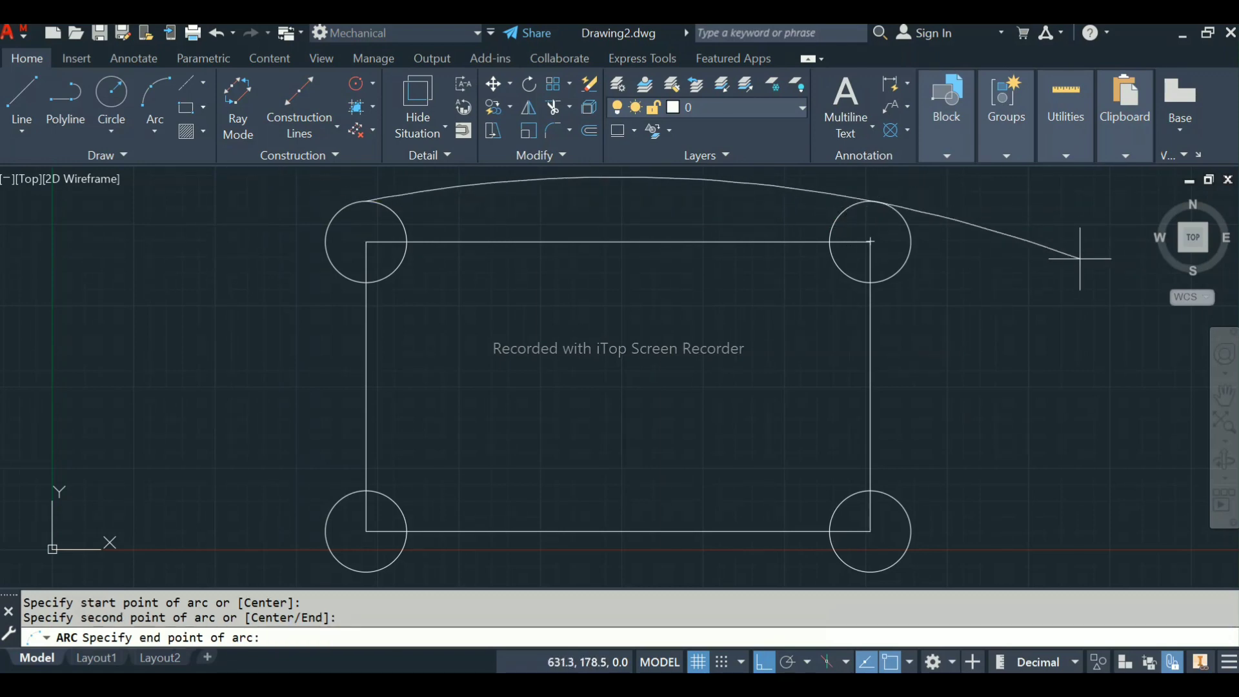
text(1758.96)
key(Return)
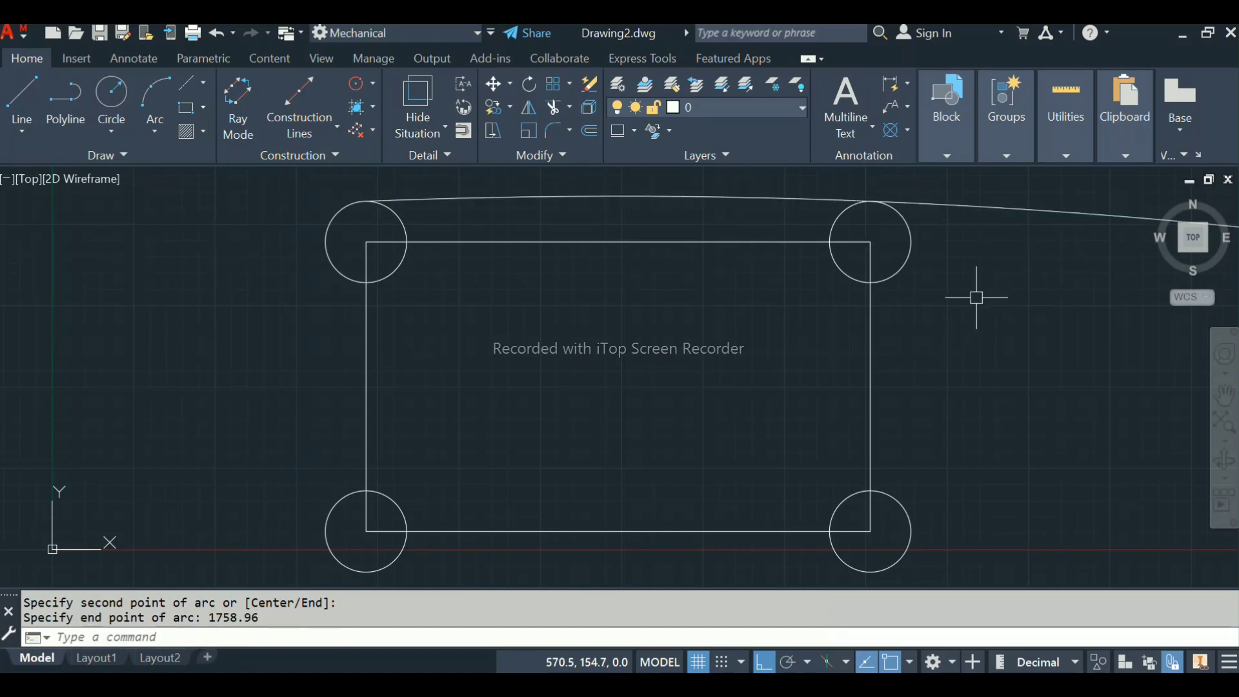
Trim away the part of the upper arc that extends beyond the upper-right circle
text(tr)
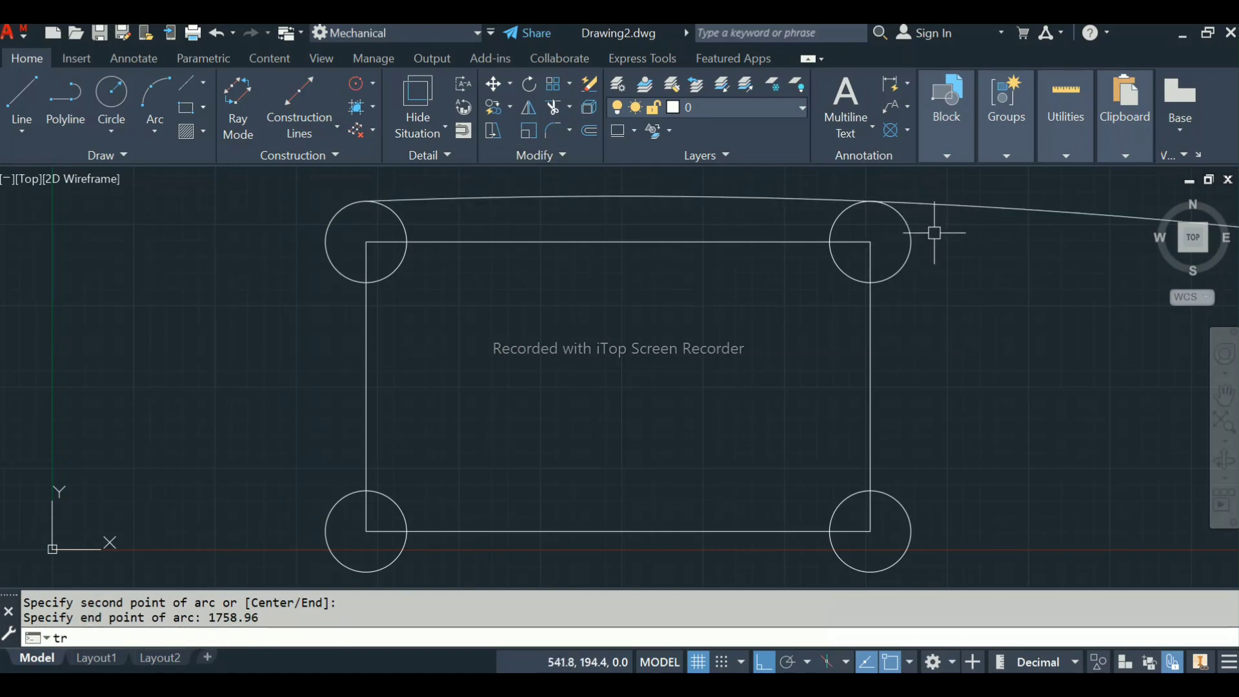
key(Return)
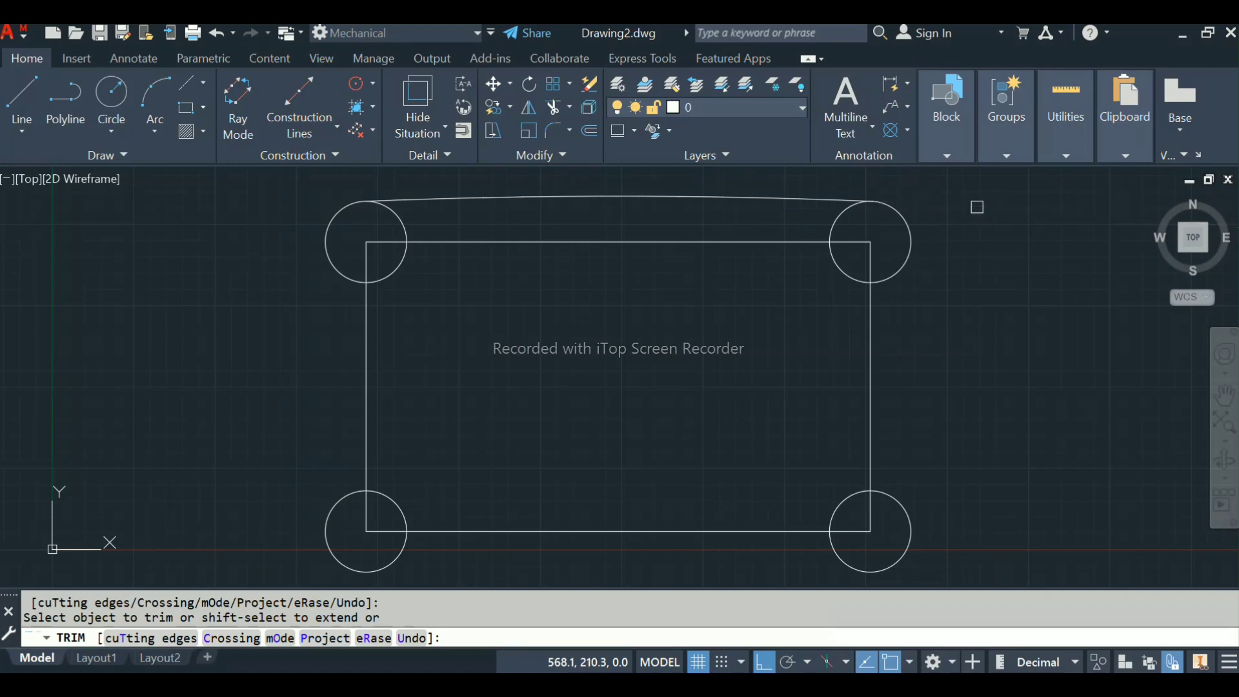
right_click(520, 293)
click(553, 307)
Switch to Notepad and add the notes "Now enter second arc that is Radius 370.77 mm." and "our first arc having Radius 1758.96 mm."
click(833, 685)
key(Return)
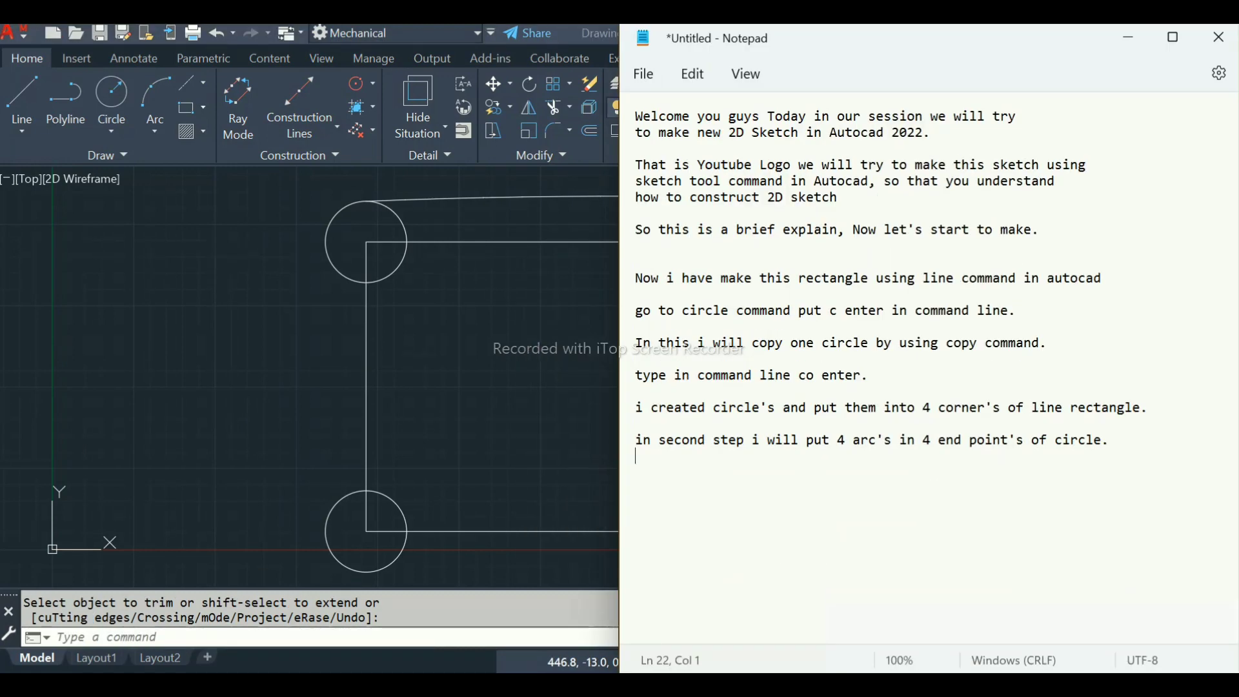
text(Now enter second arc that is)
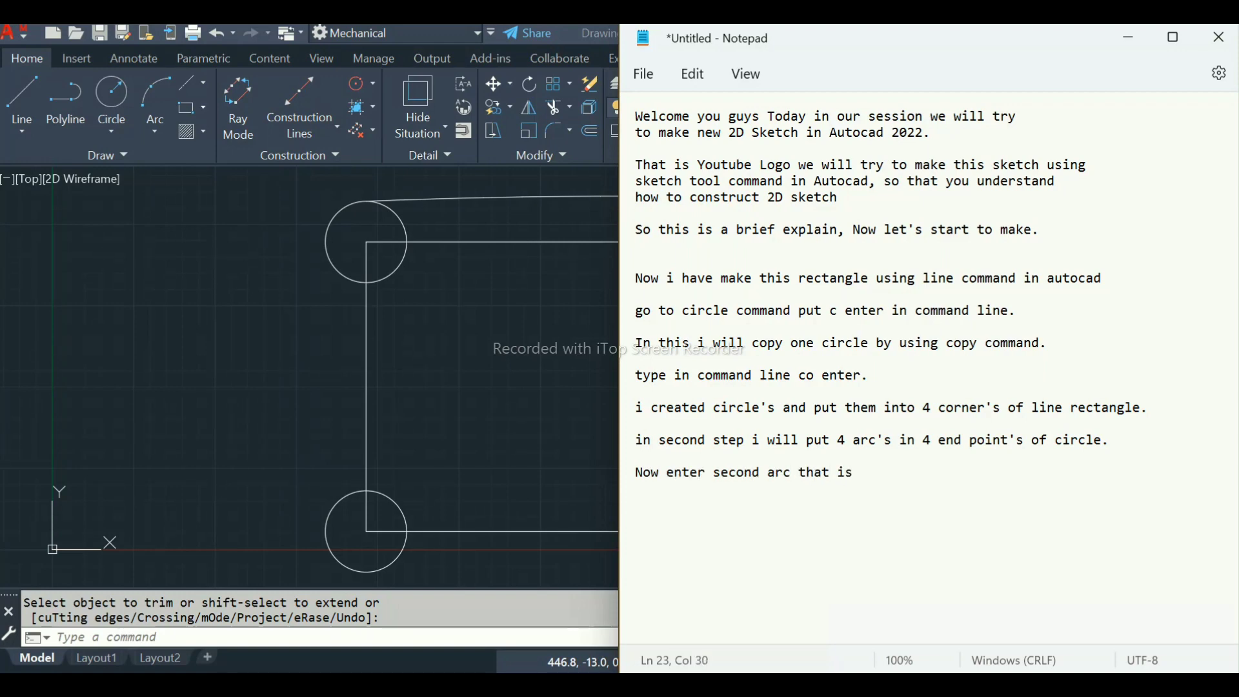
text( Radius 370.77 mm.  our f)
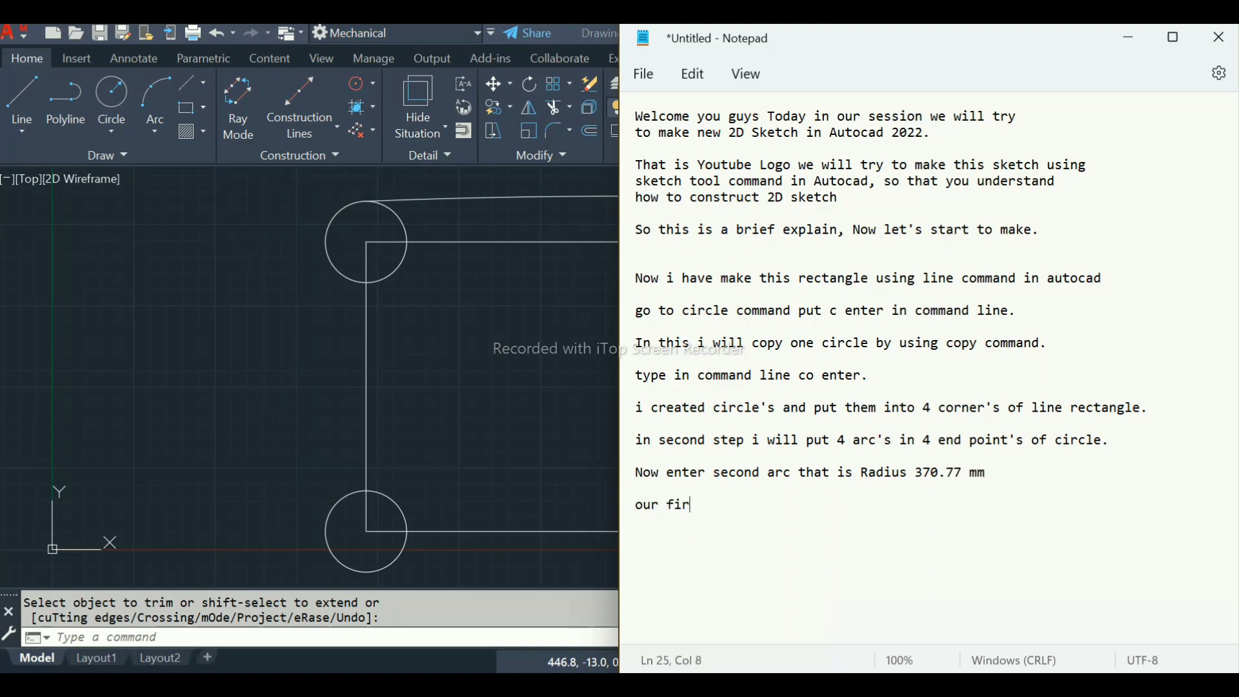
text(irst arc having Radius 17)
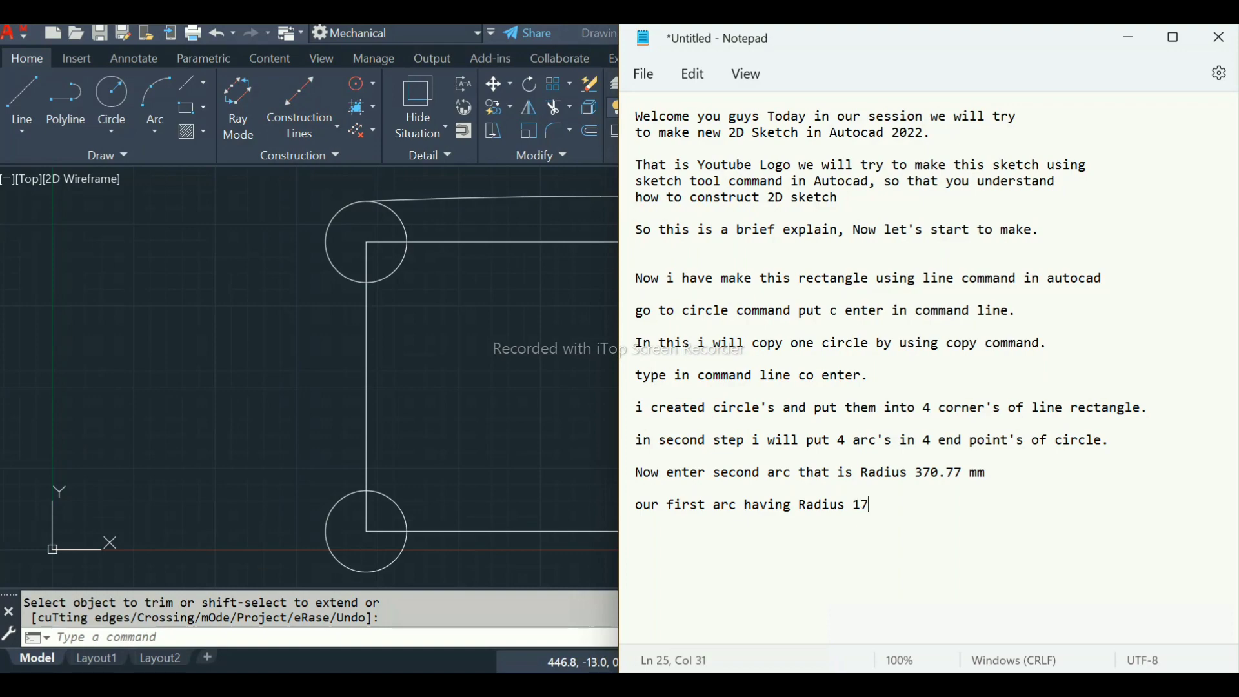
text(58.96 mm)
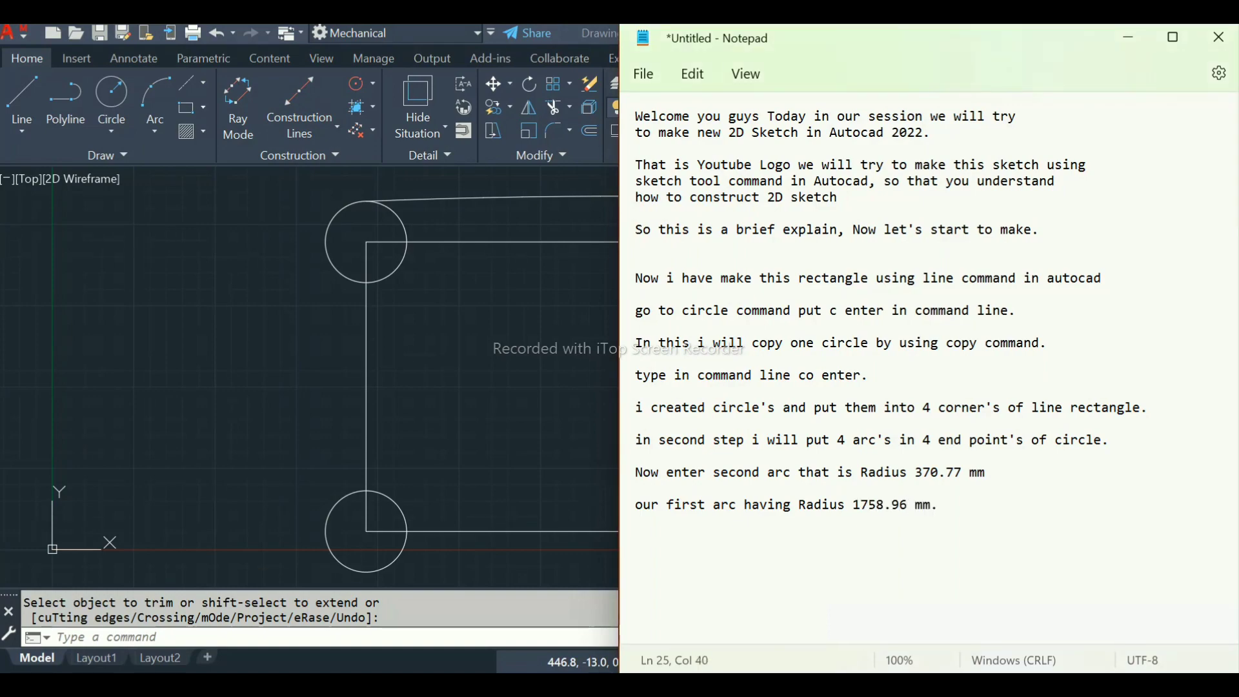
text(.)
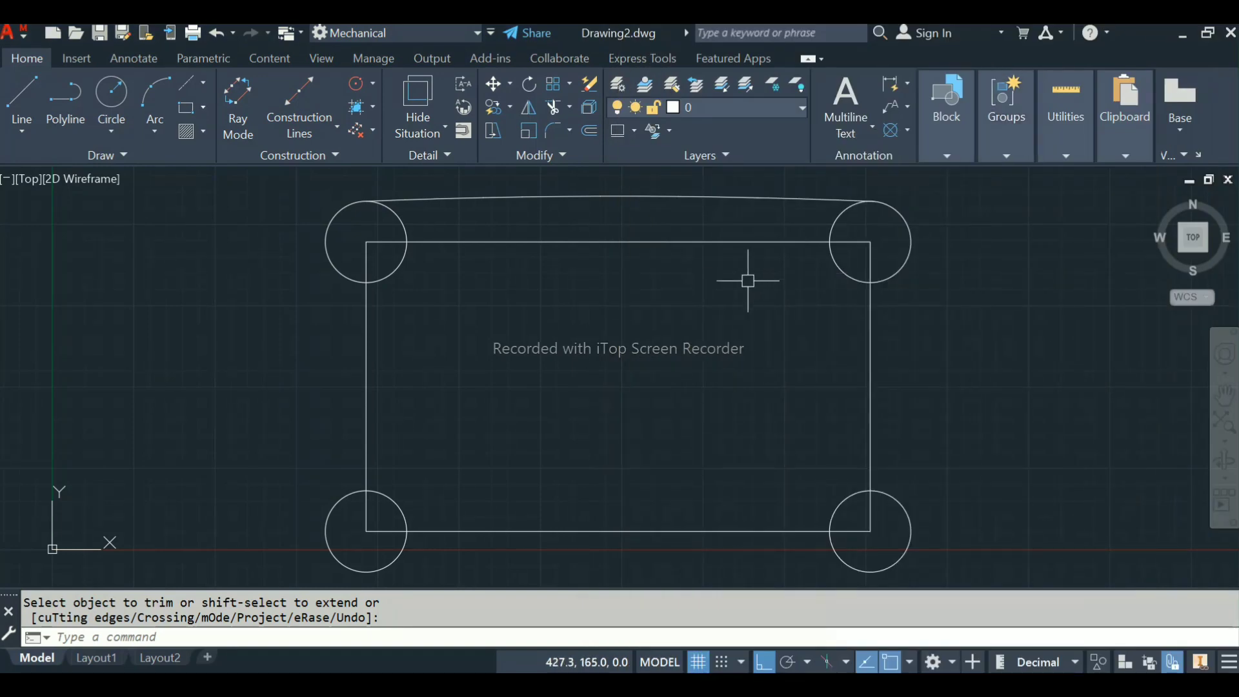
In AutoCAD, draw an arc through the outer right quadrants of the upper-right and lower-right circles, entering 370.77 for the end point
text(ar)
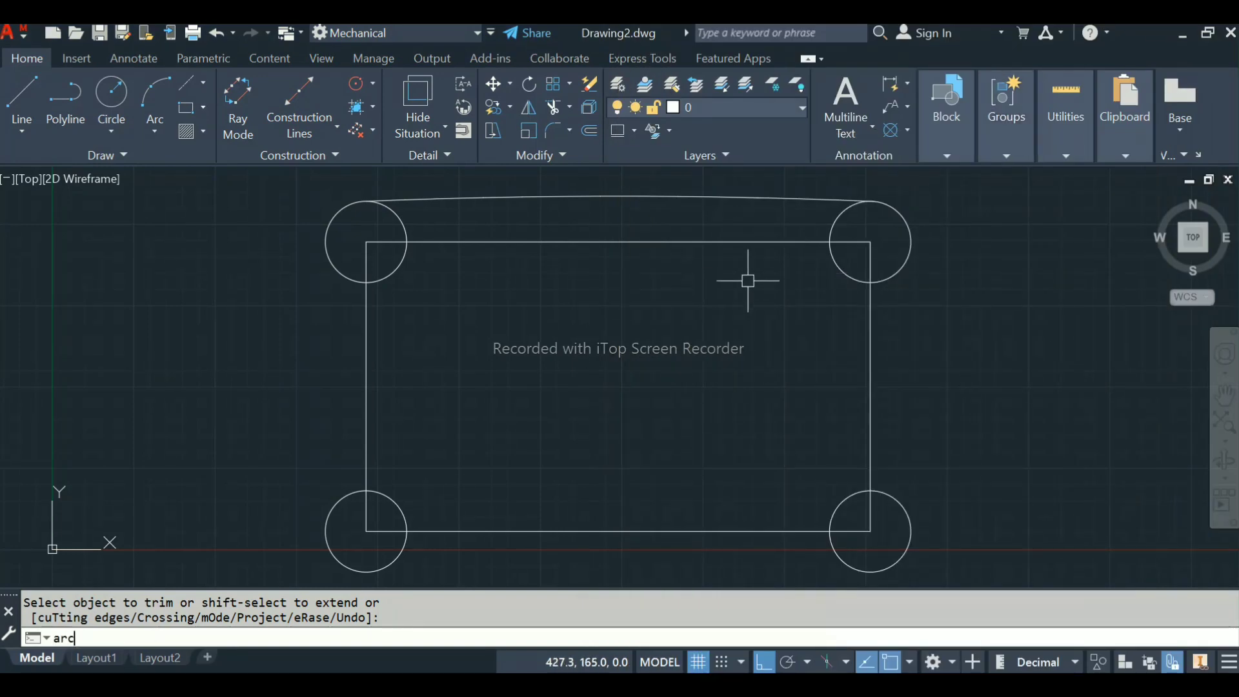
text(c)
key(Return)
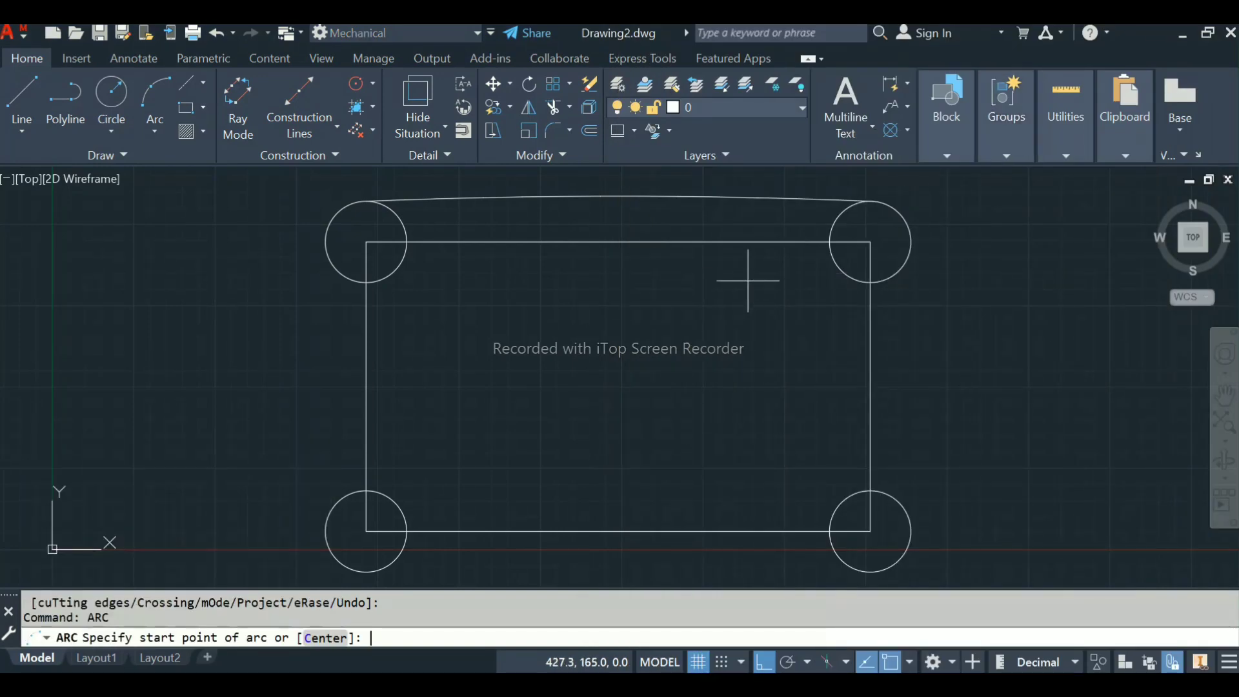
click(910, 241)
click(911, 531)
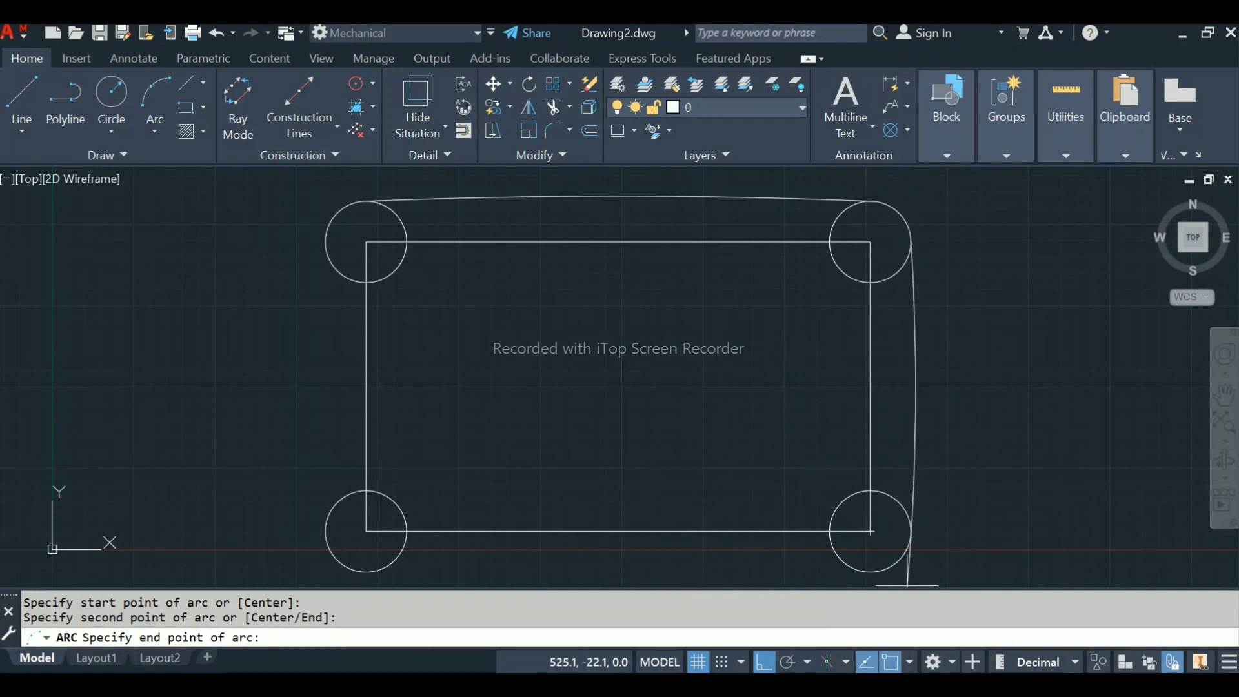
text(370.77)
key(Return)
Trim away the part of the right-hand arc that extends below the lower-right circle
middle_drag(882, 449, 804, 382)
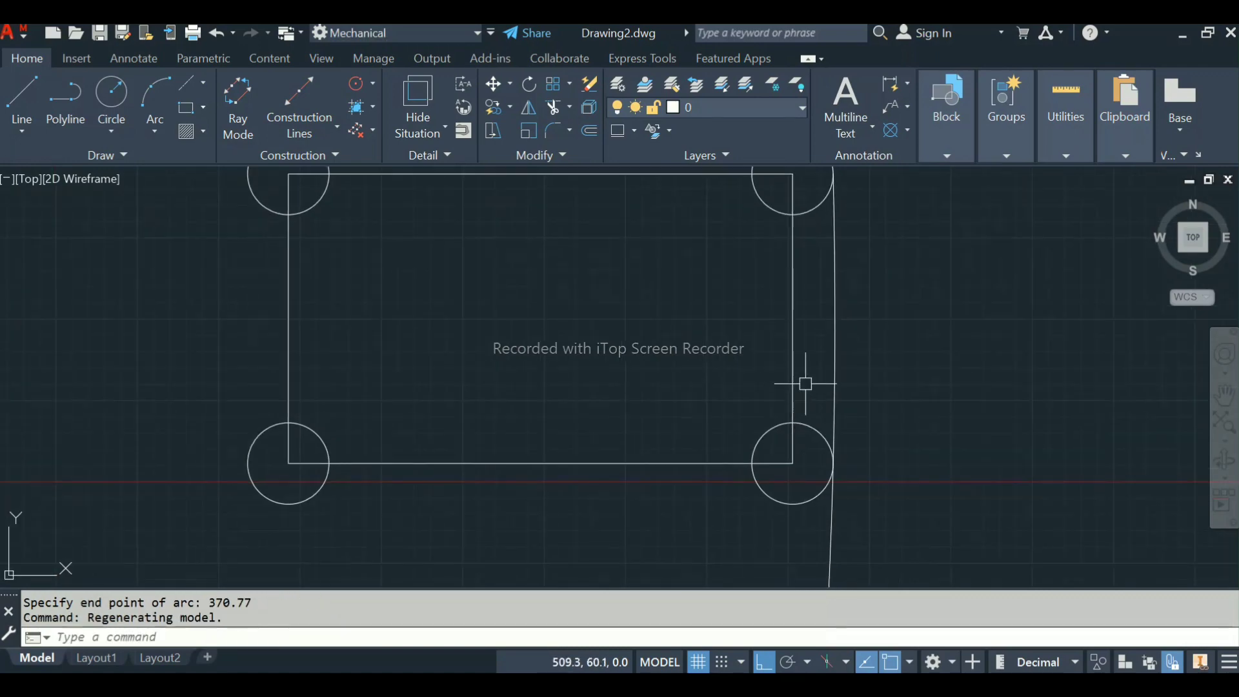
scroll(863, 479, down, 4)
middle_drag(859, 484, 804, 440)
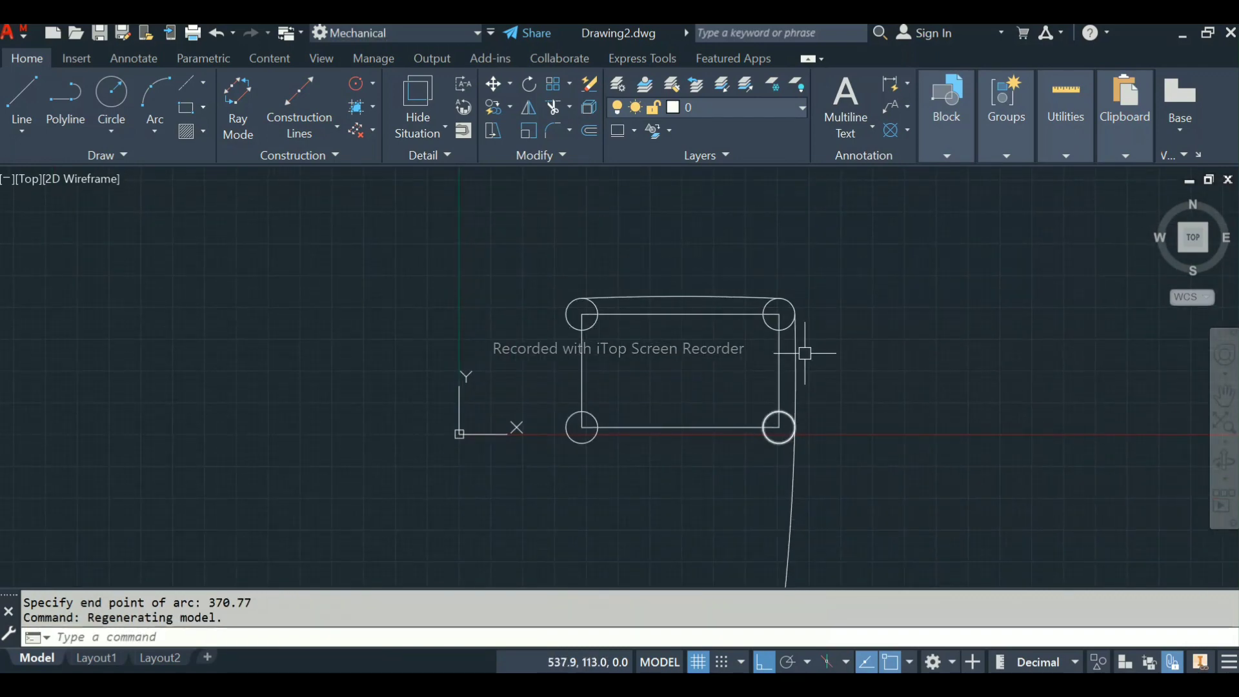
scroll(783, 450, up, 2)
text(tr)
key(Return)
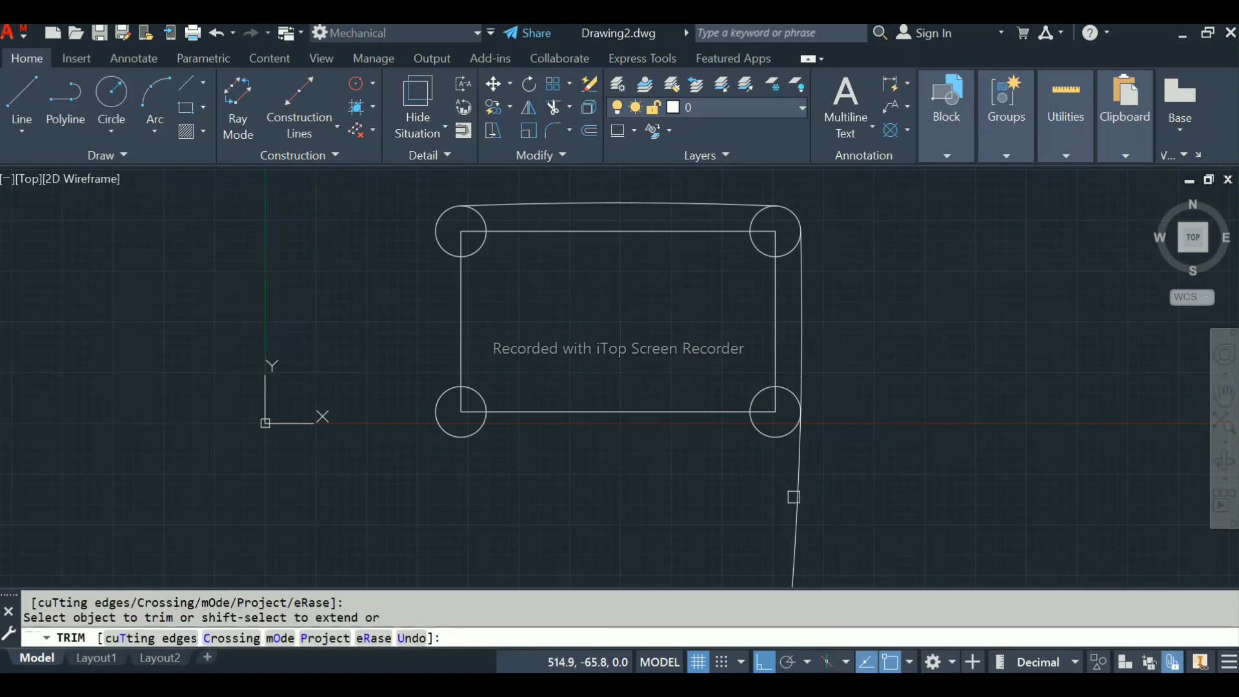
click(795, 497)
scroll(794, 220, up, 5)
key(Return)
Stretch the upper endpoint of the right-hand arc onto the right quadrant of the upper-right circle
click(796, 242)
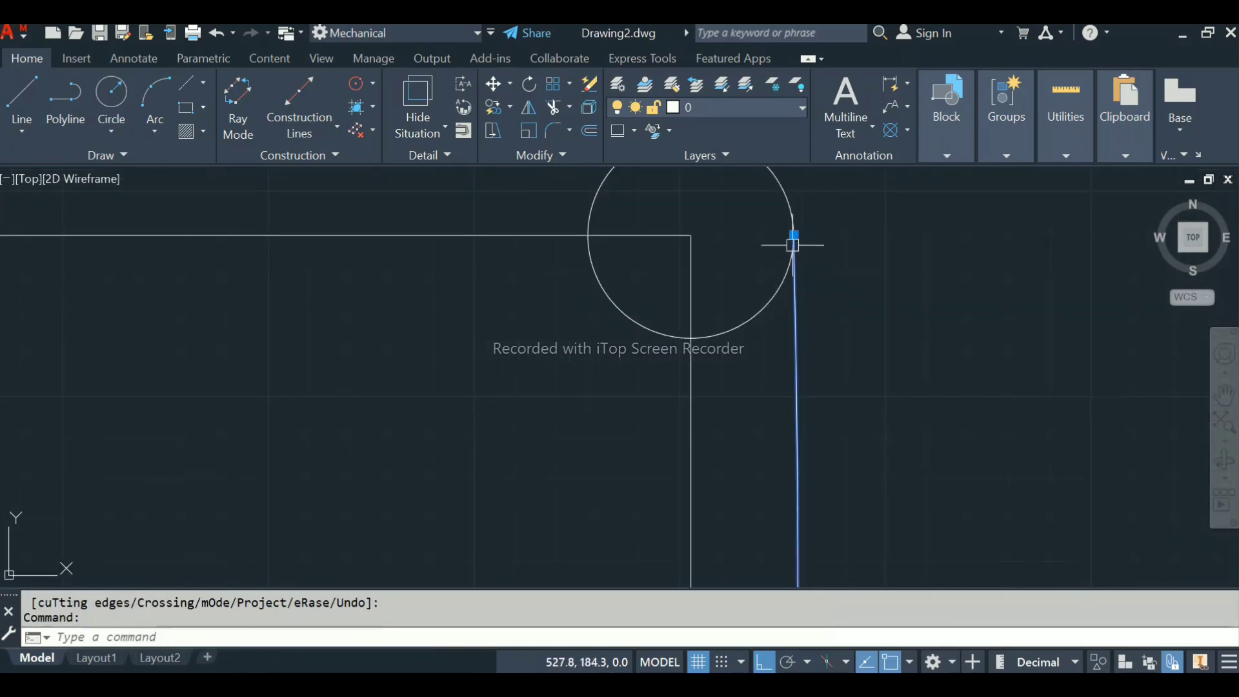
click(790, 209)
click(791, 209)
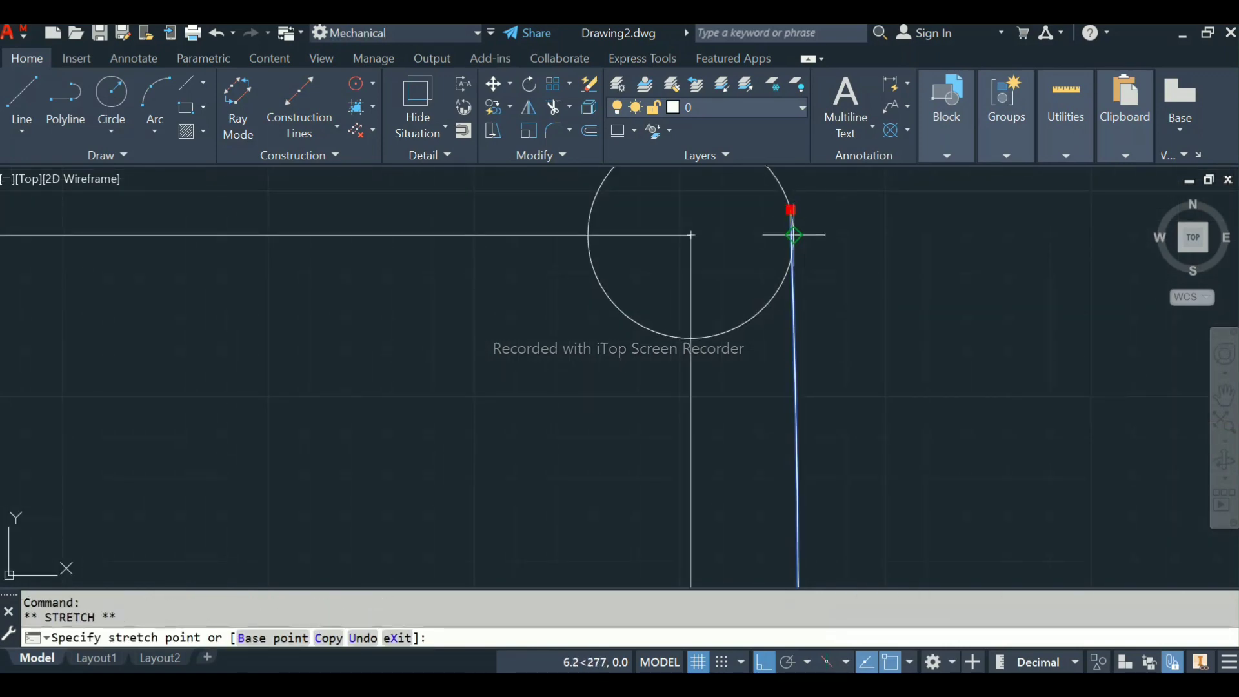
click(793, 235)
mouse_move(794, 235)
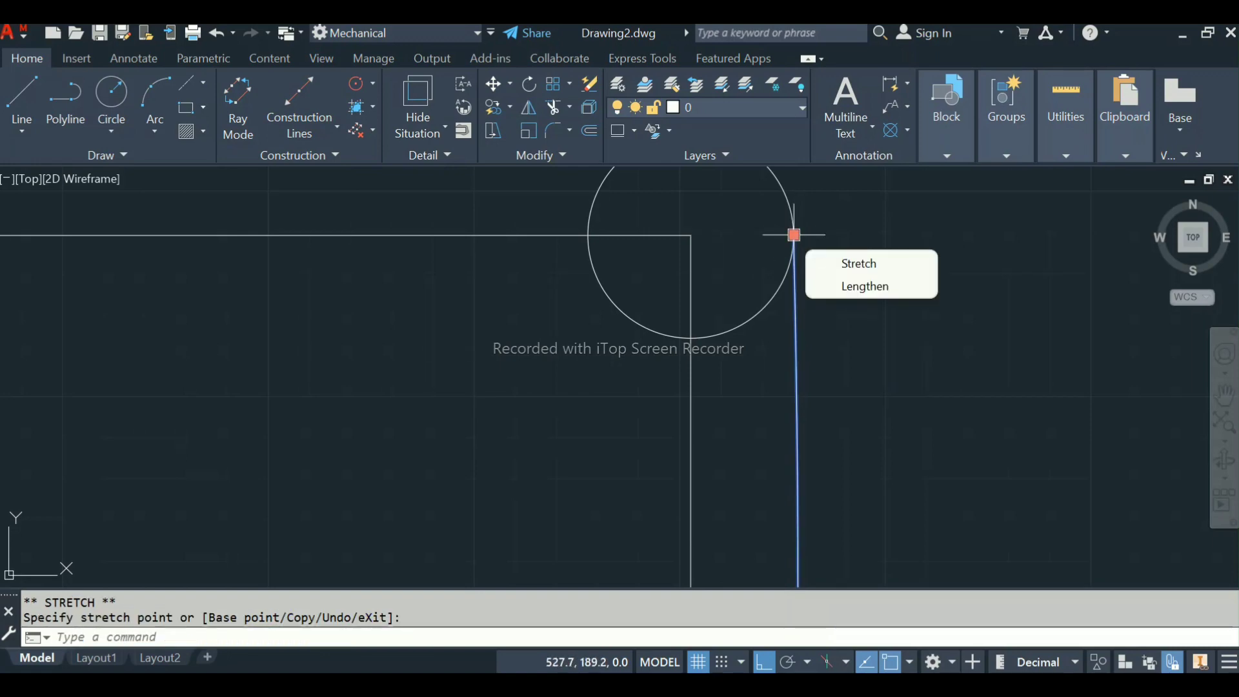
key(Escape)
scroll(805, 398, down, 5)
scroll(805, 442, up, 5)
scroll(775, 405, down, 5)
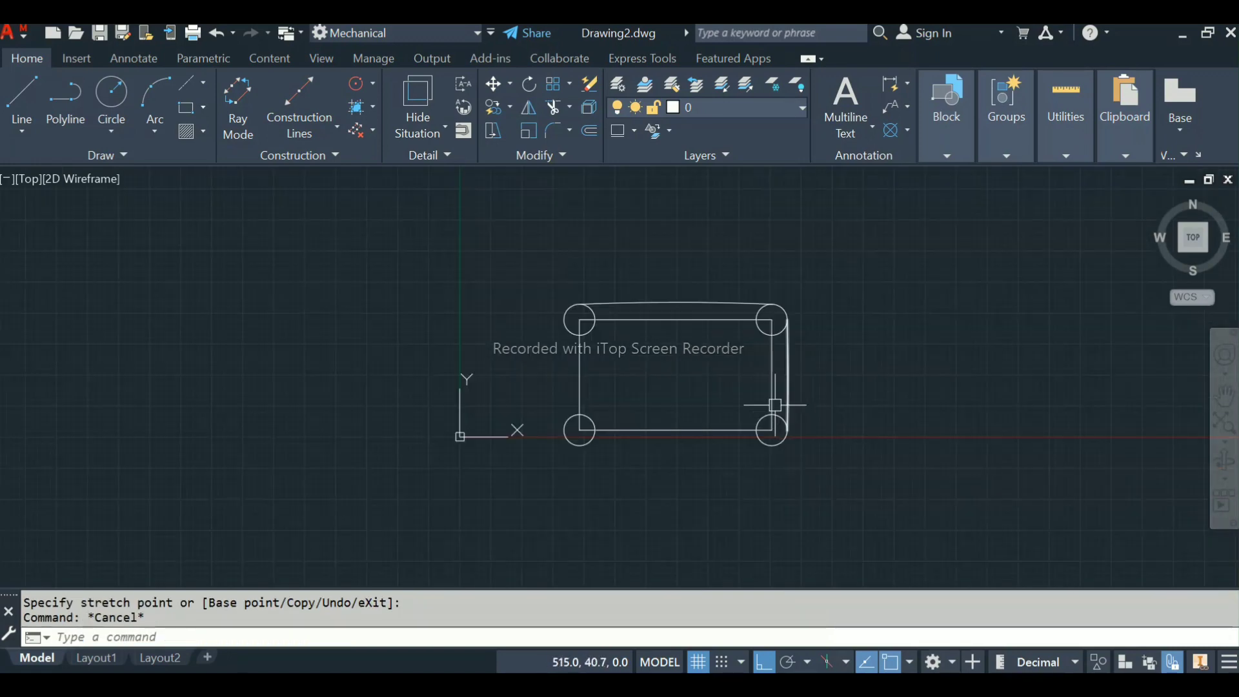
scroll(703, 356, up, 2)
Switch to Notepad and close the untitled notes without saving them
key(alt+Tab)
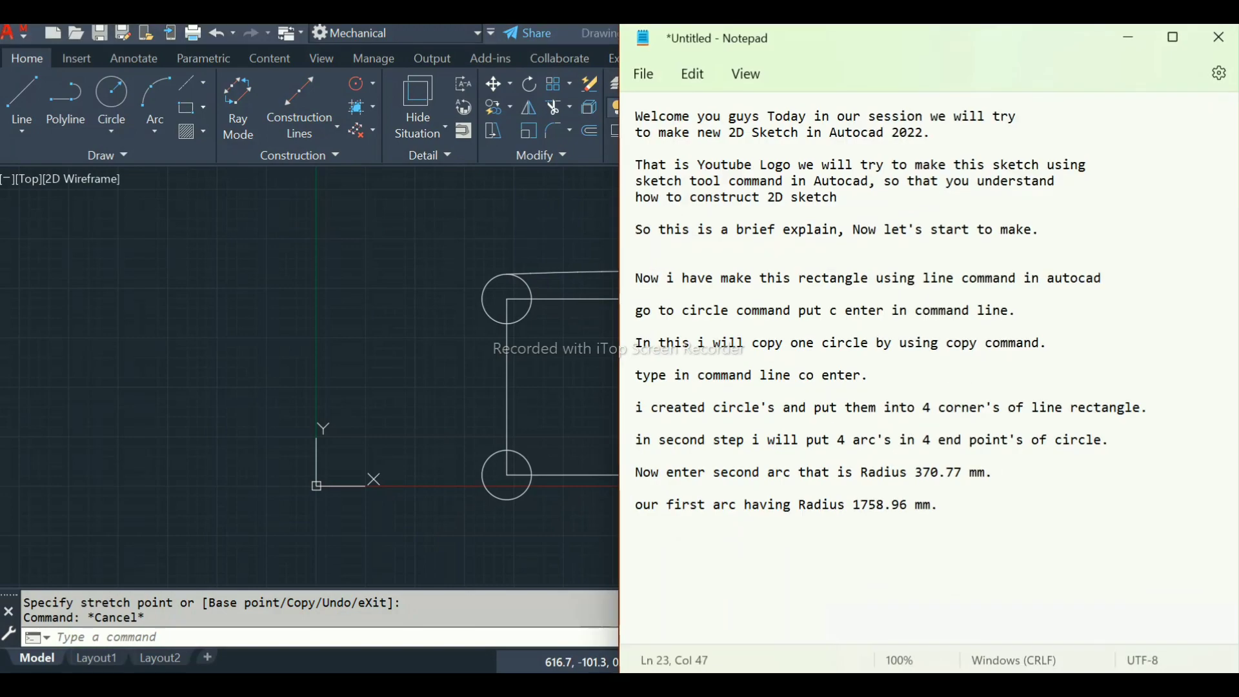
key(Return)
key(Return)
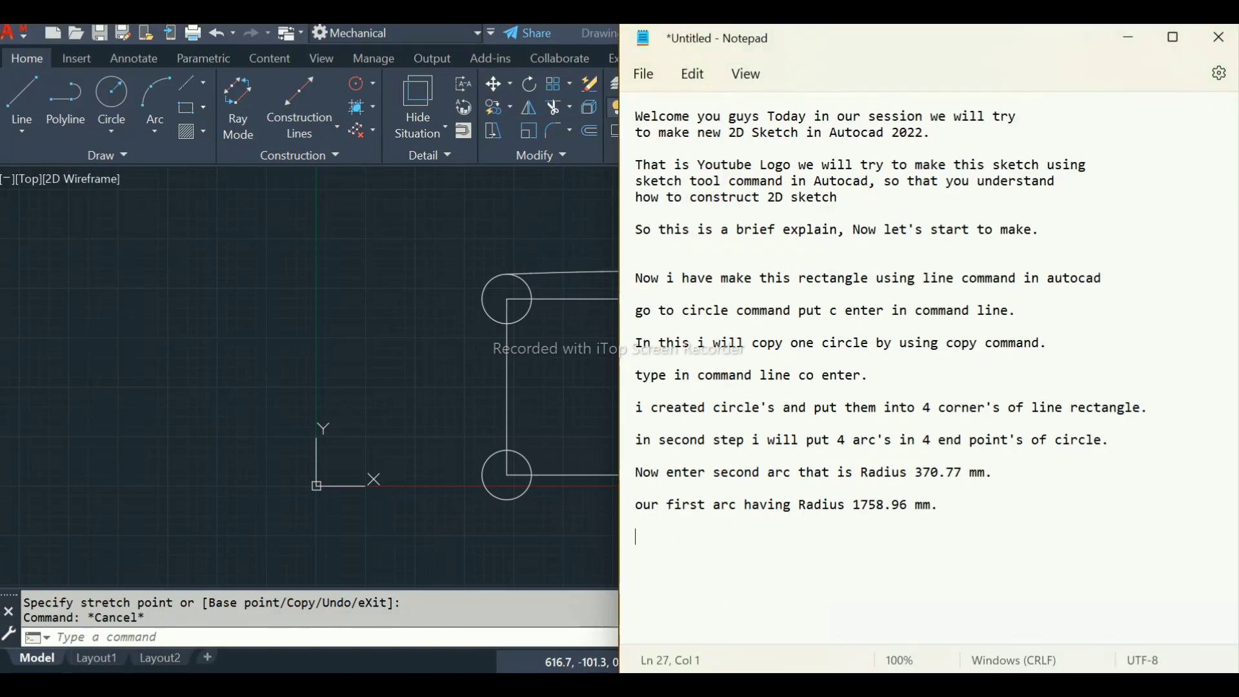
click(1219, 37)
click(932, 404)
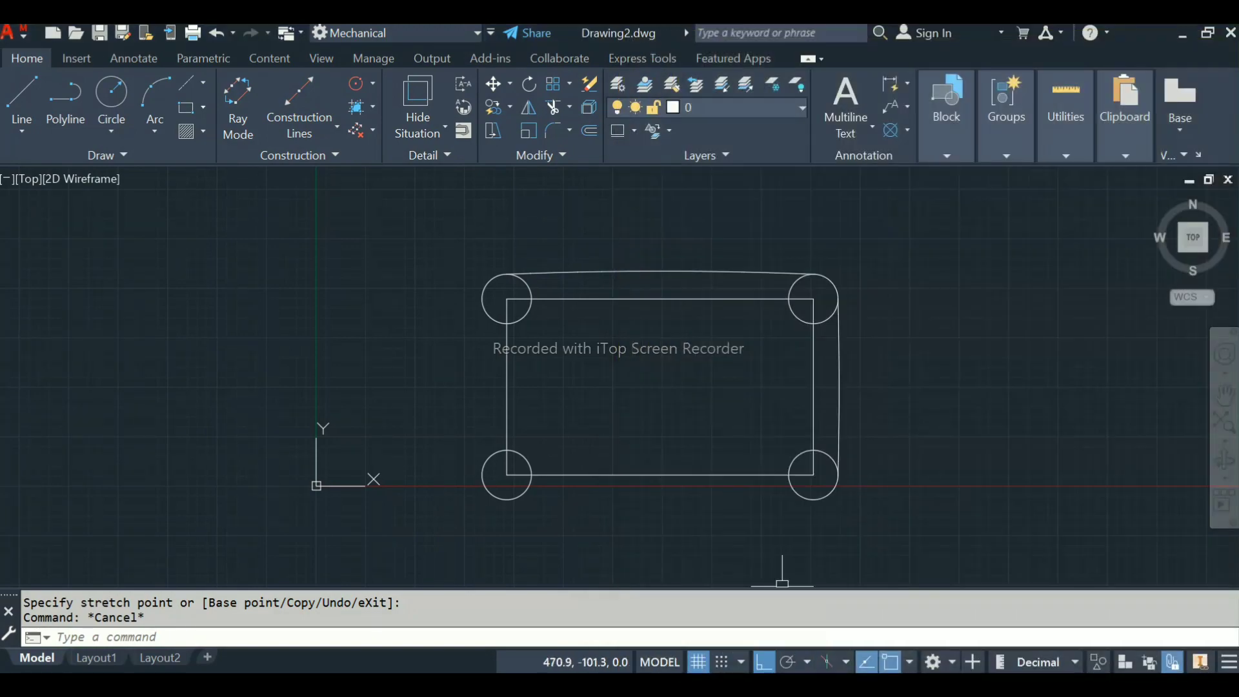
Open a new Notepad window and tile it side by side with AutoCAD
key(super)
text(note)
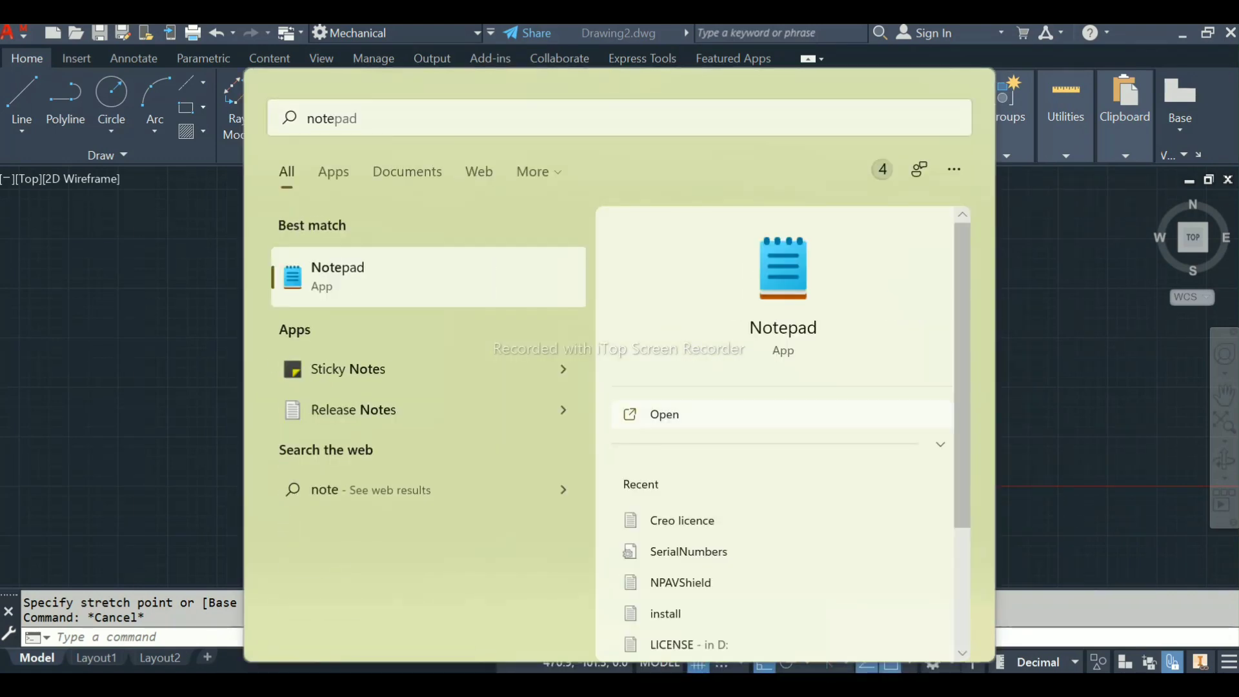
key(Return)
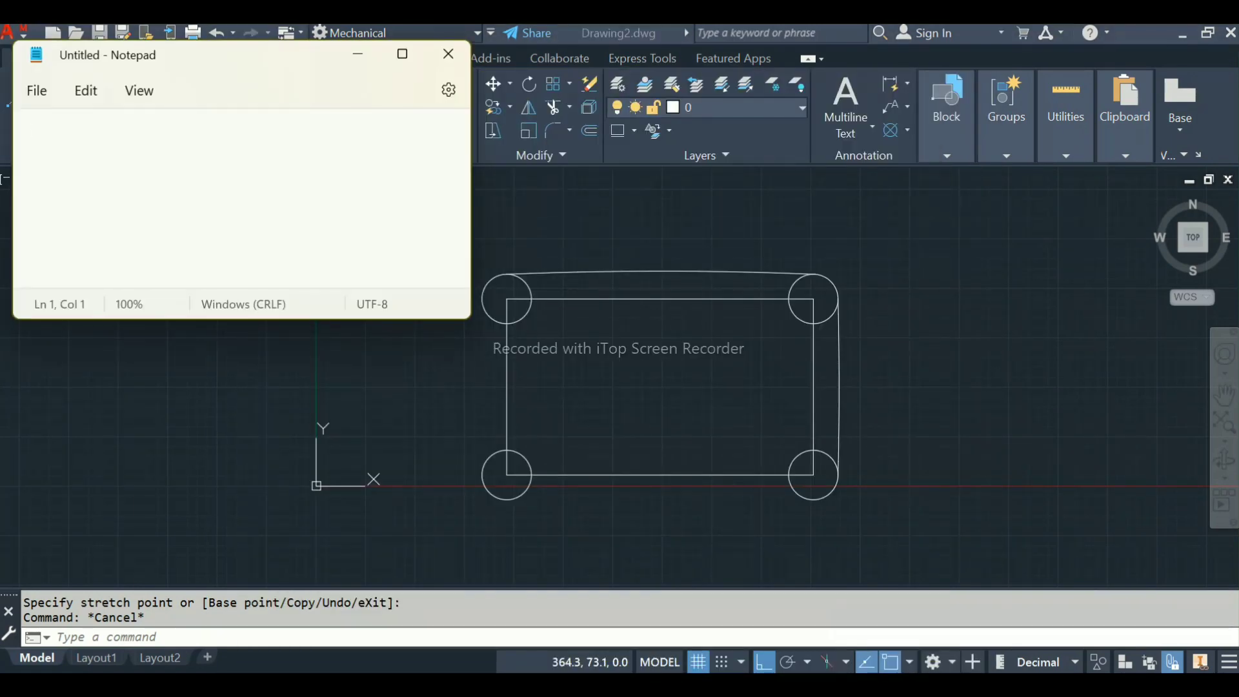
mouse_move(402, 54)
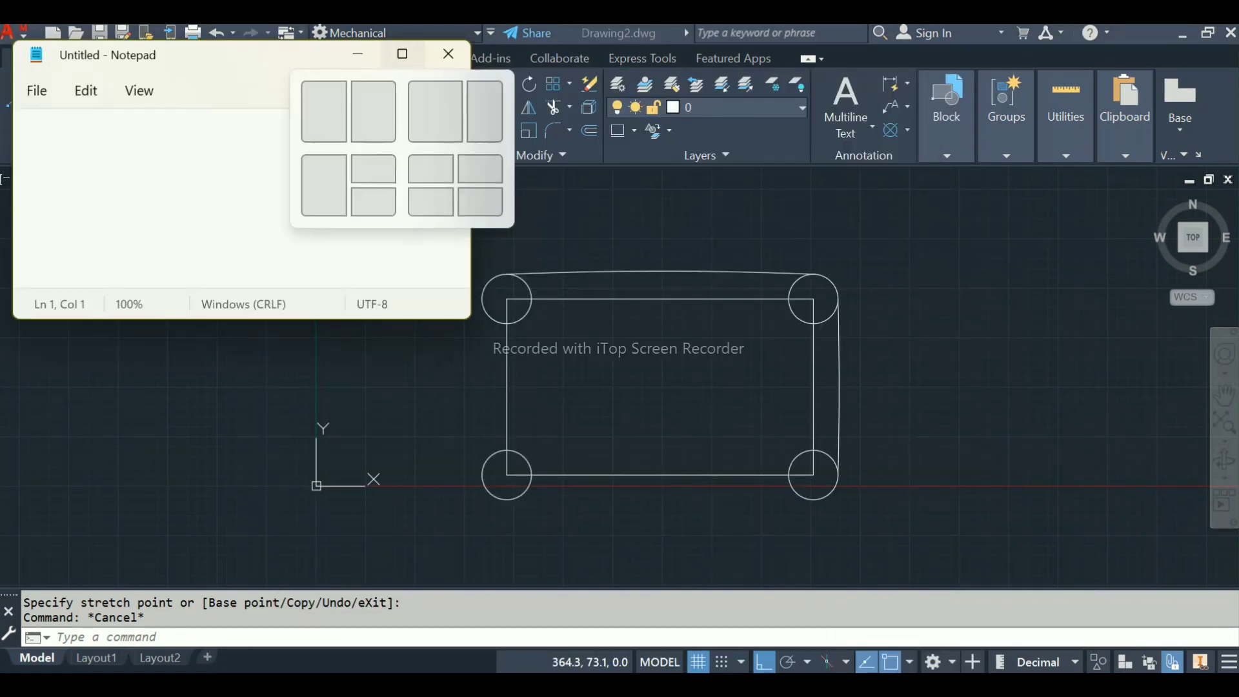
click(371, 110)
click(329, 360)
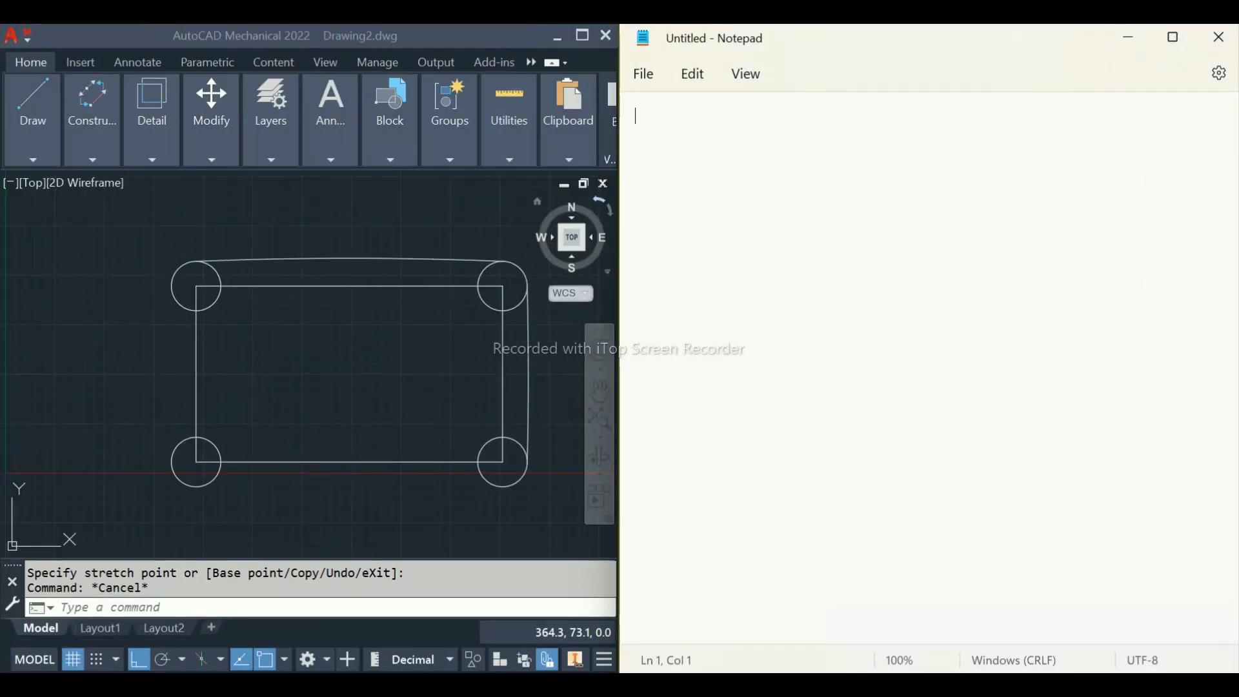
Write the note "in this i using mirrior command by entering mi enter" and minimize Notepad
text(in this)
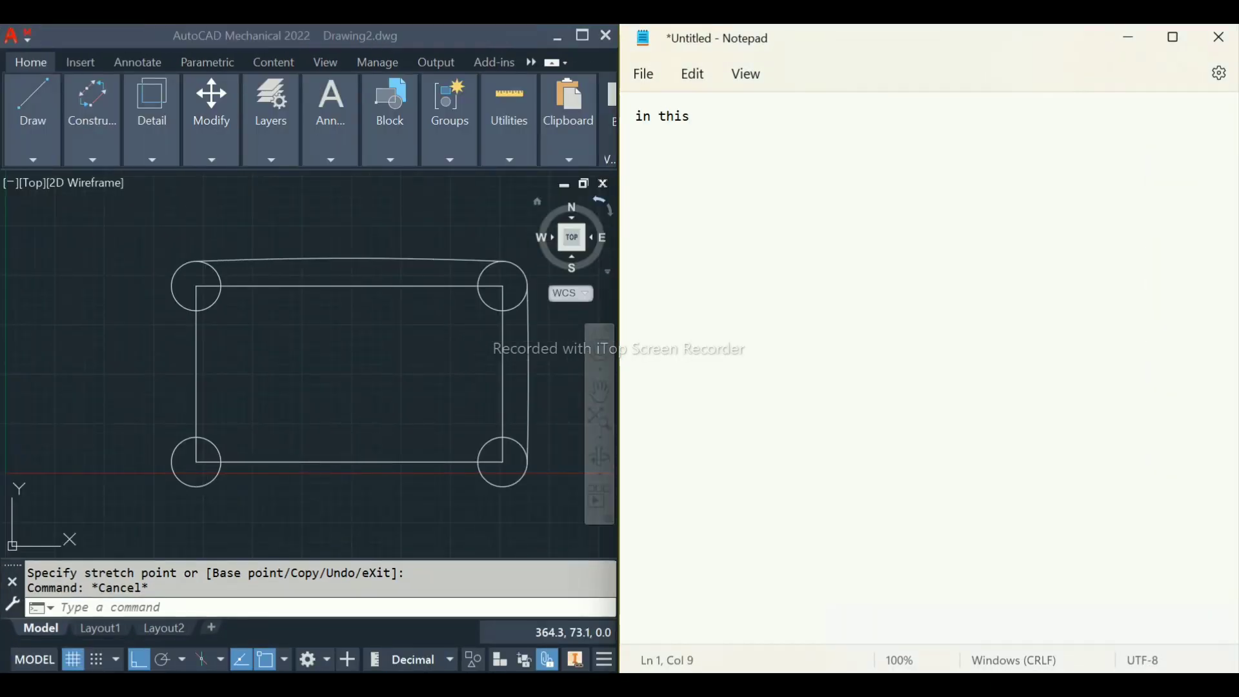
text( i using mirrior)
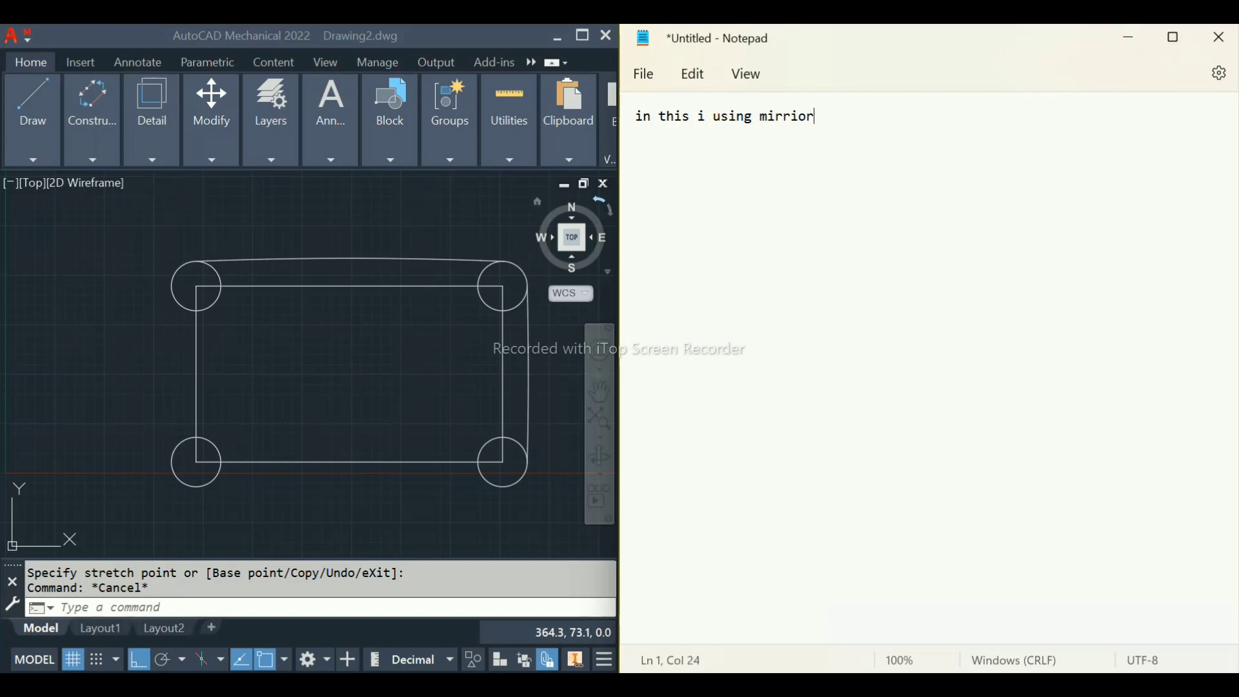
text( command by entering mi enter)
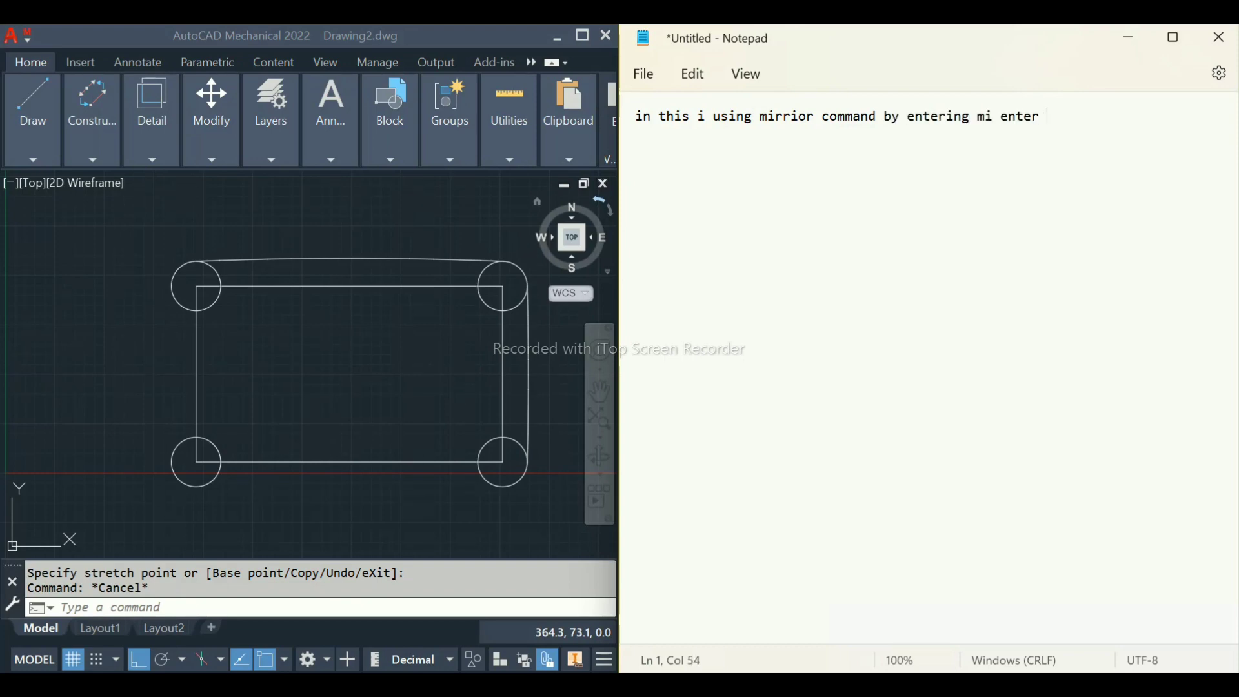
click(1128, 37)
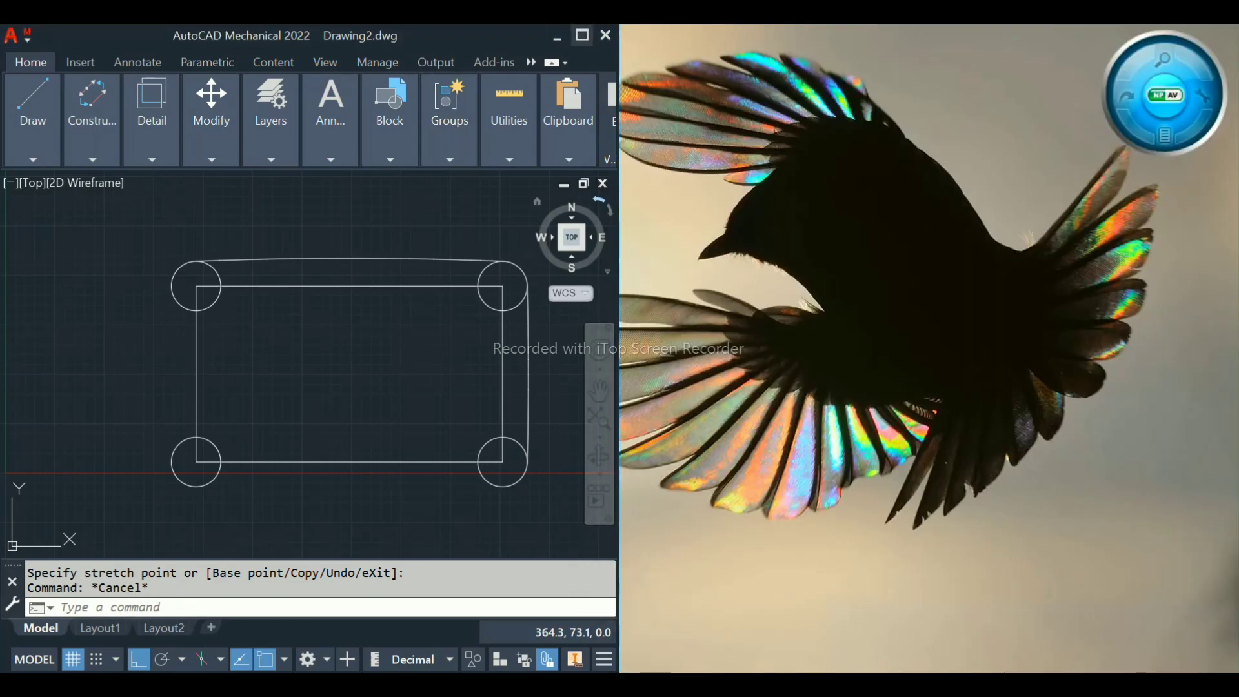
Maximize AutoCAD and draw a horizontal line between the midpoints of the rectangle's left and right sides
click(582, 35)
click(21, 97)
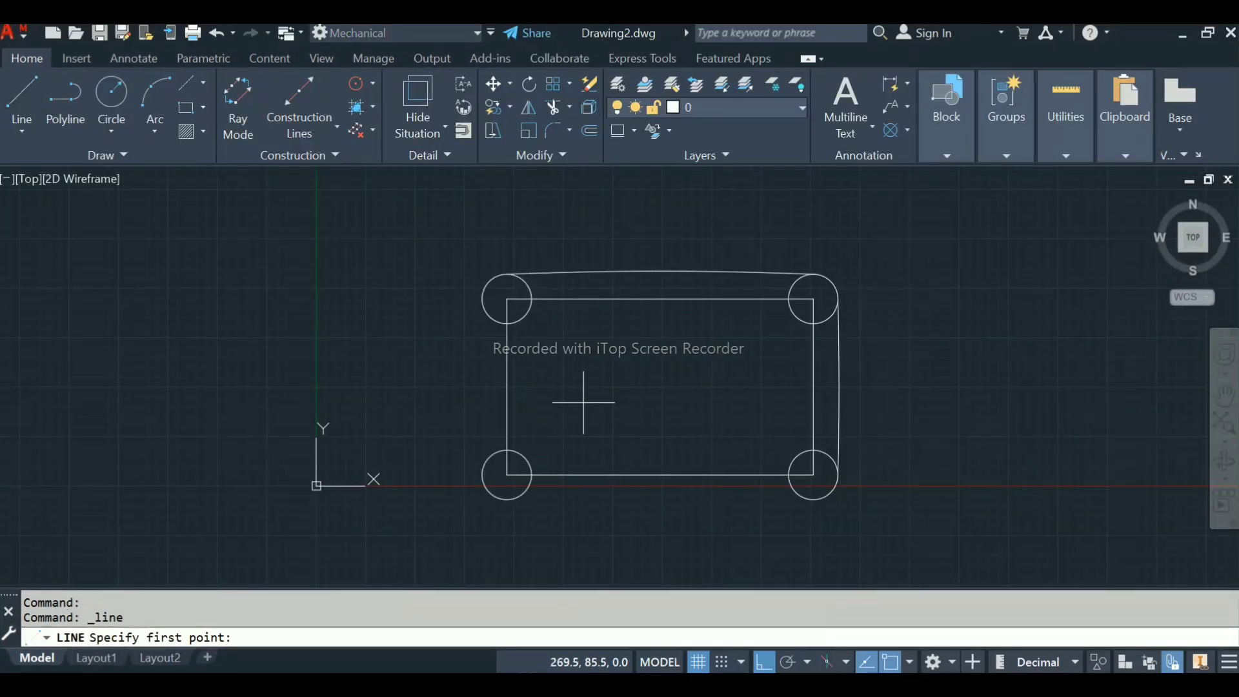
click(507, 388)
right_click(813, 386)
click(886, 398)
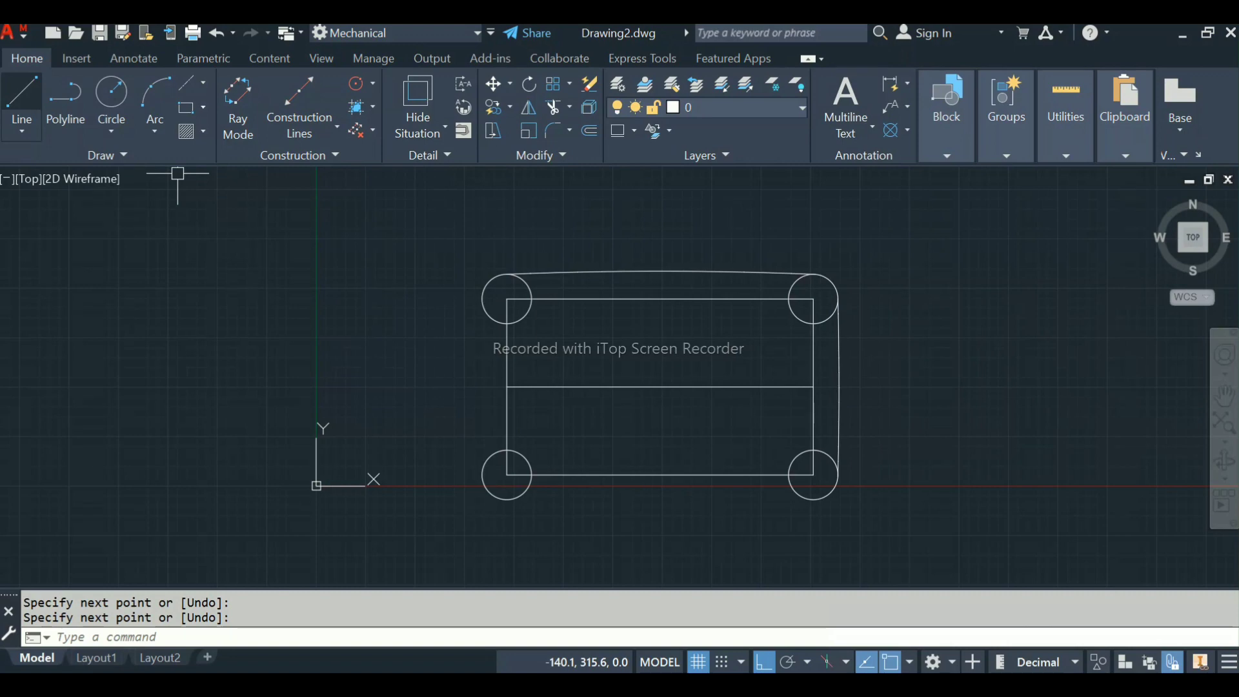
click(21, 97)
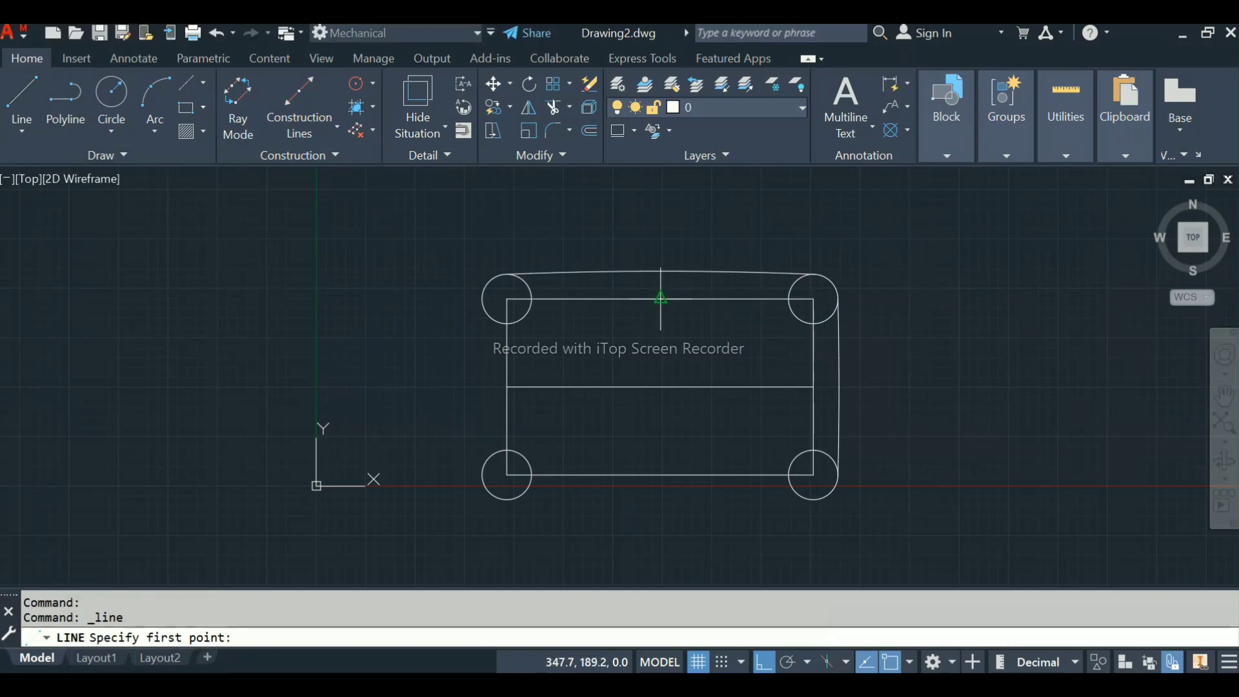
click(660, 298)
click(660, 475)
right_click(662, 478)
click(701, 487)
click(657, 435)
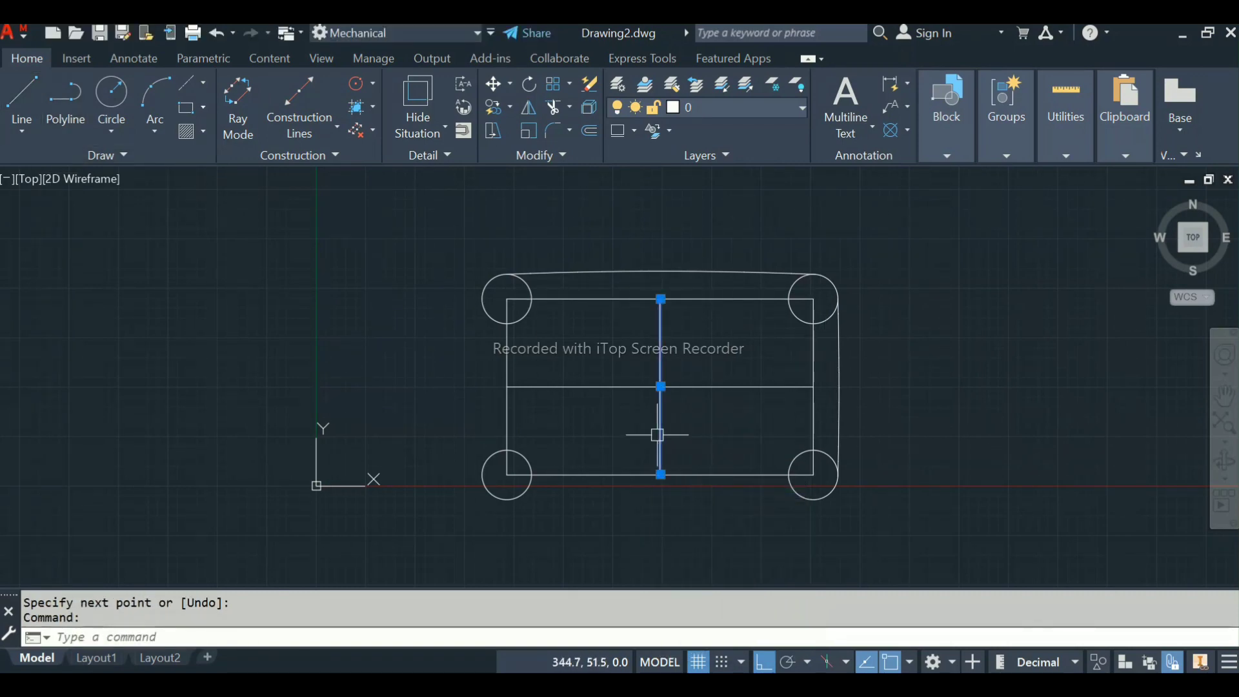
key(Delete)
Draw a vertical line between the midpoints of the rectangle's top and bottom sides
click(22, 97)
click(660, 298)
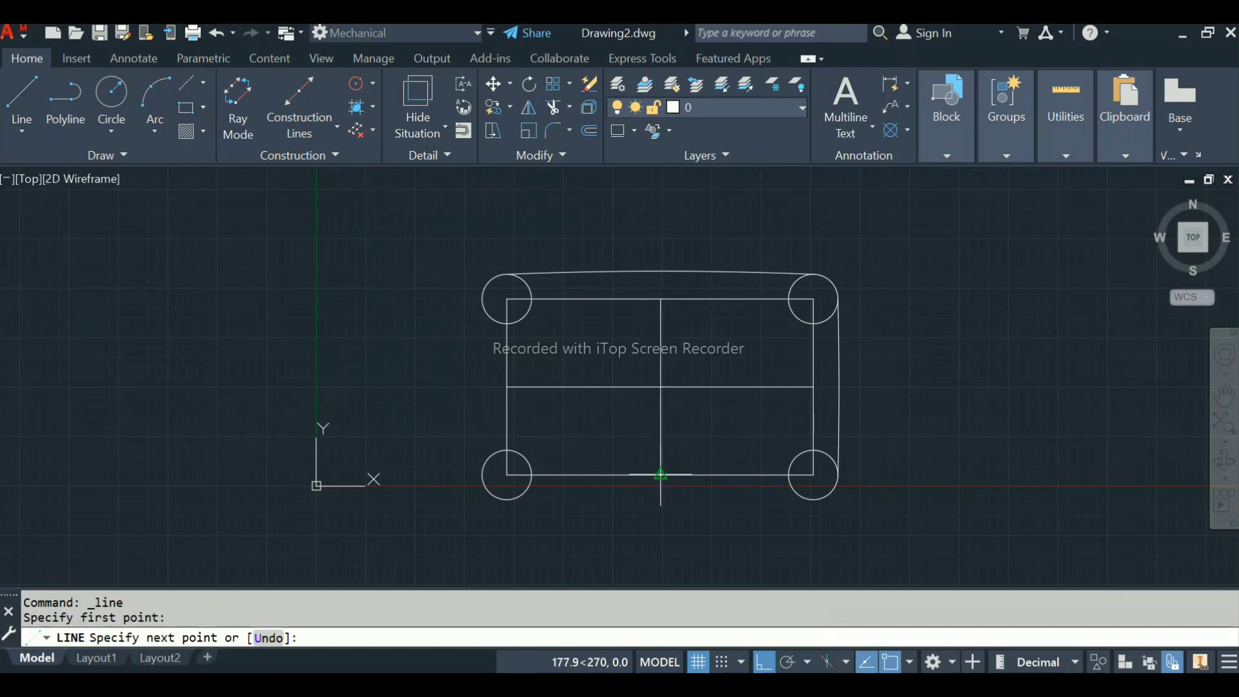
click(660, 475)
right_click(662, 478)
click(681, 490)
text(i)
key(Return)
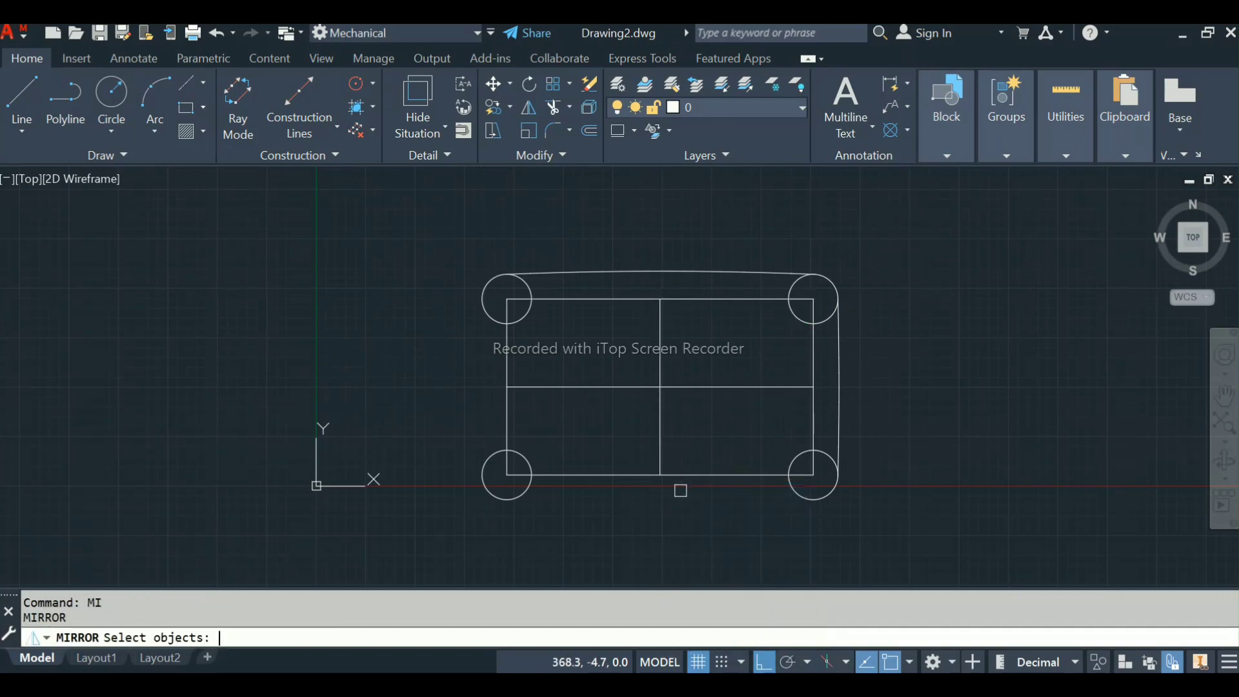
click(616, 270)
click(838, 387)
key(Return)
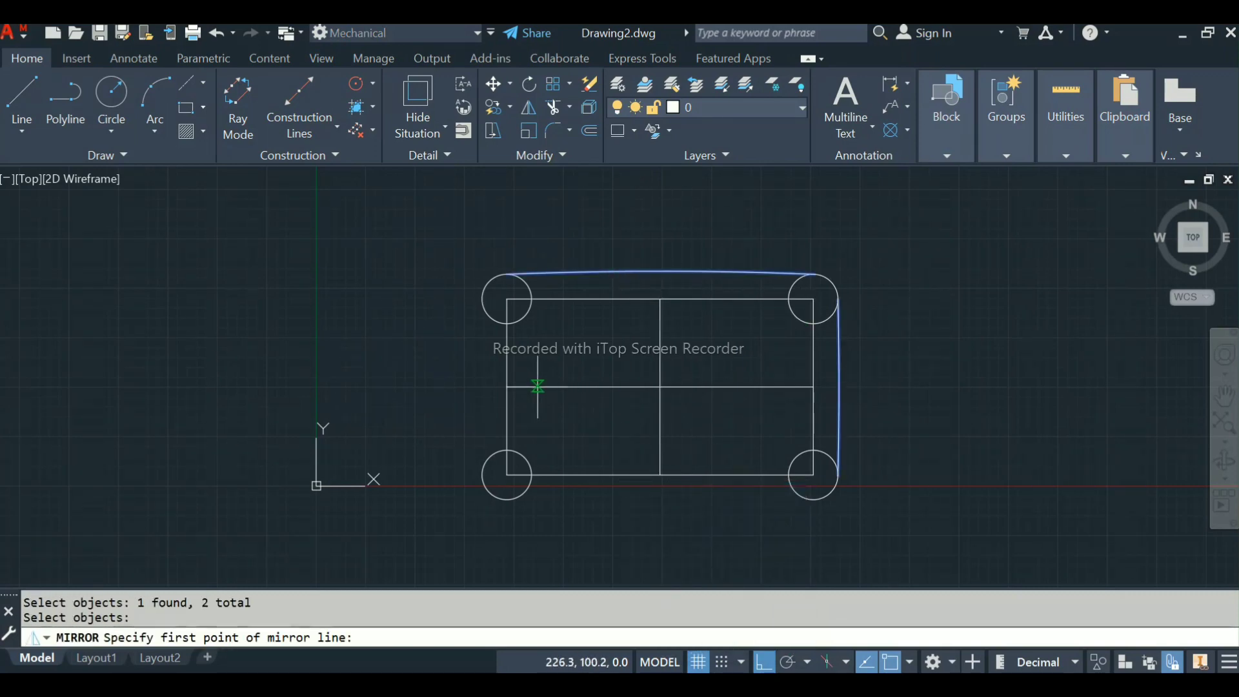
key(Escape)
Mirror the top arc about the rectangle's horizontal centre line, keeping the source arc
text(mi)
key(Return)
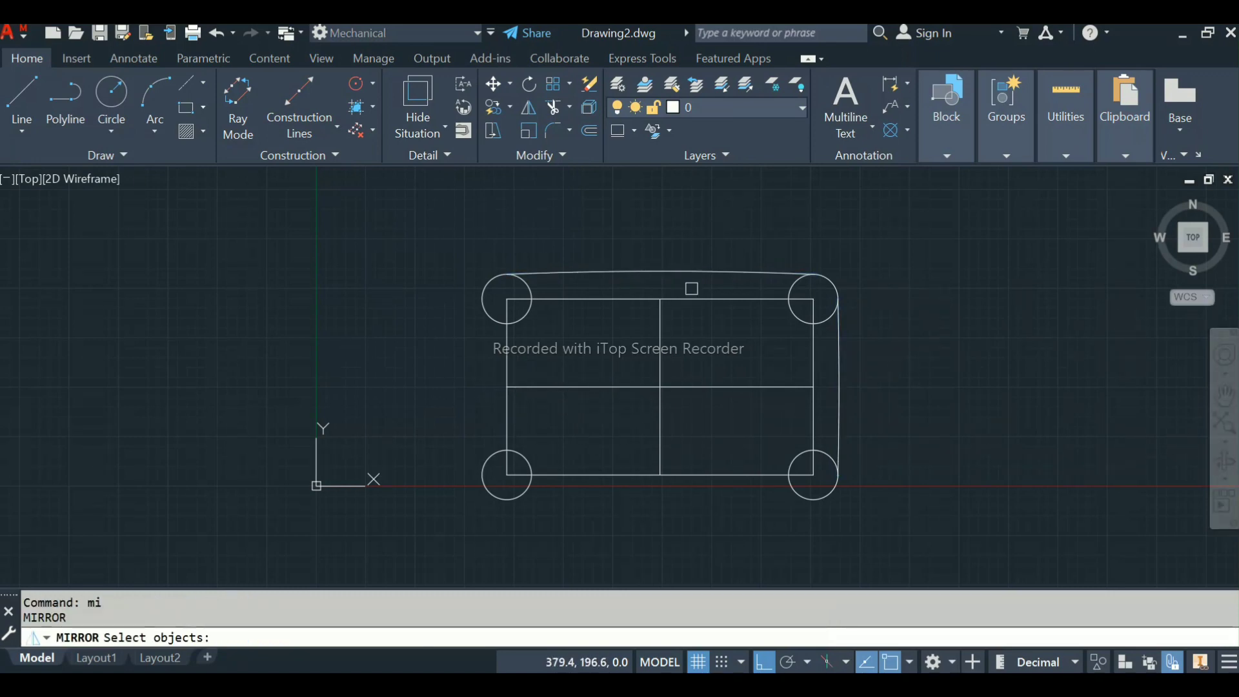
click(690, 273)
key(Return)
click(507, 386)
click(814, 386)
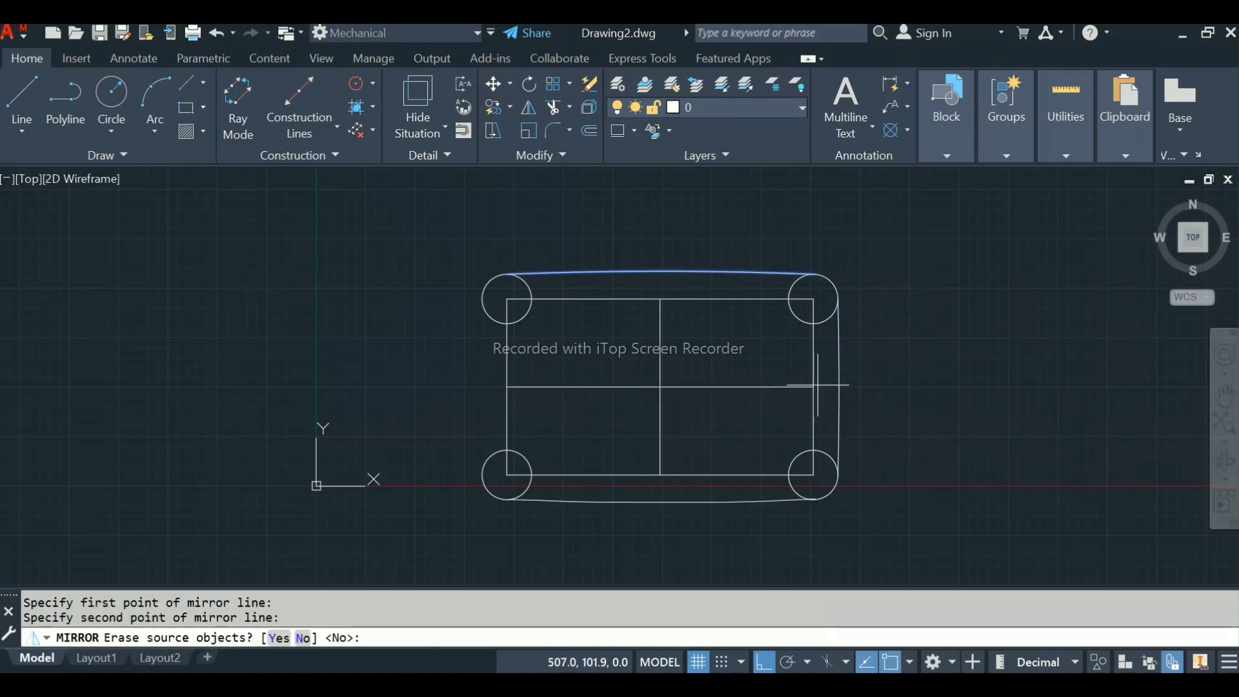
key(Return)
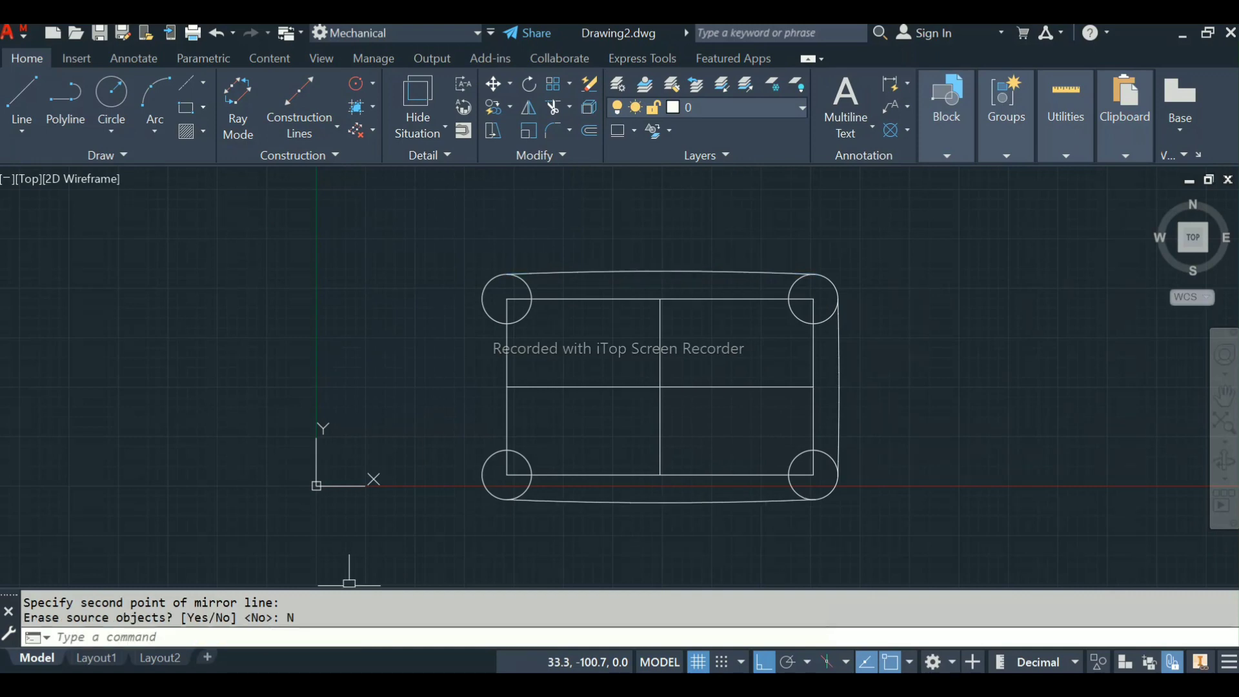
Mirror the arc beside the rectangle's right side about the vertical centre line, keeping the source arc
text(mi)
key(Return)
click(838, 323)
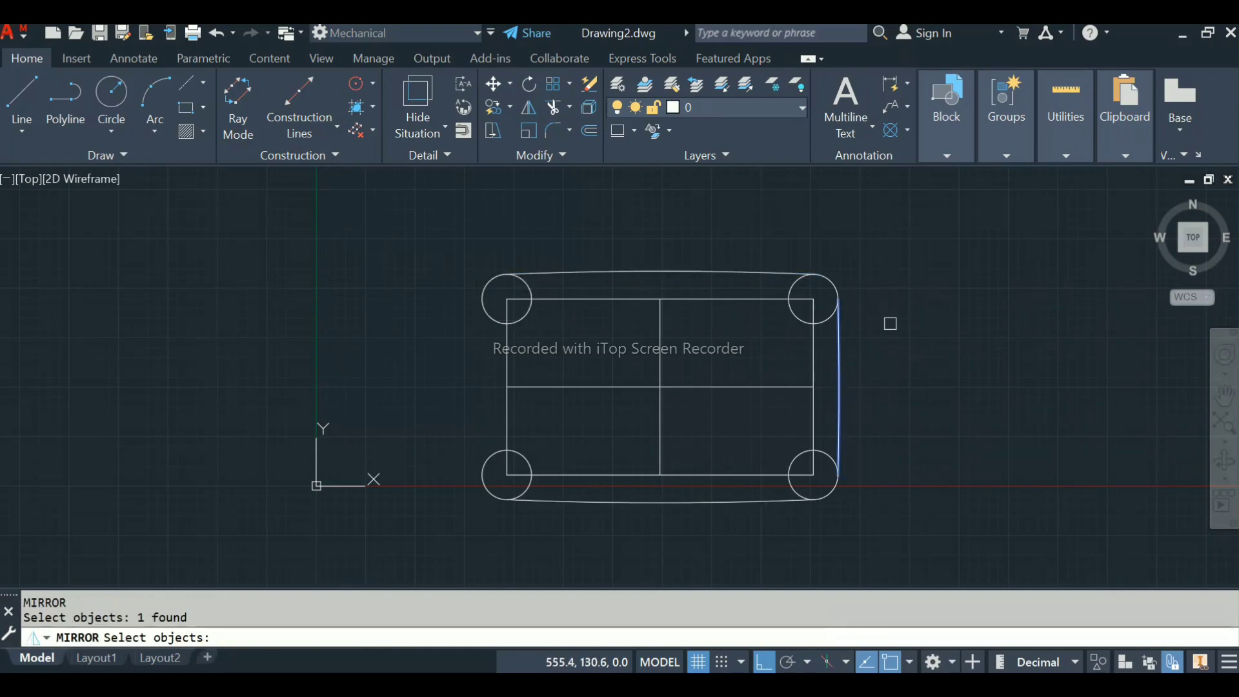
key(Return)
click(660, 299)
click(659, 475)
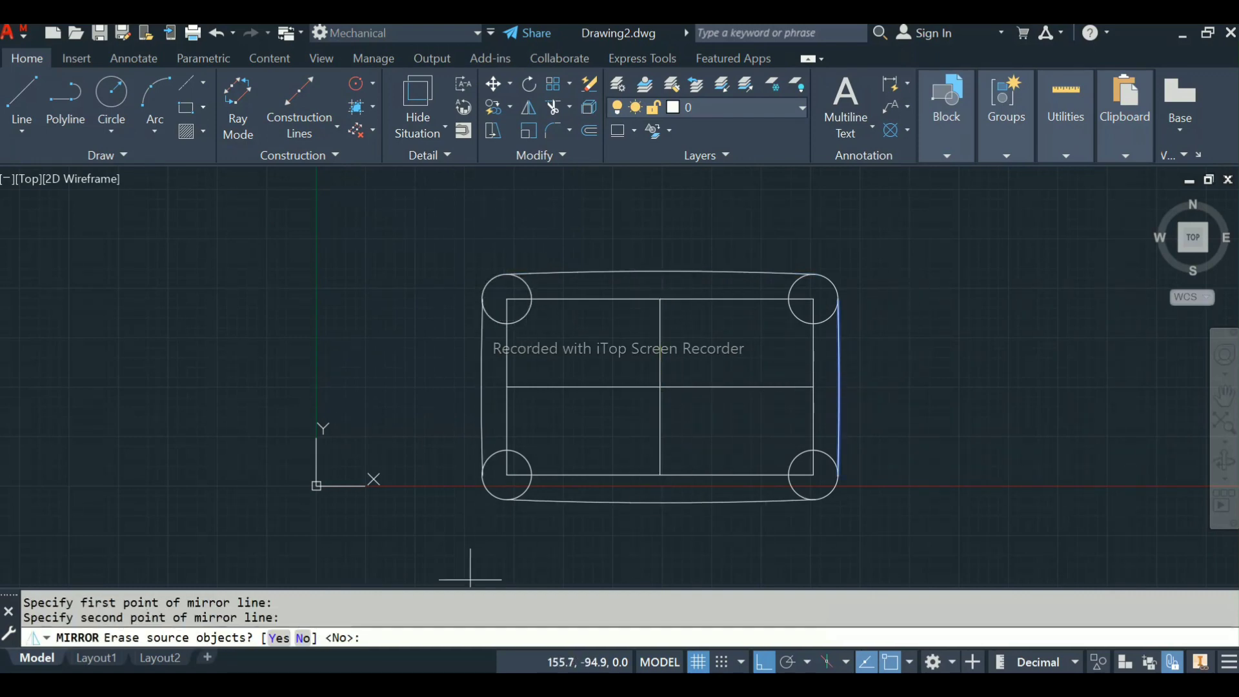
key(Return)
key(Escape)
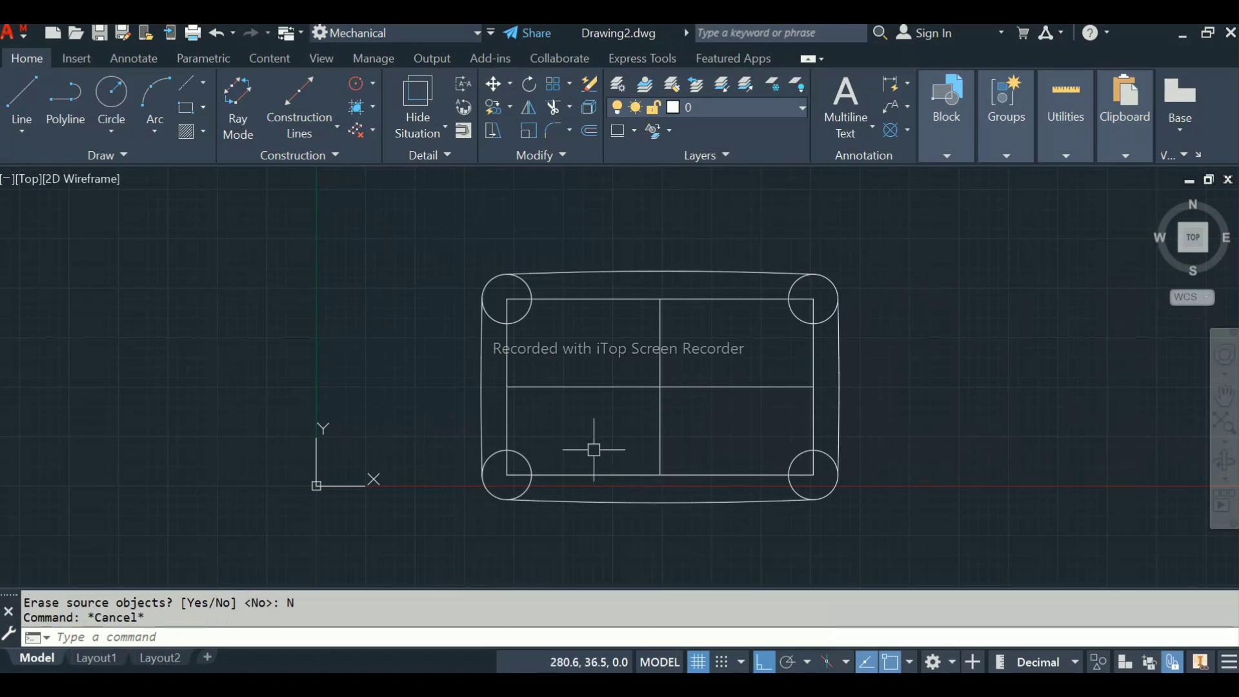
key(Escape)
Switch to Notepad and add the lines "we have got our copy's of ARC." and "Next i have to trim this intersect geometry in autocad"
key(alt+Tab)
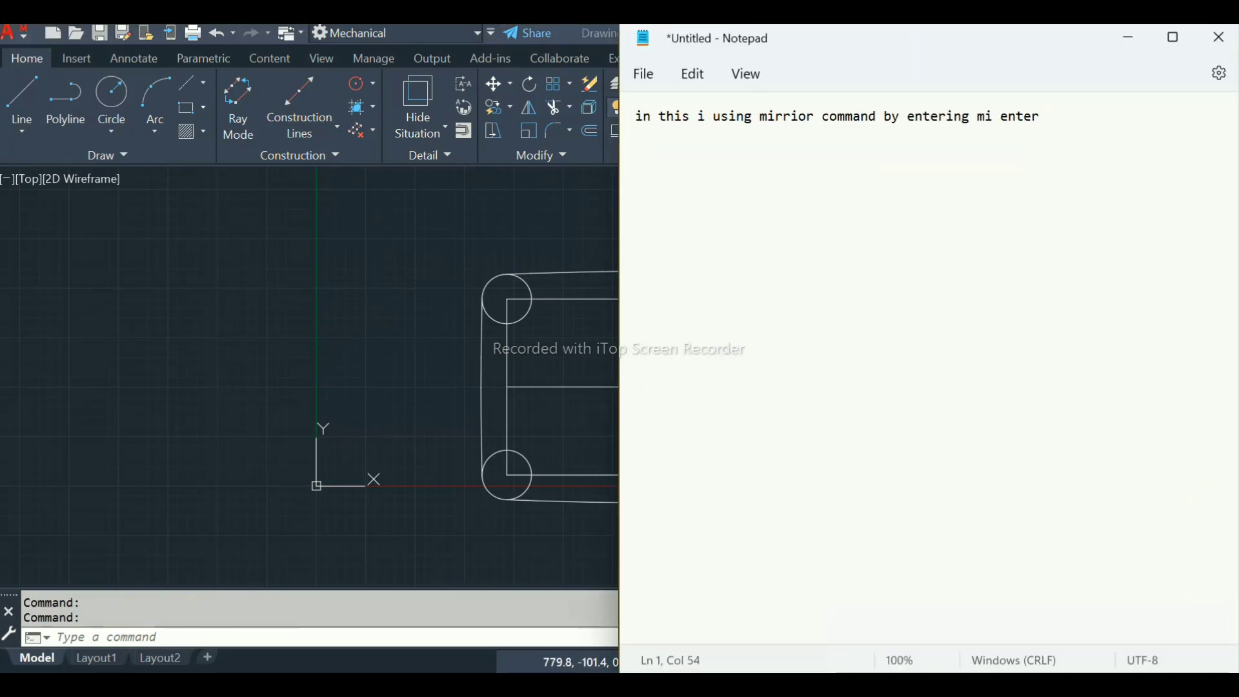
key(Return)
text(we have got our copy's of ARC.)
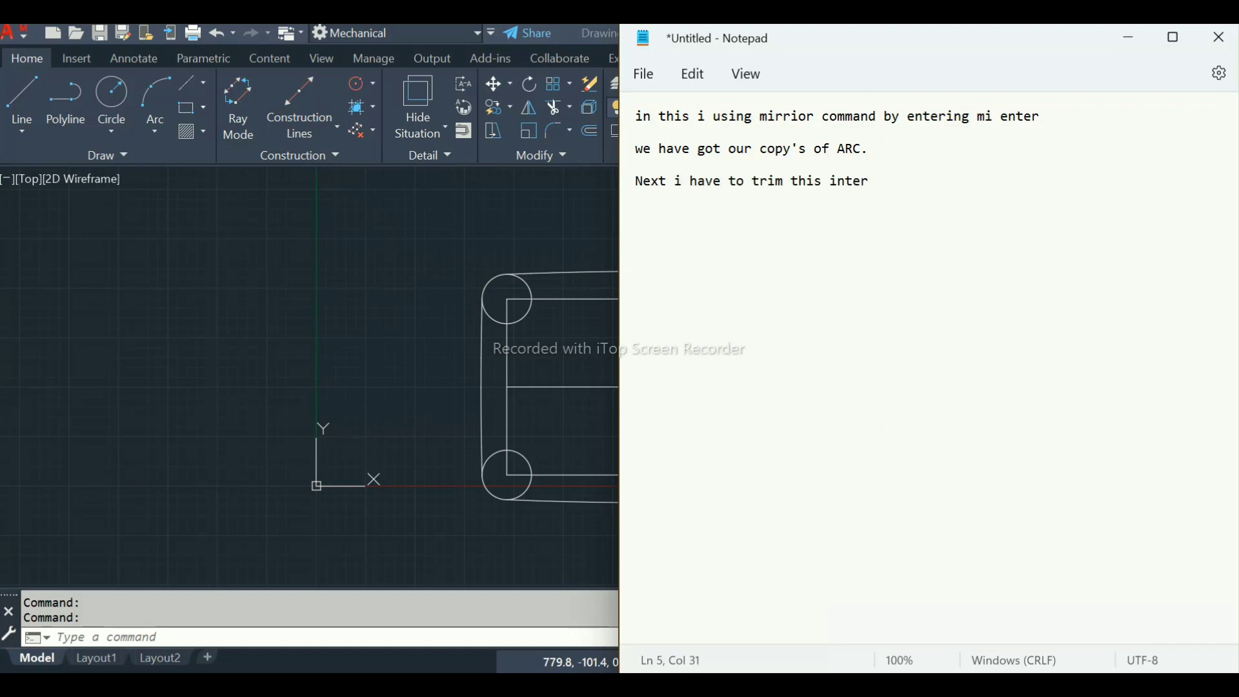
text(metry in autocad)
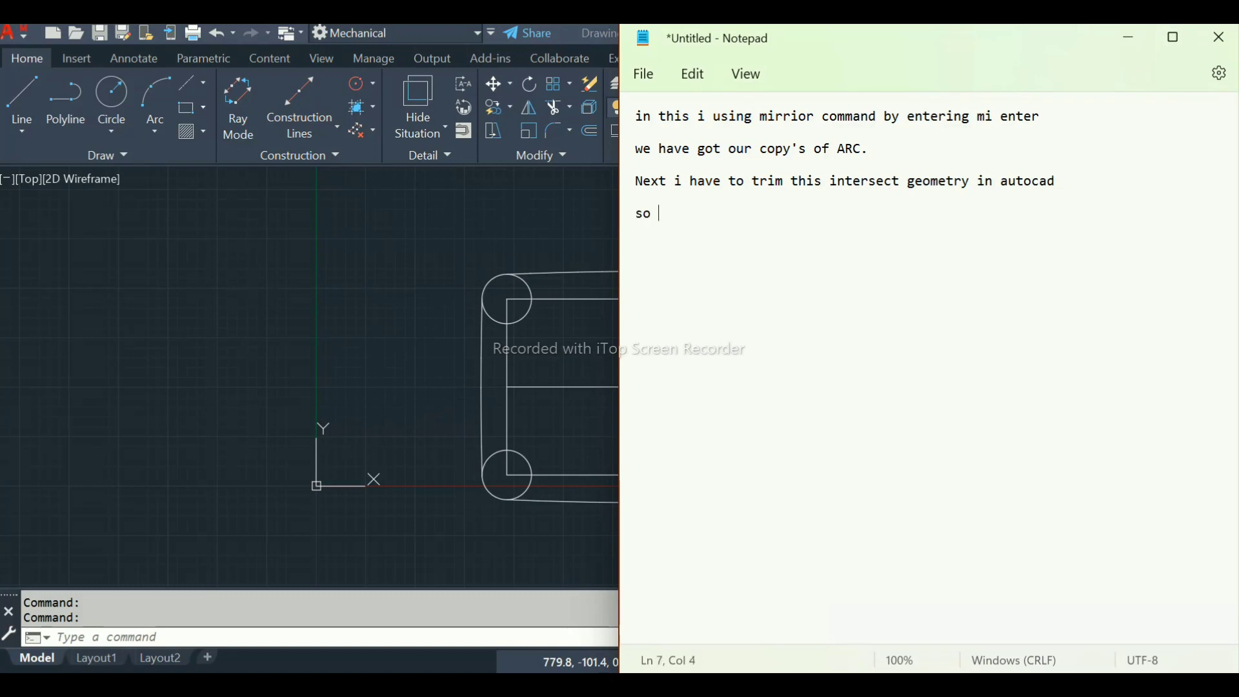
Add the note "so i enter tr double enter in coomand line." and minimize Notepad to return to AutoCAD
text(i enter tr double enter in coomand line.)
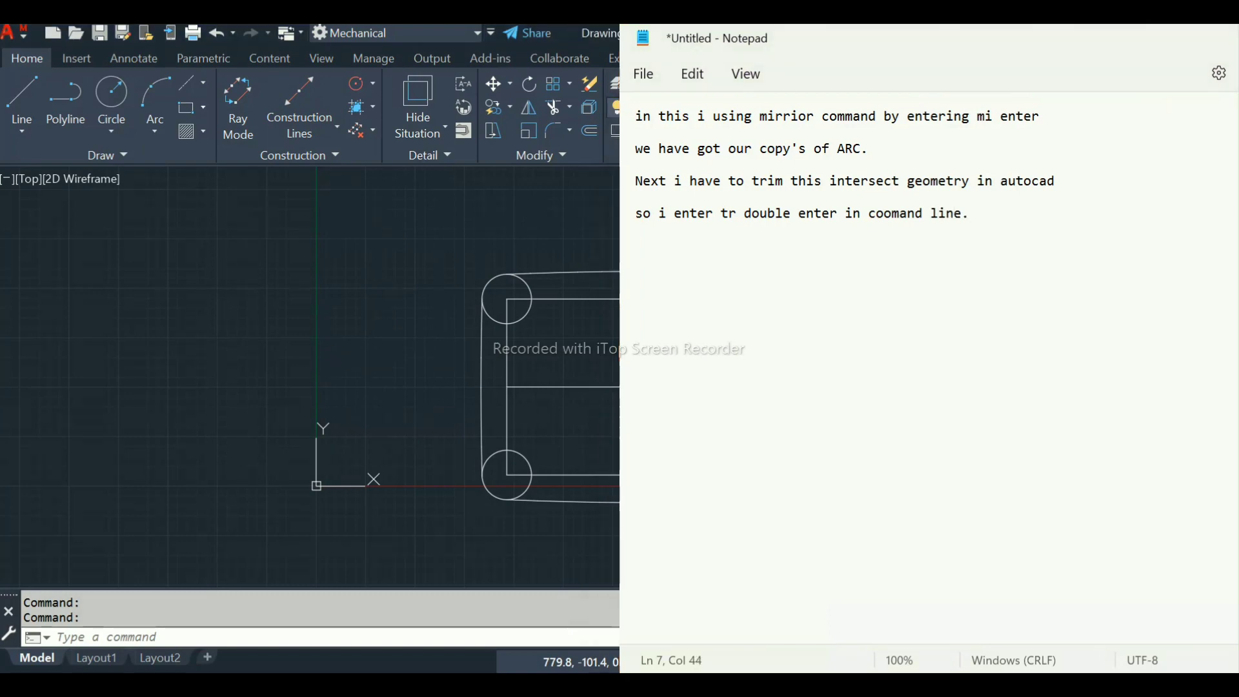
click(1129, 37)
Trim the left half of the rectangle's top side and the inner part of the top-left circle
text(t)
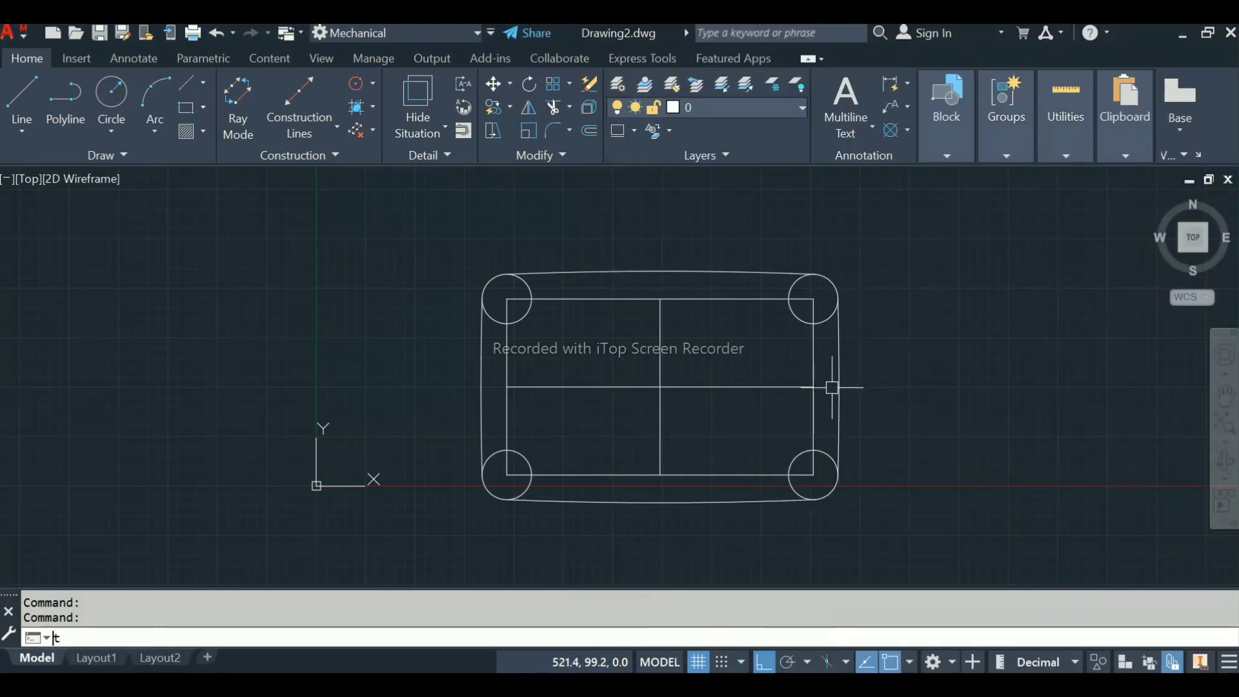
text(r)
key(Return)
key(Return)
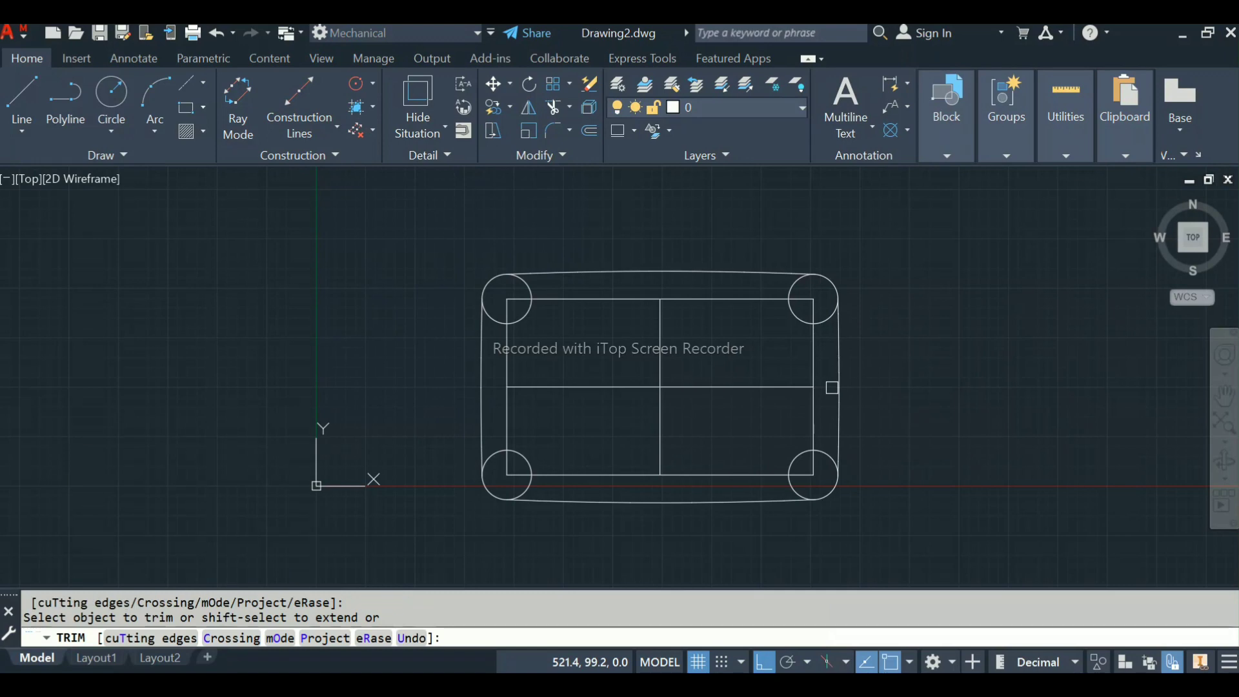
click(598, 297)
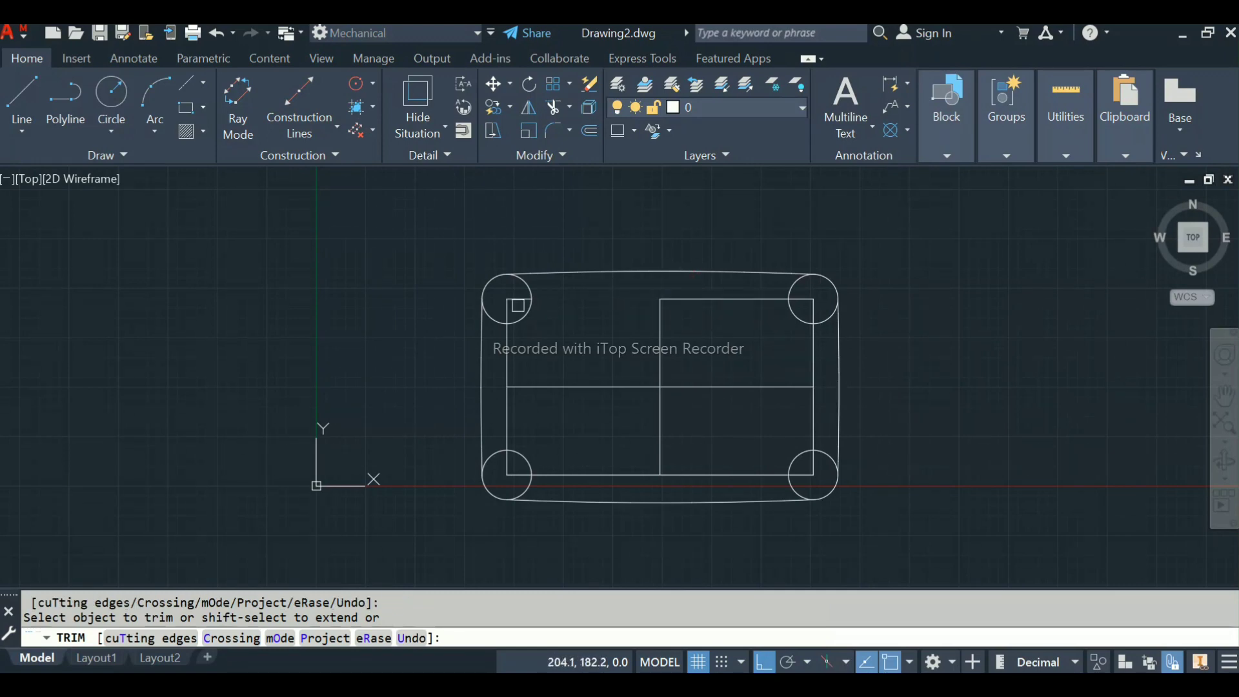
scroll(532, 291, up, 6)
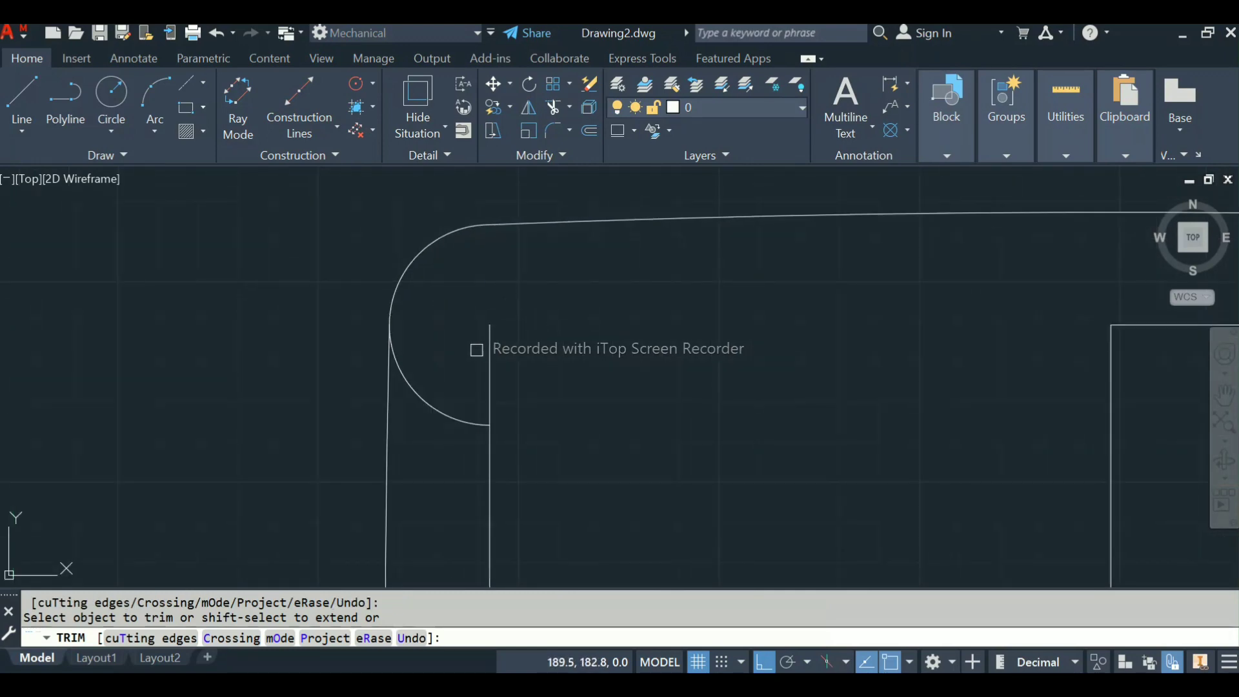
Trim the bottom-left circle to its outer corner arc and remove the adjoining rectangle sides and centre-line segments
scroll(460, 404, down, 8)
scroll(456, 439, up, 4)
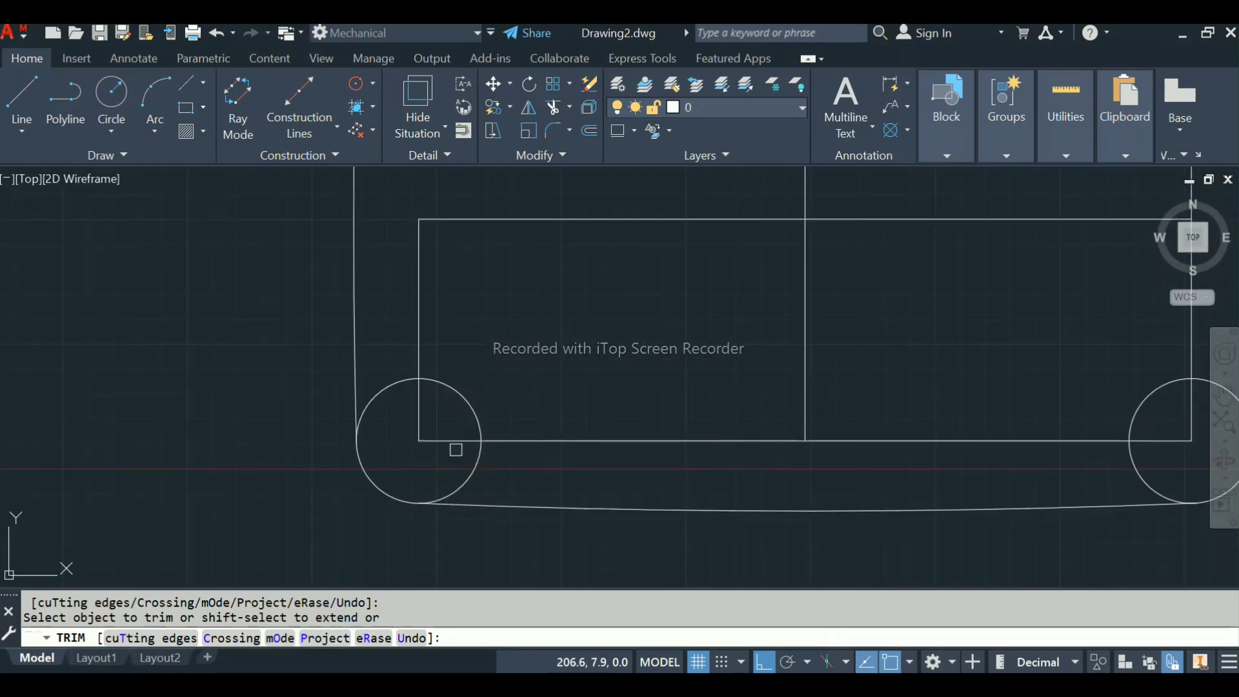
click(452, 420)
click(395, 382)
click(421, 391)
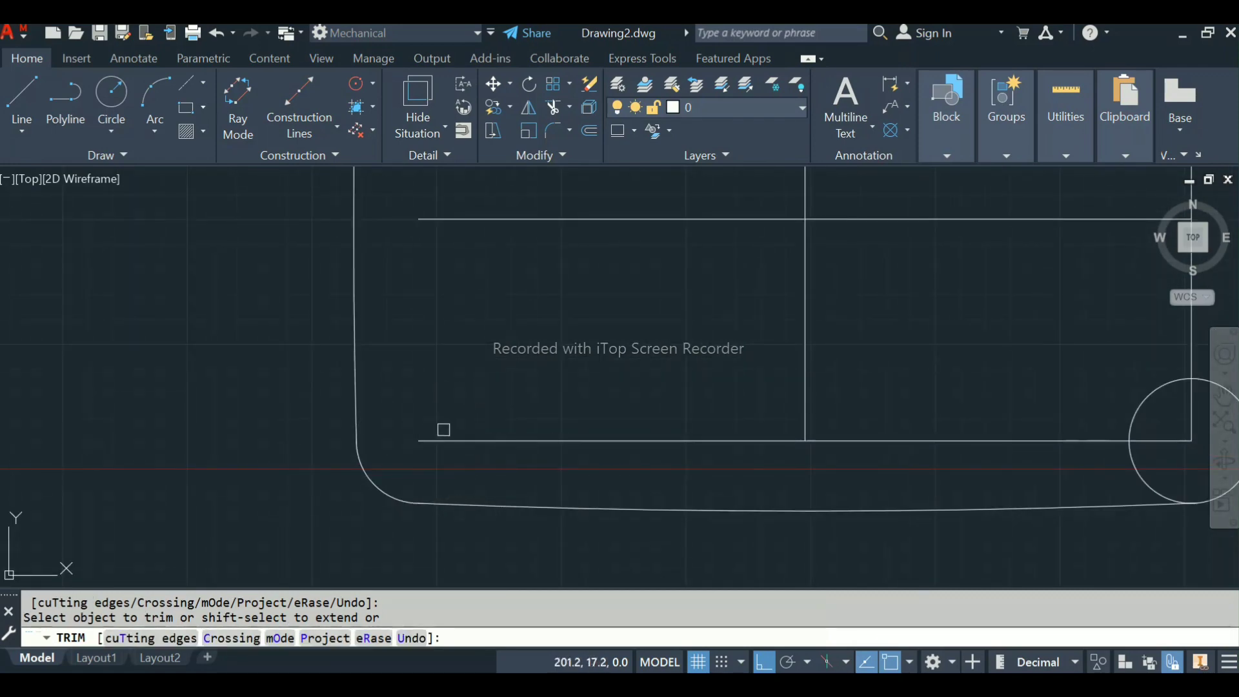
click(446, 440)
click(542, 219)
click(806, 326)
Trim the inner parts of the top-right circle and the right half of the rectangle's top side
scroll(808, 329, down, 6)
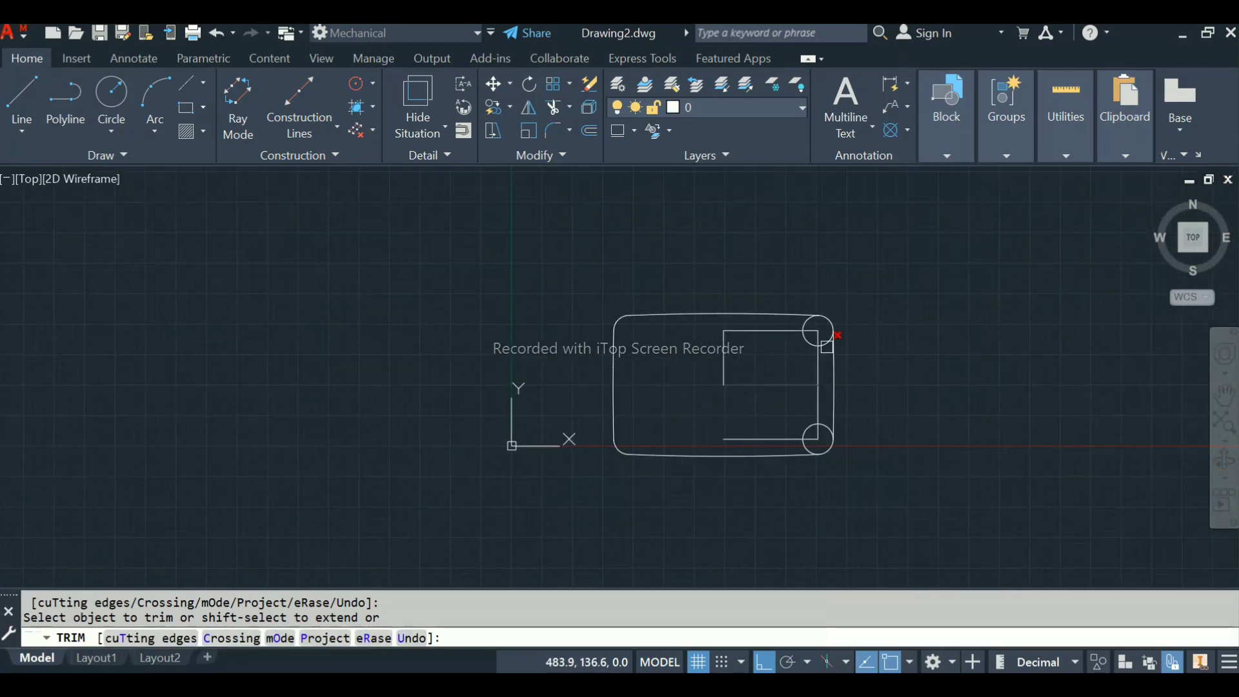
scroll(800, 341, up, 4)
click(808, 343)
click(759, 340)
click(758, 302)
click(756, 314)
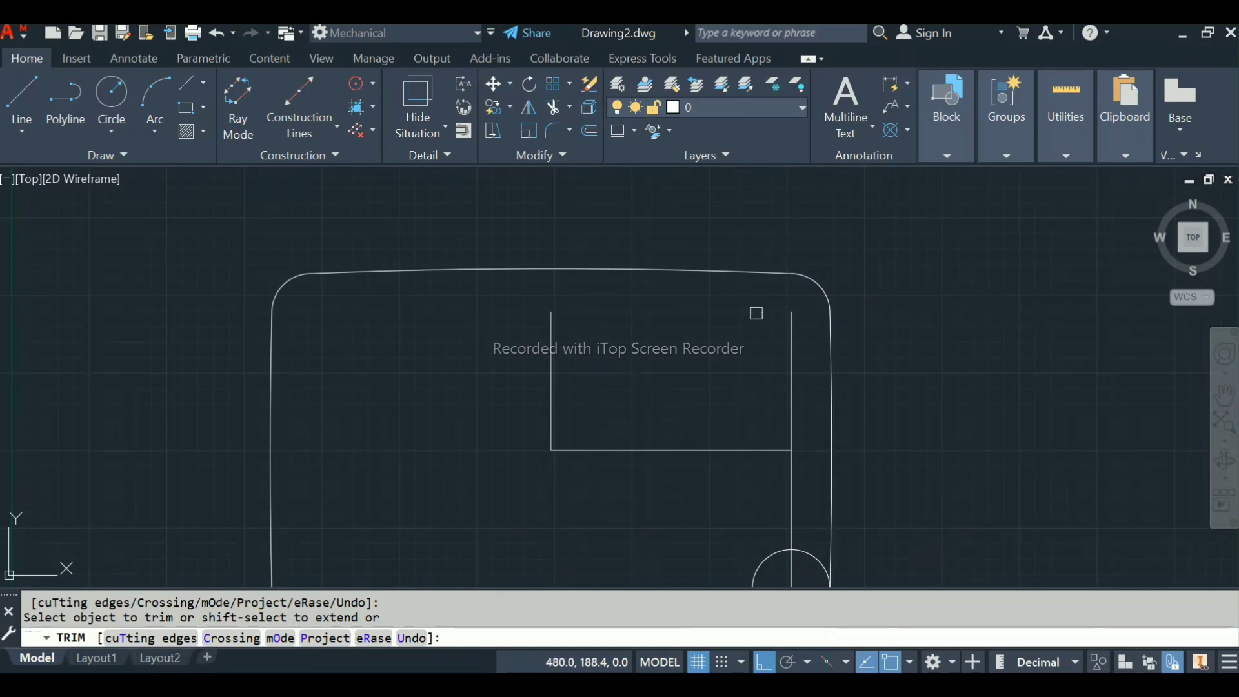
Trim the rectangle's right side, the bottom-right circle's inner parts and the rest of the bottom side
middle_drag(774, 402, 728, 296)
click(744, 303)
click(744, 378)
click(743, 438)
click(760, 446)
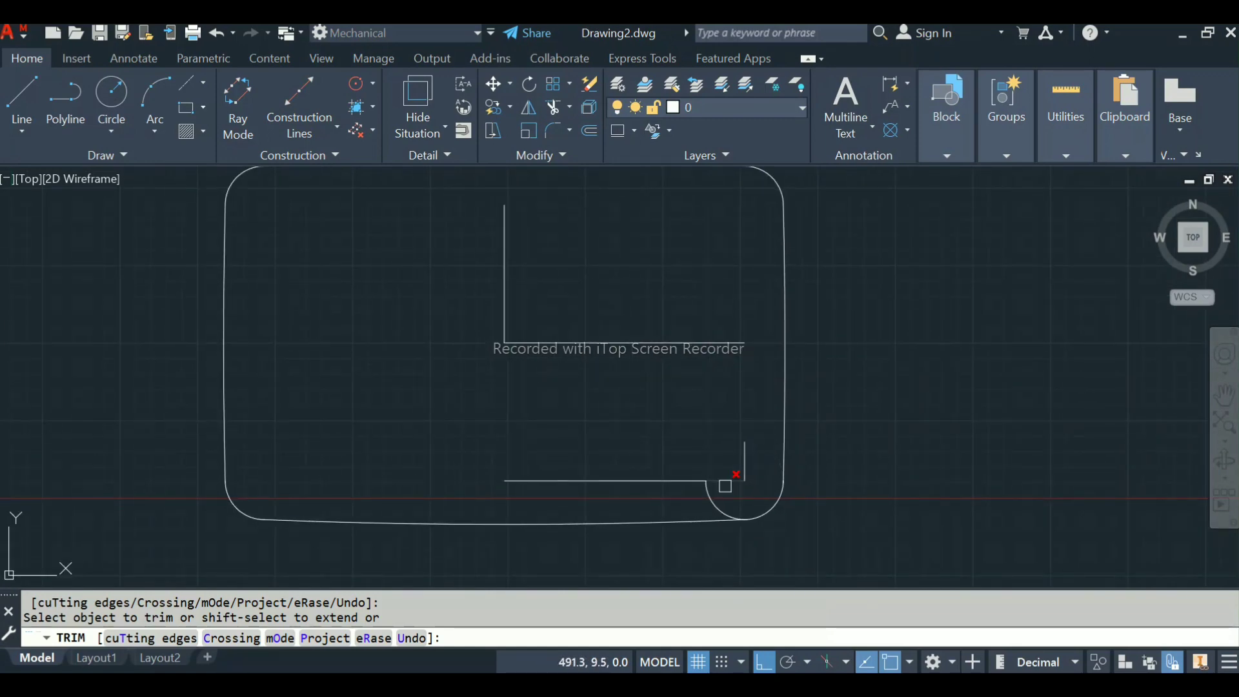
click(712, 502)
click(723, 479)
click(744, 468)
Remove the remaining horizontal and vertical centre-line segments inside the rounded outline and end the Trim command
click(666, 337)
click(508, 286)
middle_drag(554, 327, 588, 353)
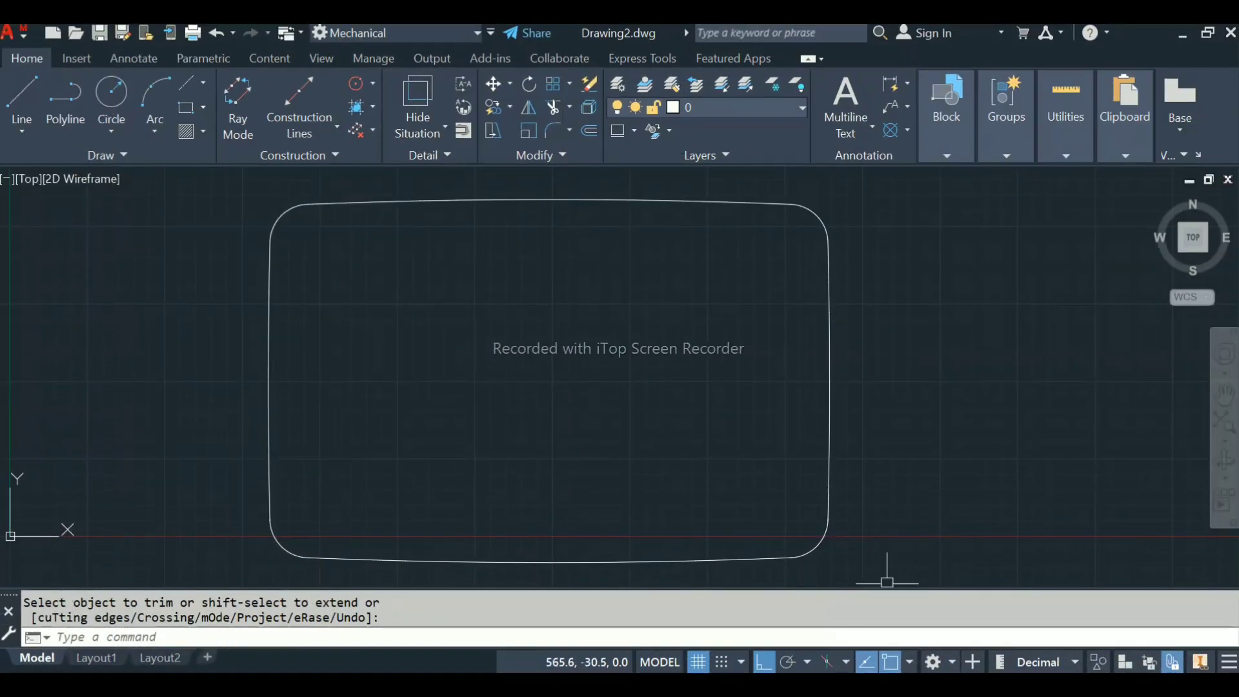
Add the note "so in our geometry i have to construct a triangle." in Notepad and switch back to AutoCAD
key(alt+Tab)
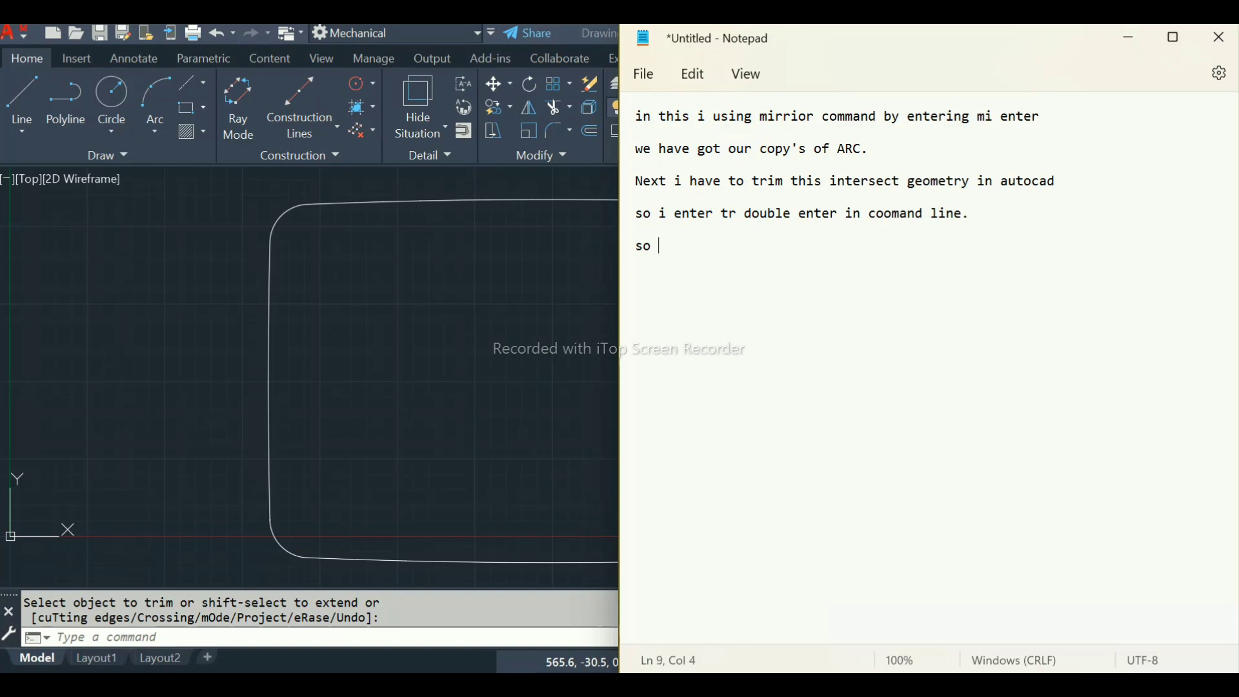
text(our sketch)
key(BackSpace)
key(BackSpace)
key(BackSpace)
key(BackSpace)
text(ketch)
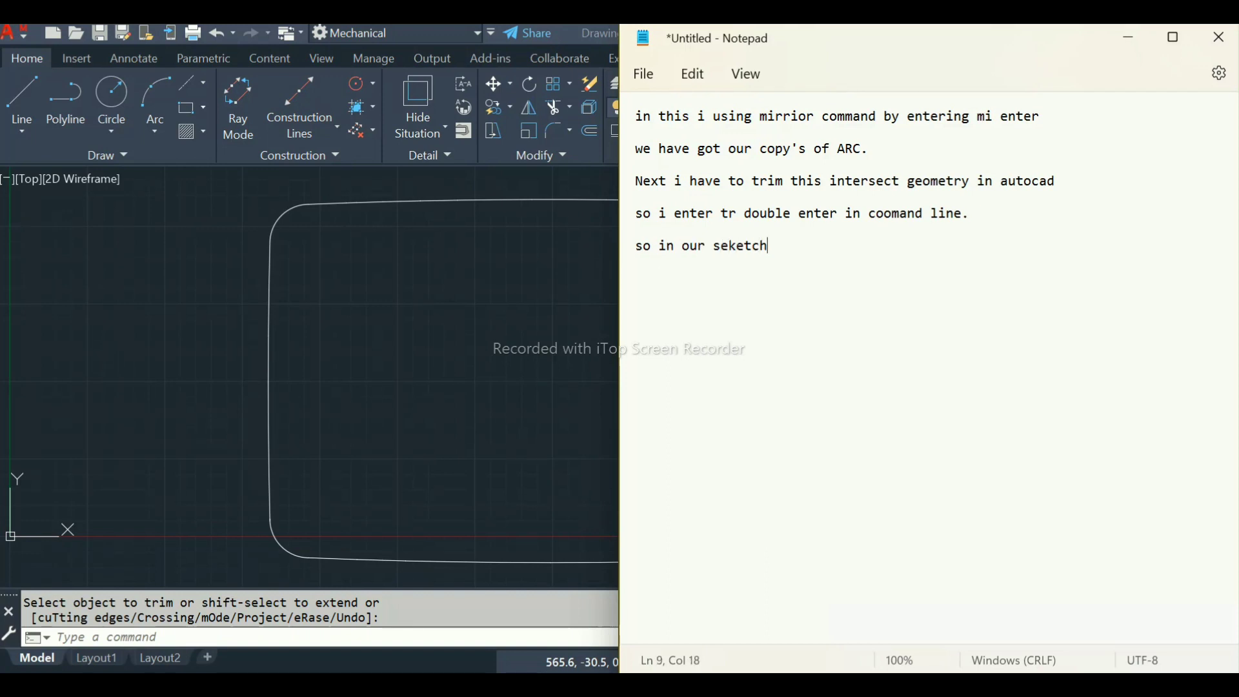
key(BackSpace)
key(BackSpace)
key(BackSpace)
key(BackSpace)
key(BackSpace)
key(BackSpace)
key(BackSpace)
text(geometry i have to con)
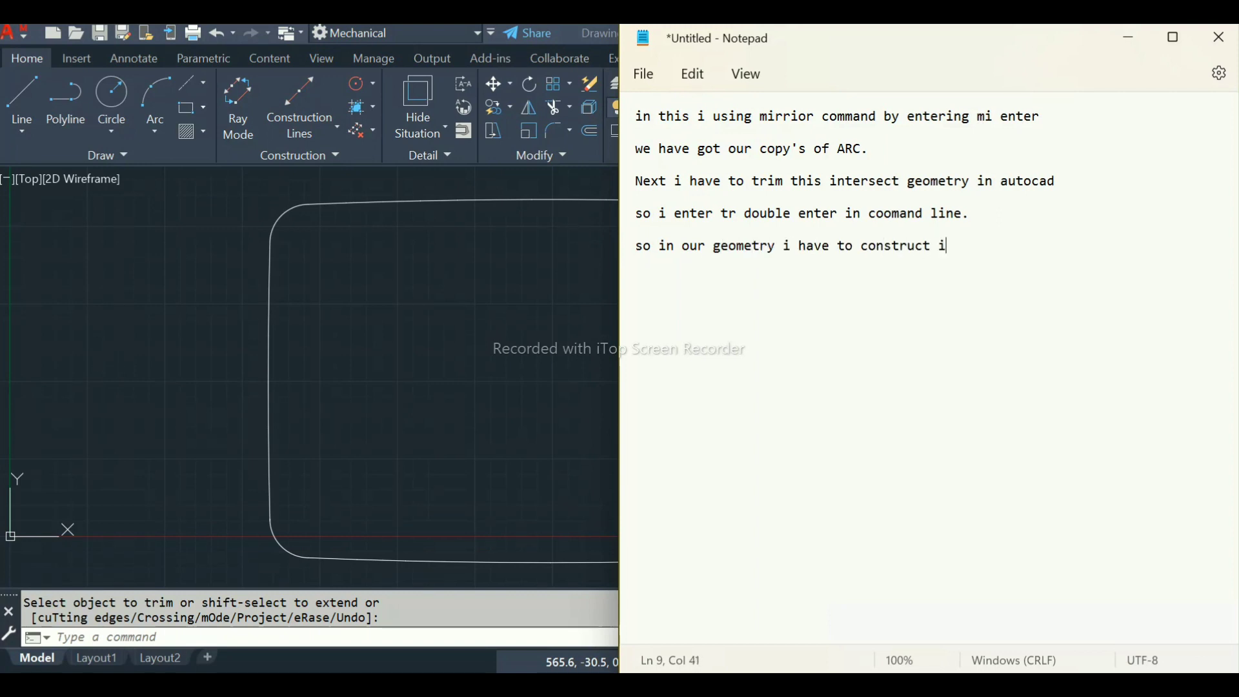
text(struct a triangle.)
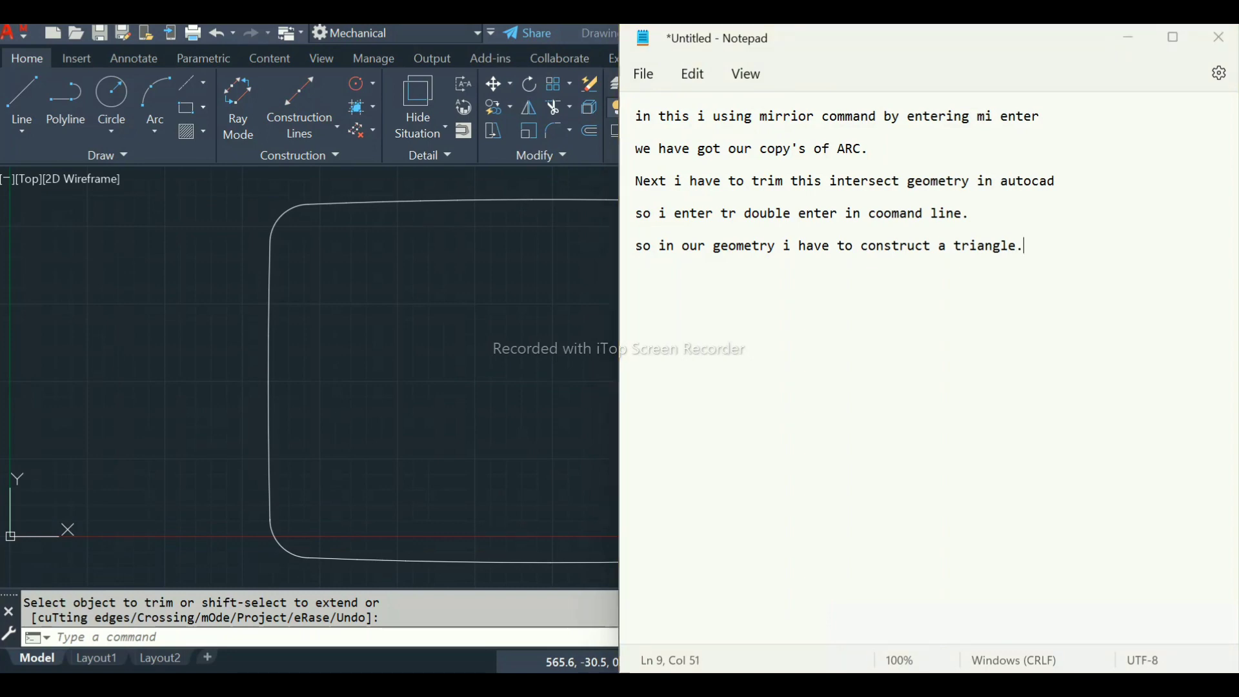
key(alt+Tab)
click(22, 97)
click(549, 200)
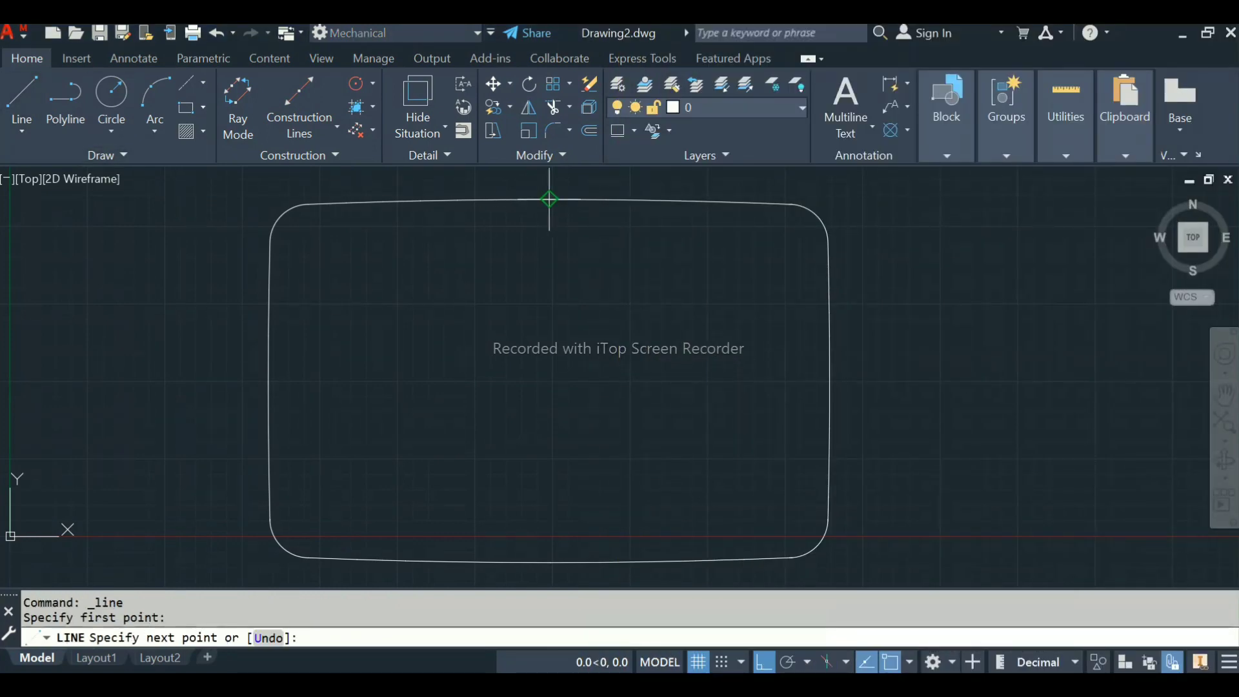
click(550, 562)
right_click(570, 568)
click(618, 401)
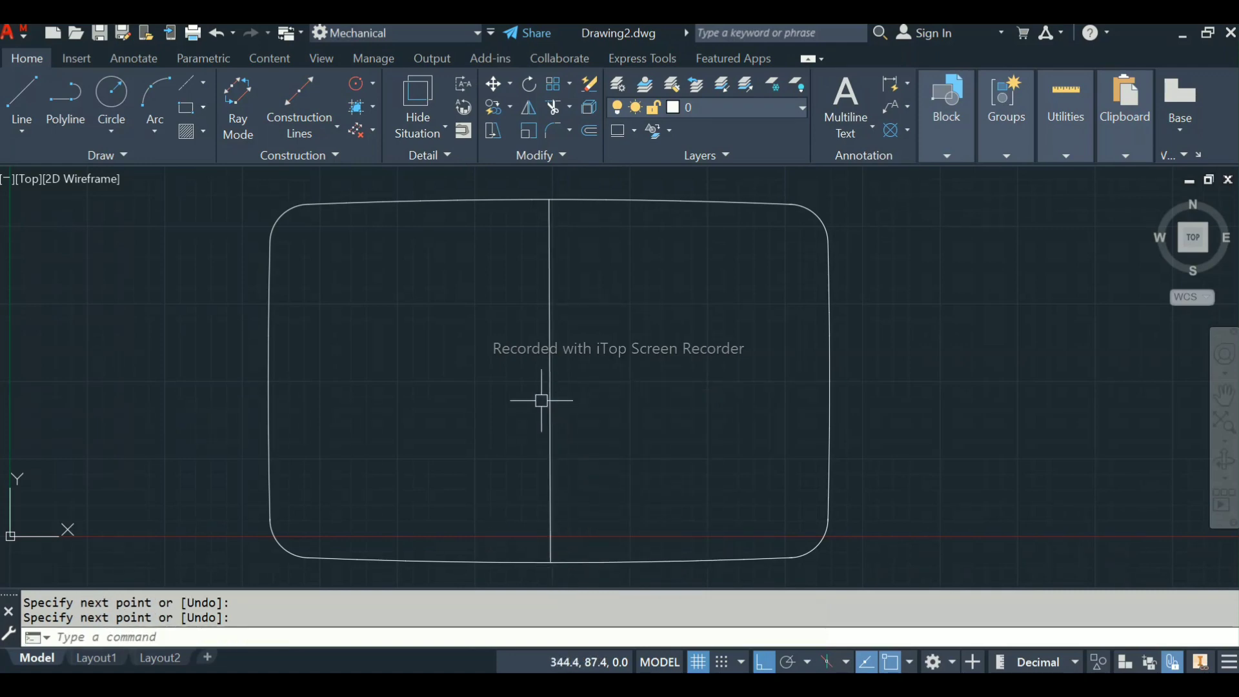
click(549, 395)
key(Delete)
Draw a vertical line from the midpoint of the outline's top arc straight down to its bottom arc
click(22, 94)
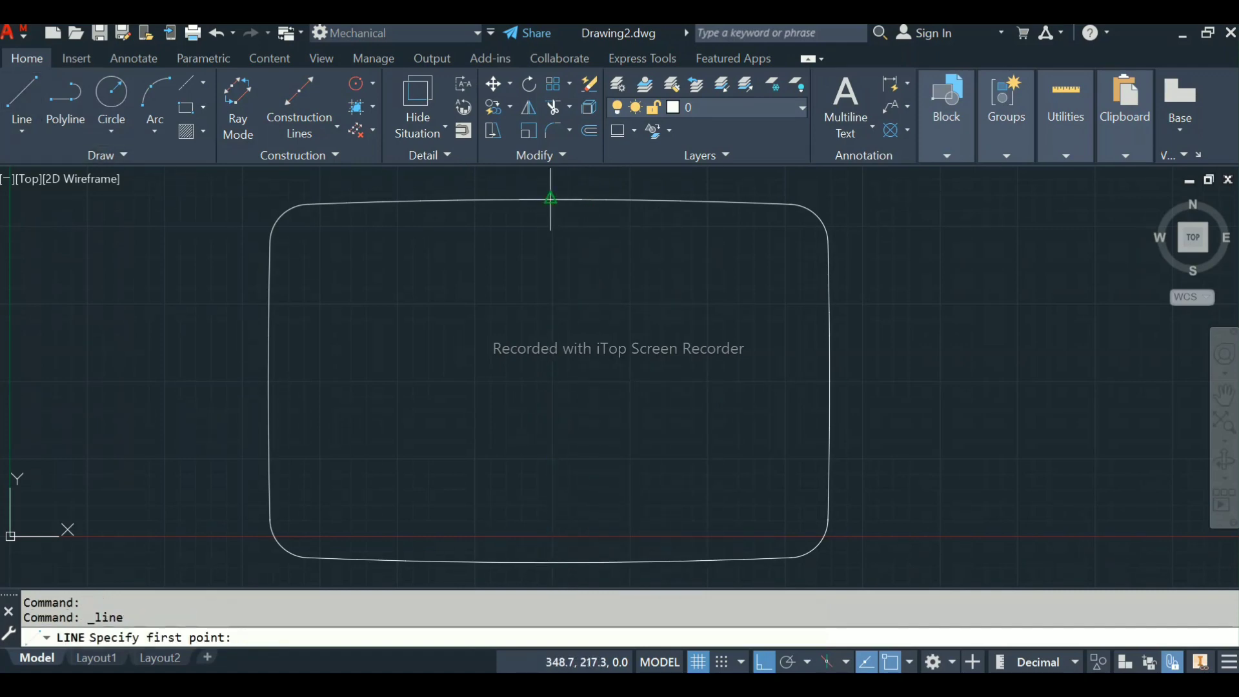
click(550, 200)
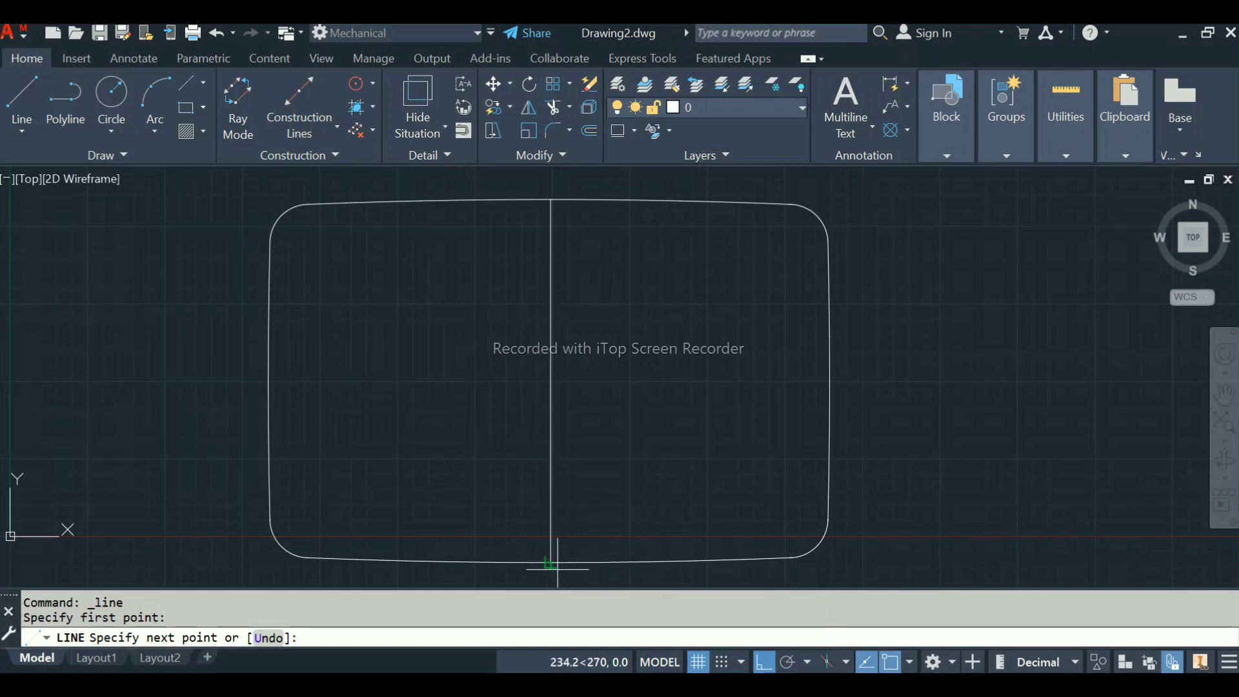
click(558, 569)
right_click(553, 386)
click(589, 396)
From the midpoint of the vertical centre line, draw connected line segments 54/2 to the right, 96/2 up and 54 to the left
click(22, 94)
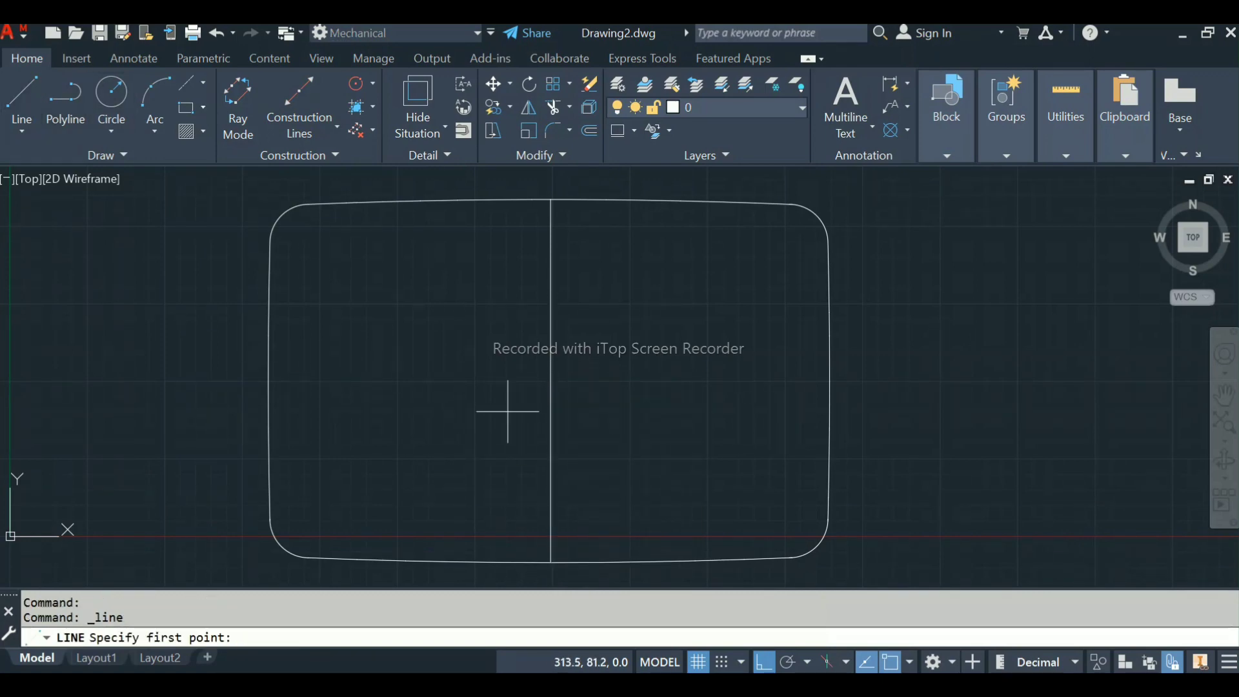
click(551, 381)
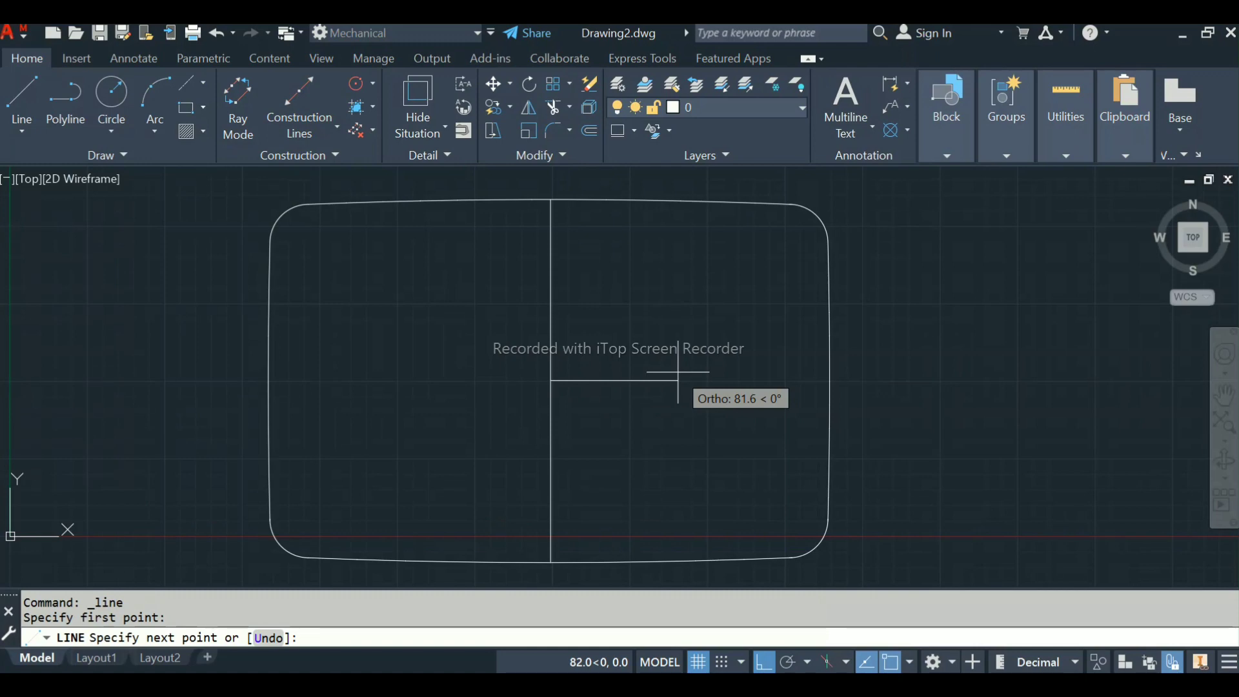
key(Return)
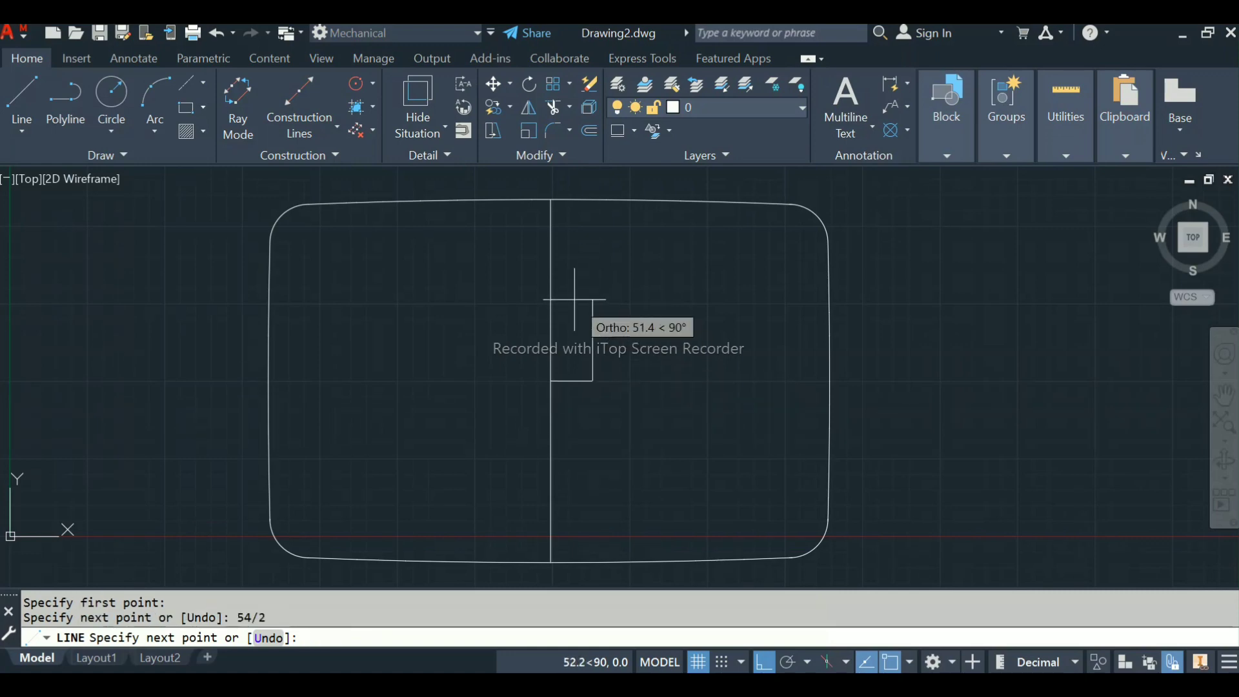
text(96/2)
key(Return)
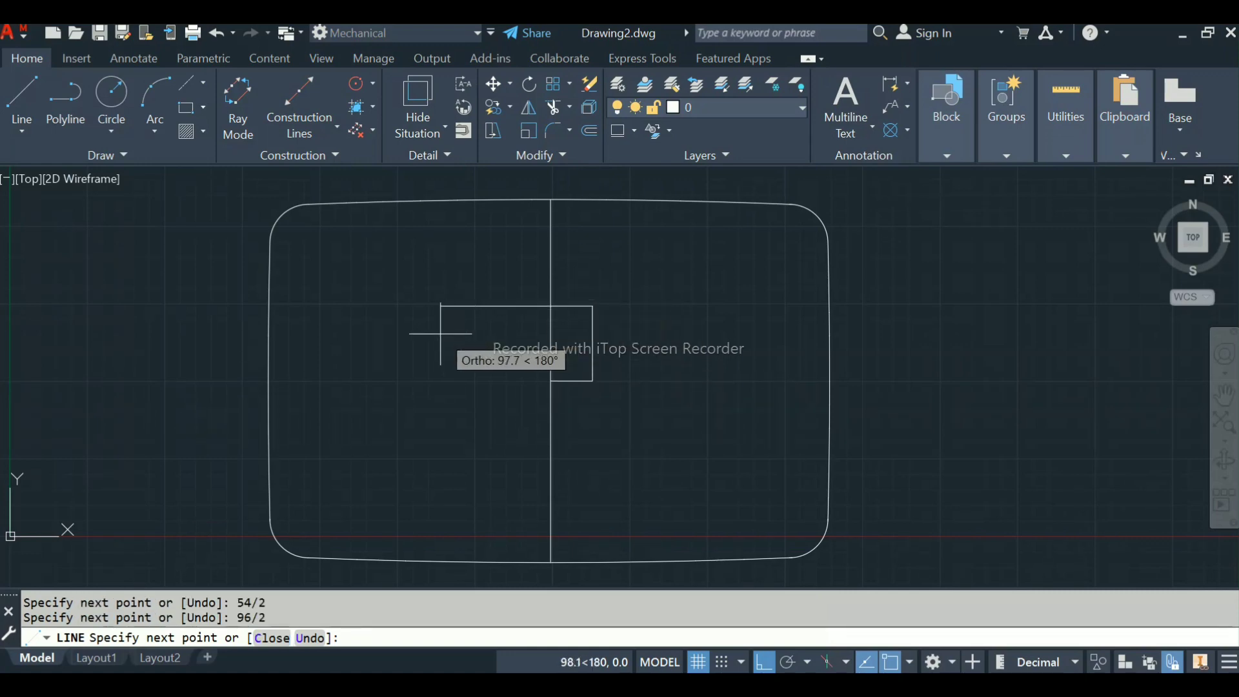
text(54)
key(Return)
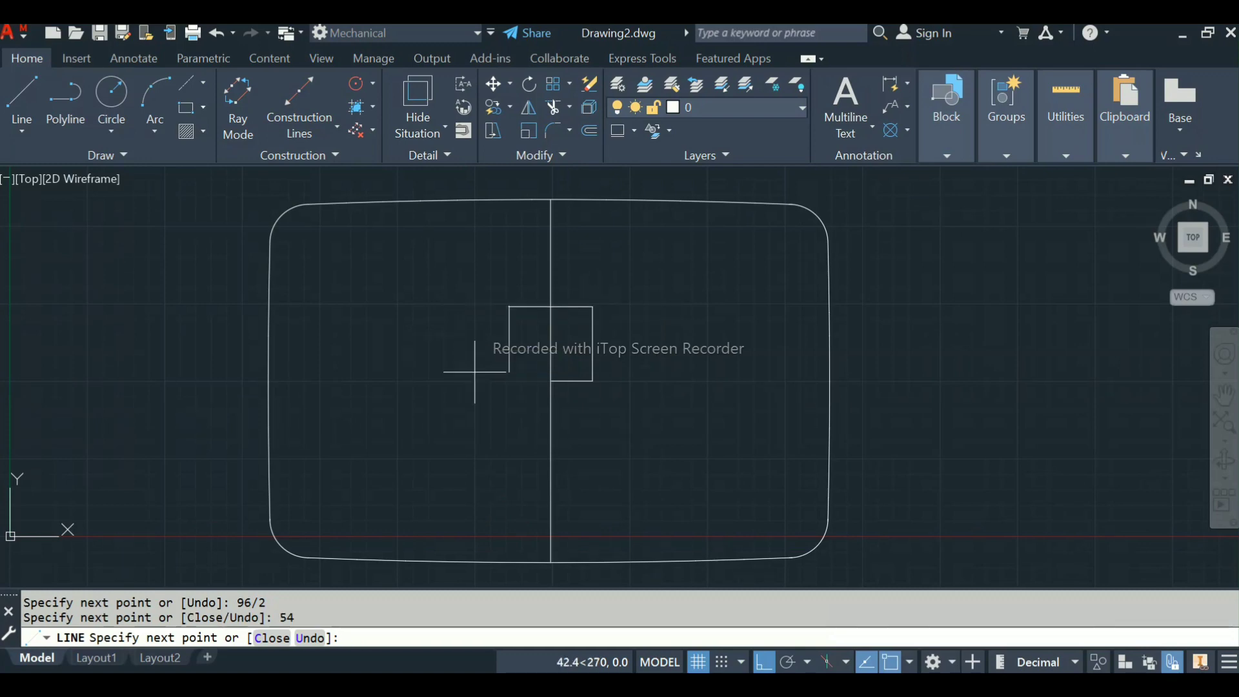
Complete the rectangle with segments 96 down, 54 right and up to the first segment's end, and erase the short horizontal segment inside it
text(96)
key(Return)
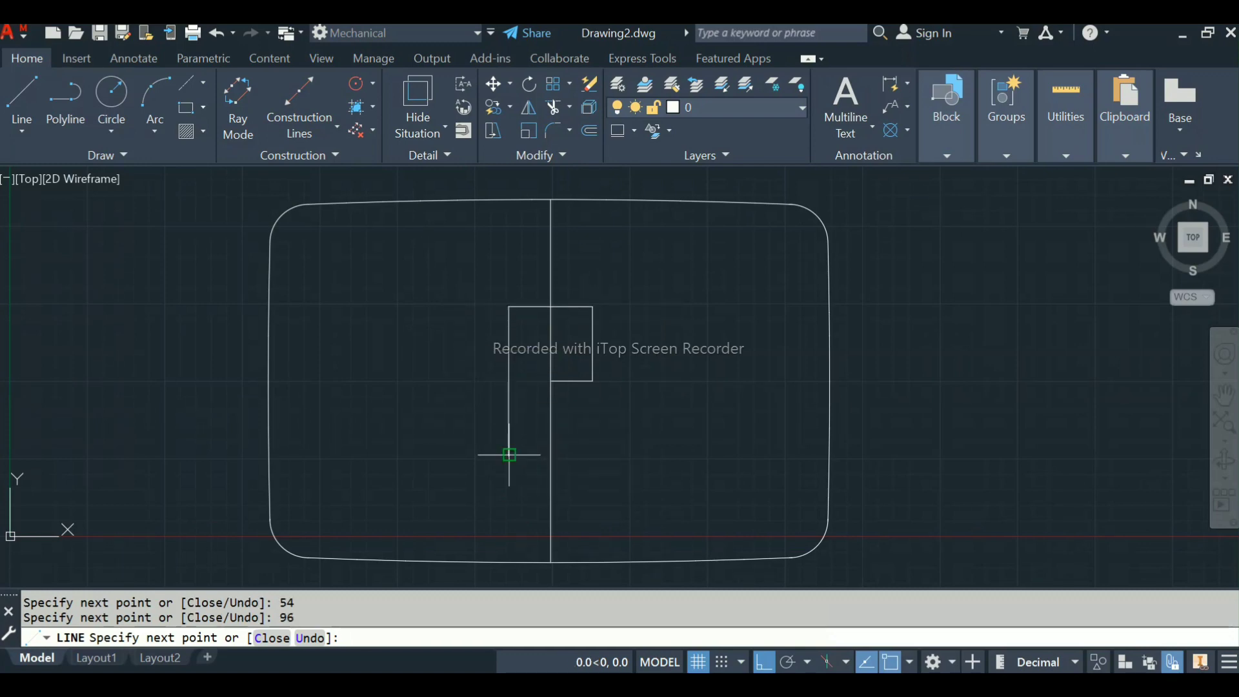
text(54)
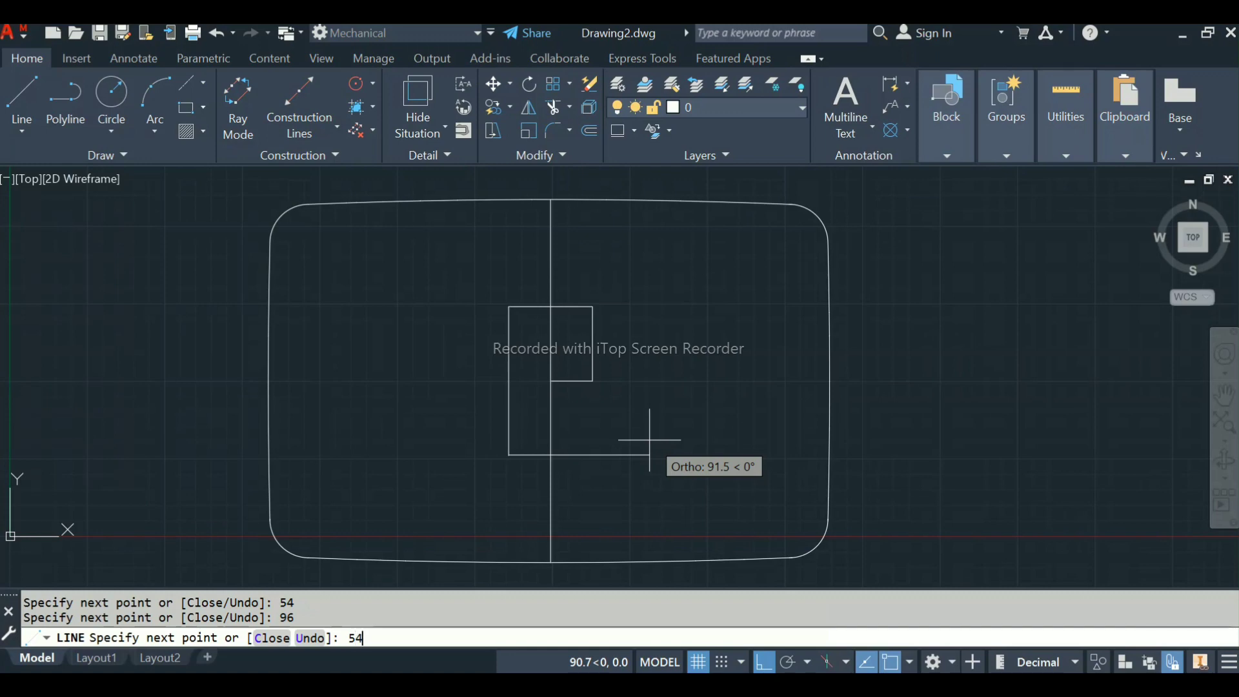
key(Return)
click(593, 381)
key(Return)
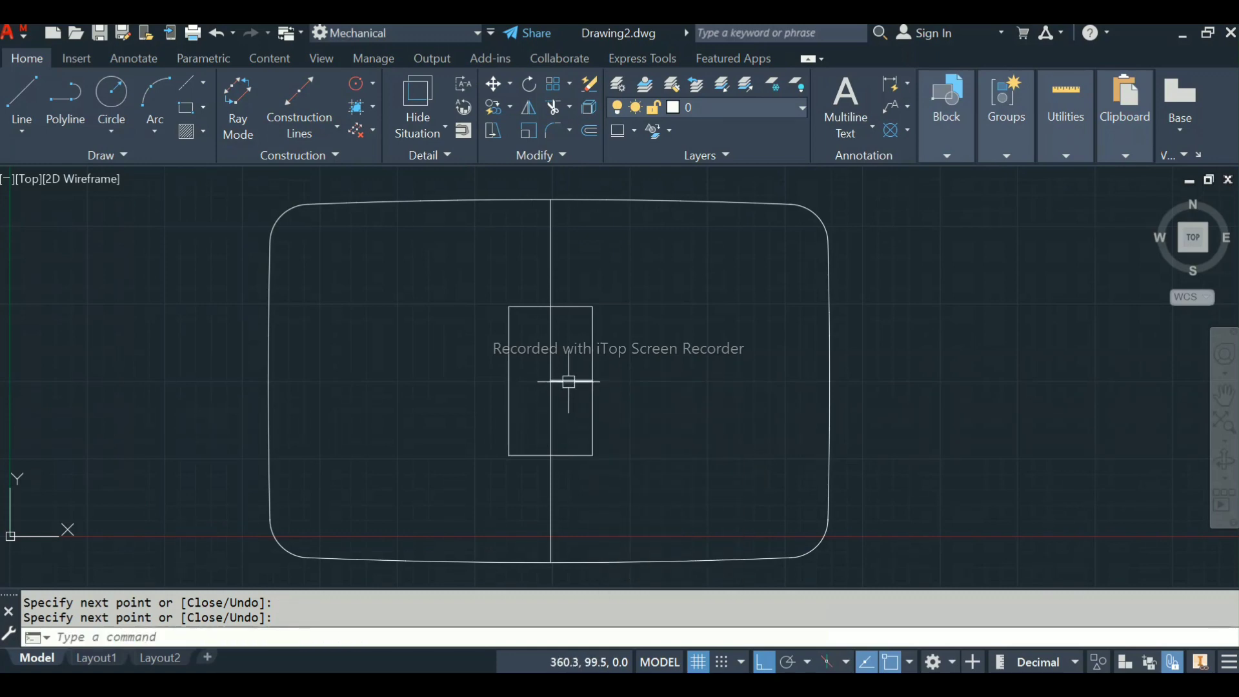
click(572, 380)
key(Delete)
Draw two connected lines from the rectangle's top-left corner to its right side's midpoint and on to its bottom-left corner
click(22, 97)
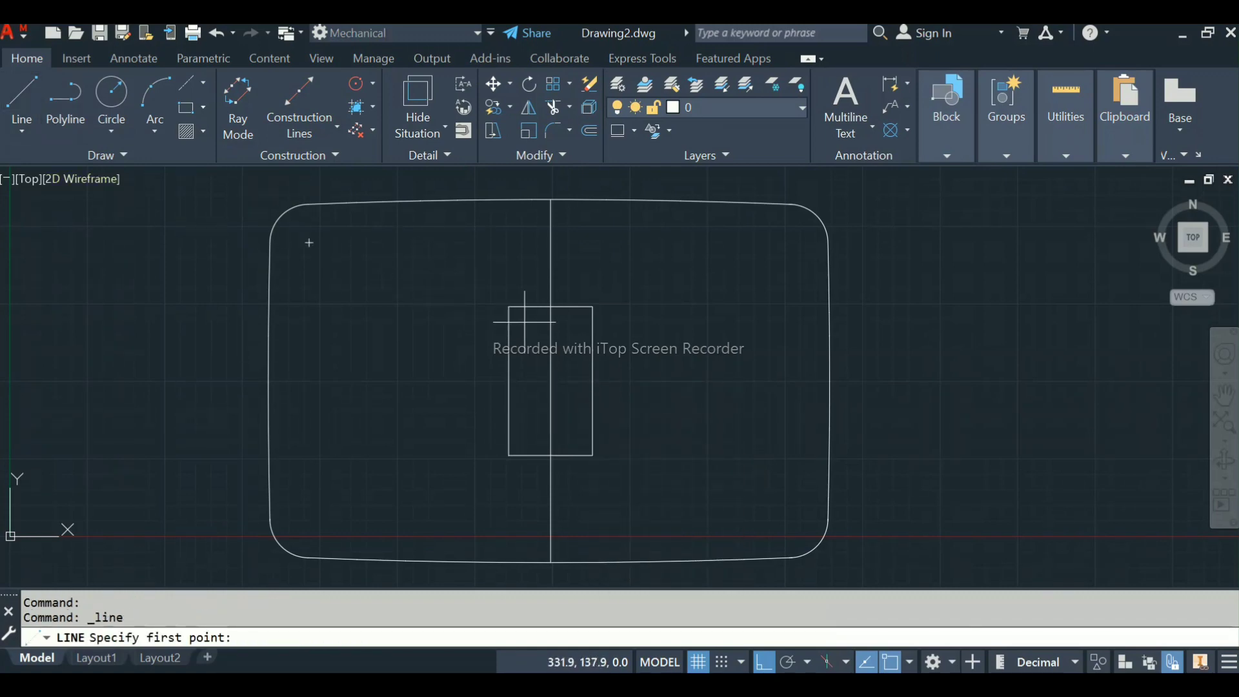
click(592, 381)
click(509, 306)
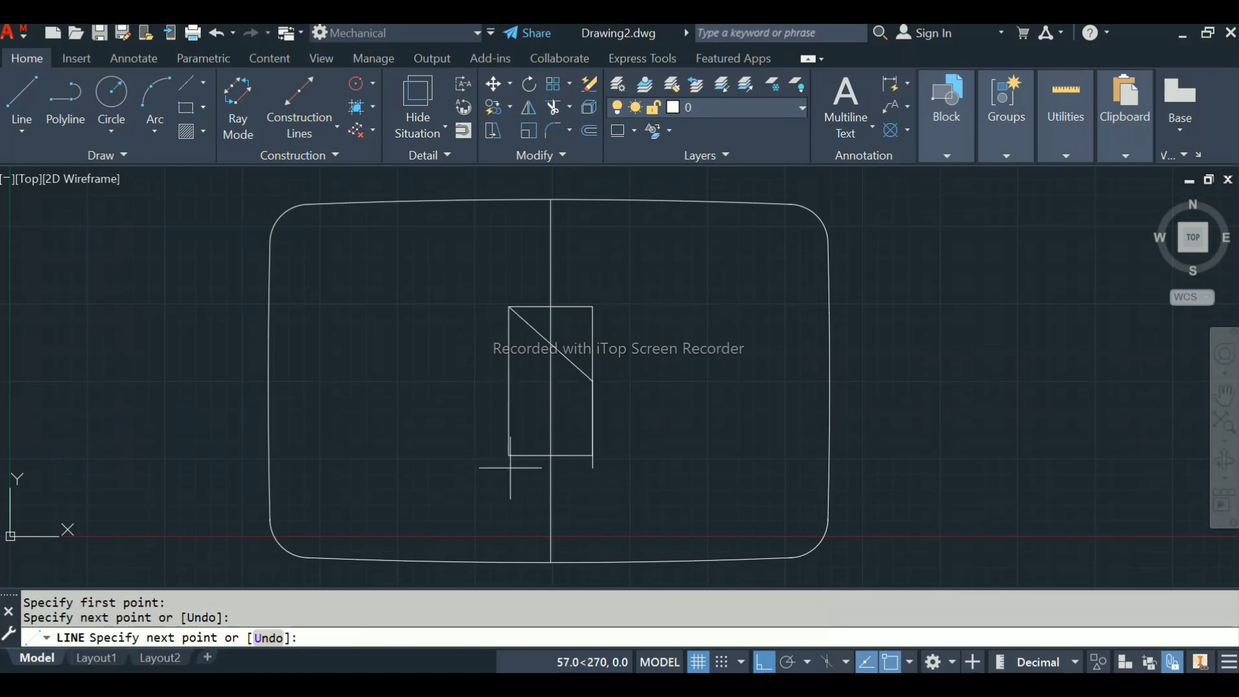
click(593, 381)
right_click(509, 455)
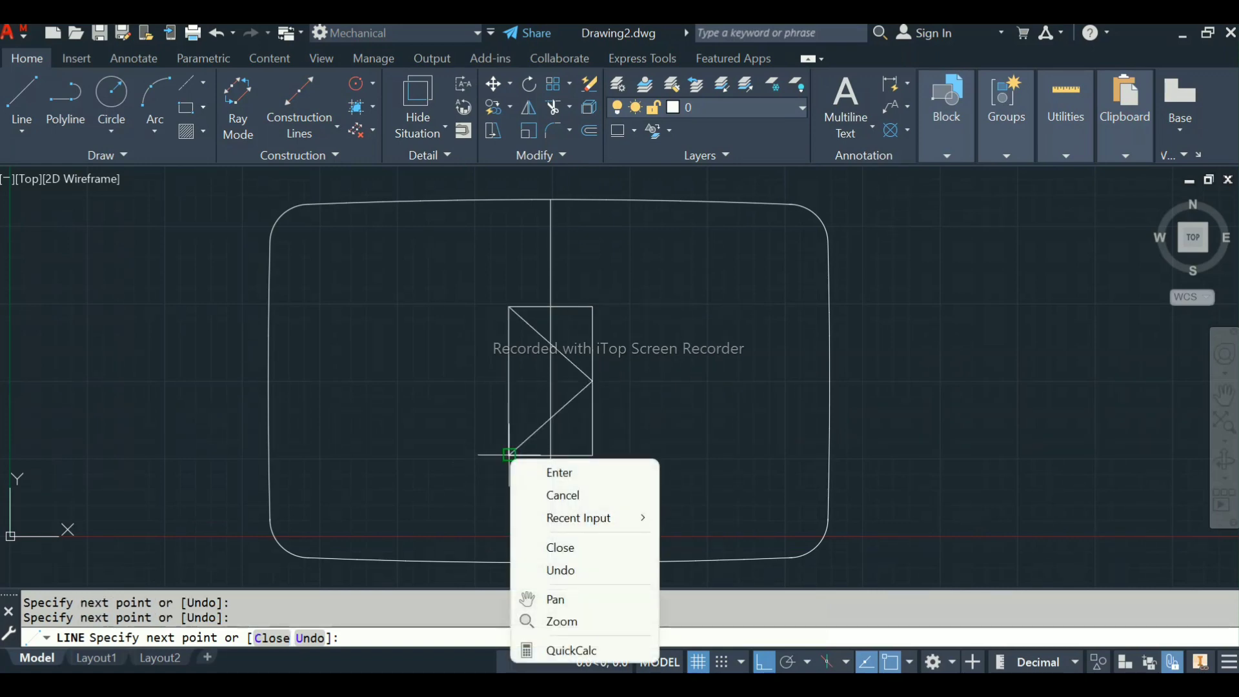
click(568, 473)
Erase the rectangle's top, bottom and both right-side segments together with the vertical centre line, keeping only the triangle
click(592, 401)
click(593, 332)
click(569, 306)
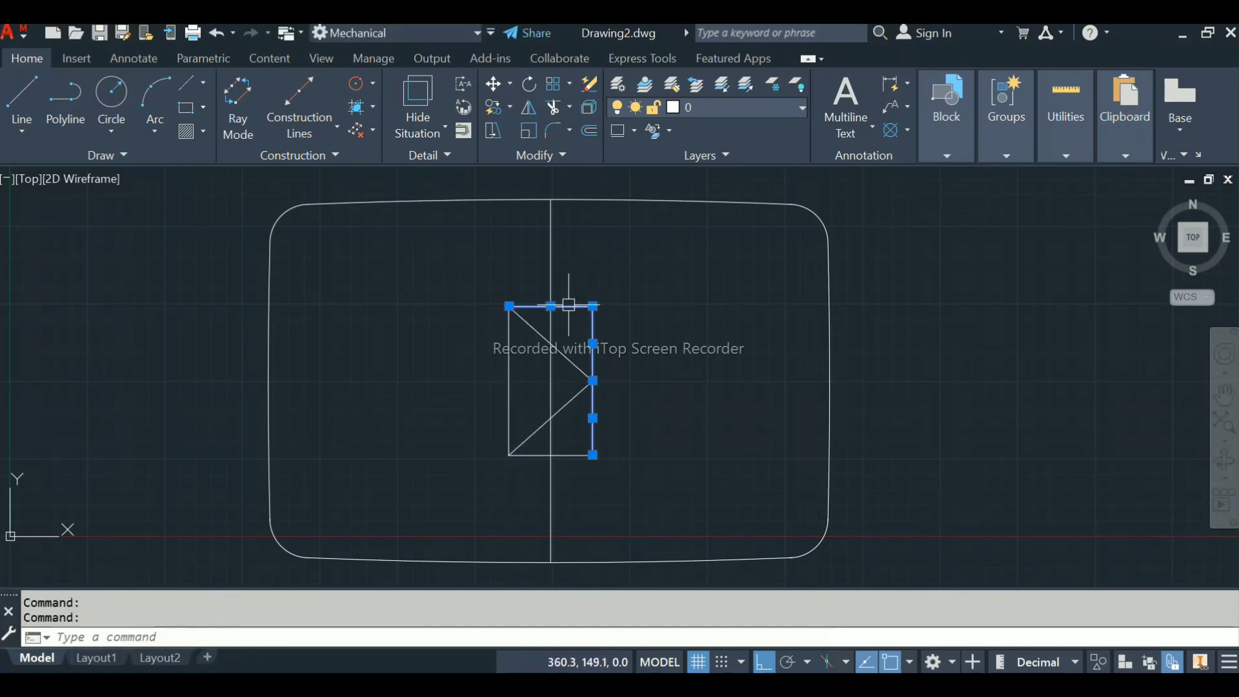
click(550, 262)
click(573, 455)
key(Delete)
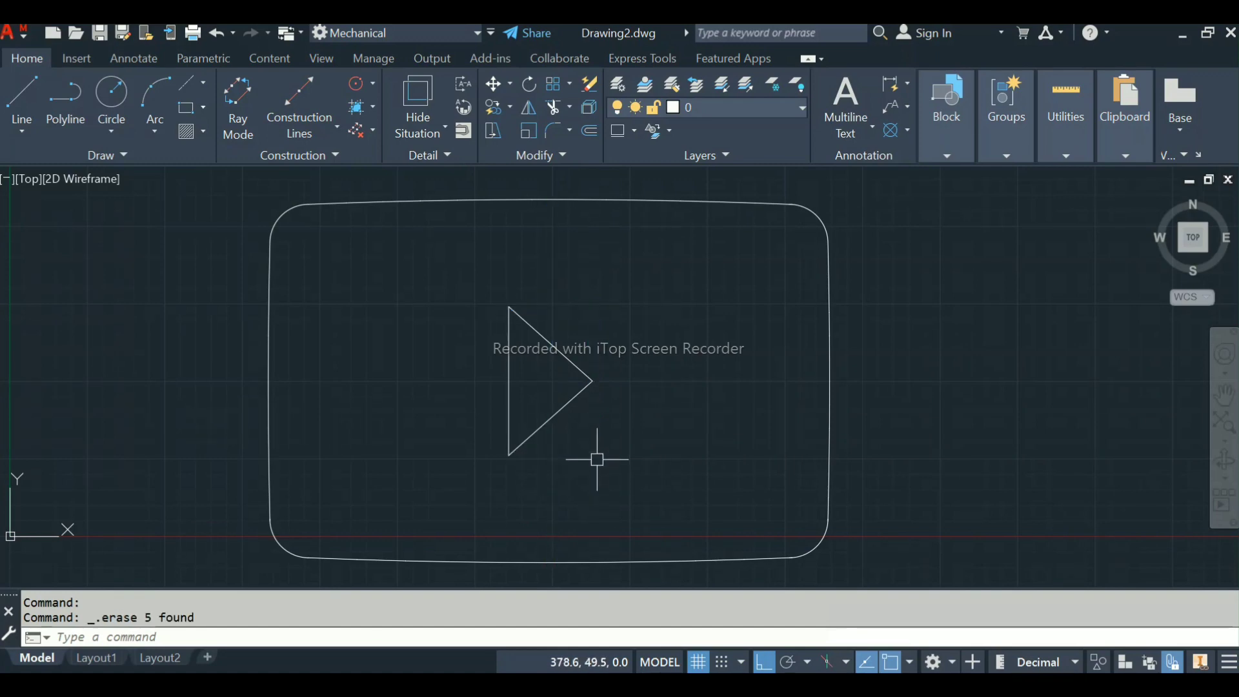
Switch to Notepad and add the line "Now construct a triangle with dimensions" below the existing notes
click(1065, 683)
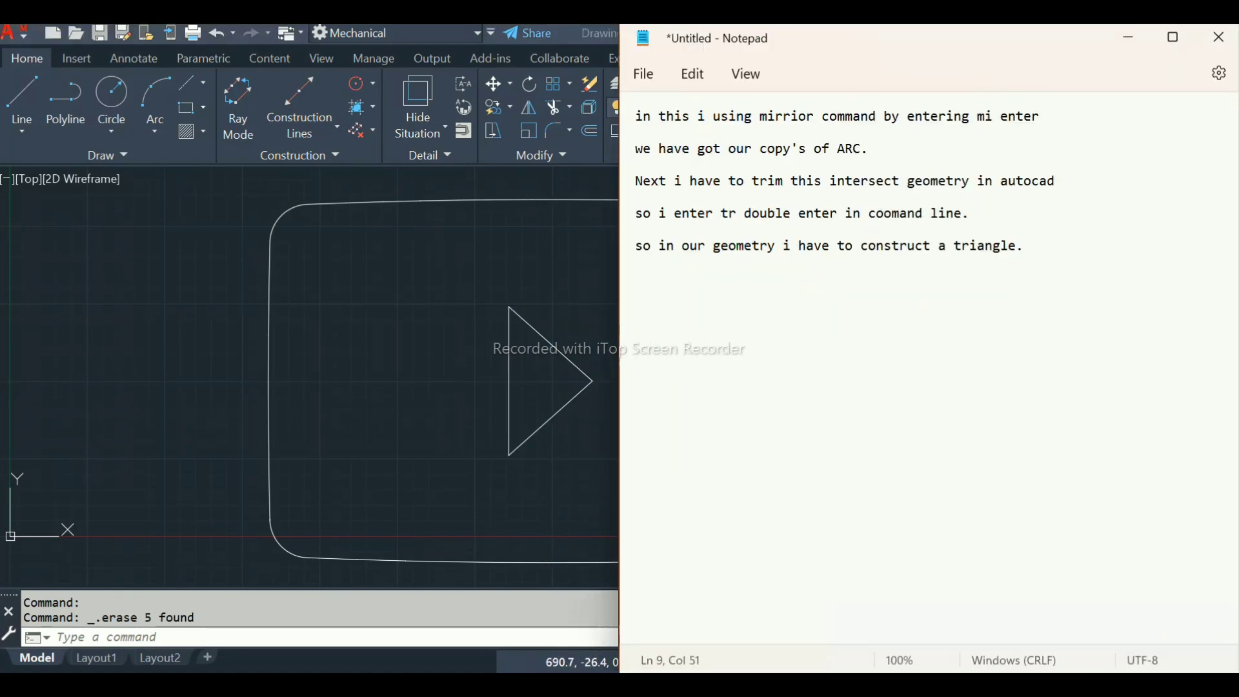
key(Return)
key(Return)
text(Now construct)
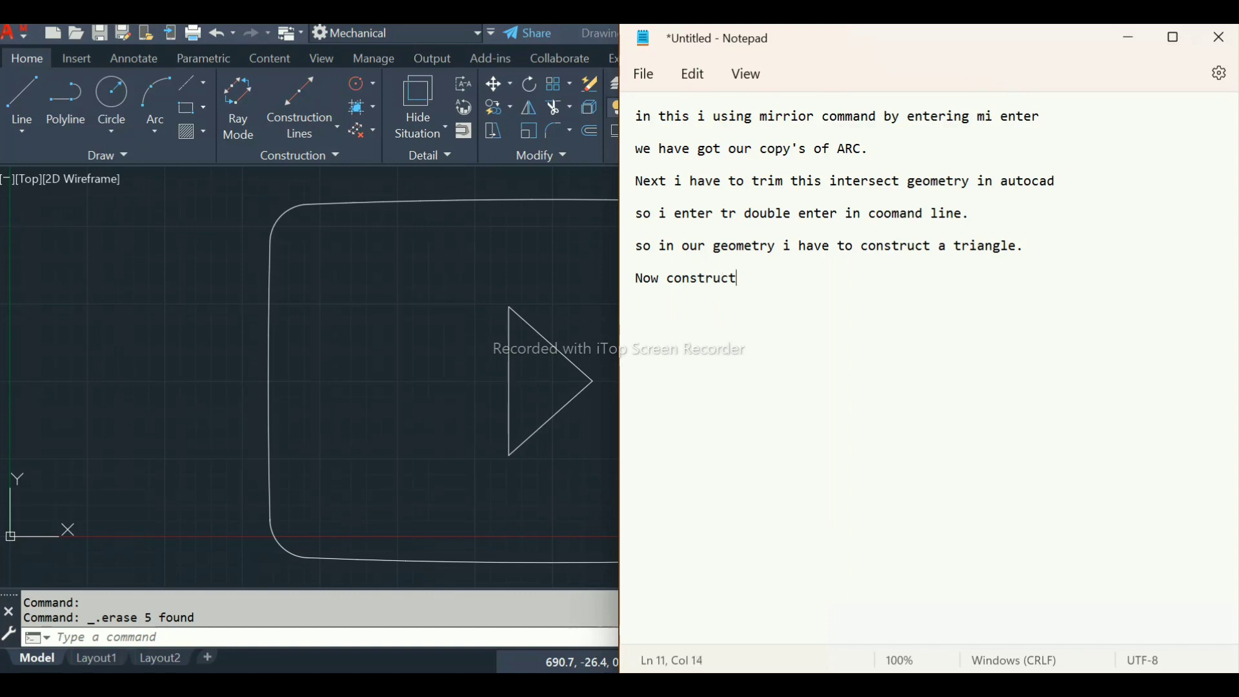
text( a iso)
key(BackSpace)
key(BackSpace)
key(BackSpace)
text(tric)
text(ngle with dime)
text(nsions)
key(Return)
key(Return)
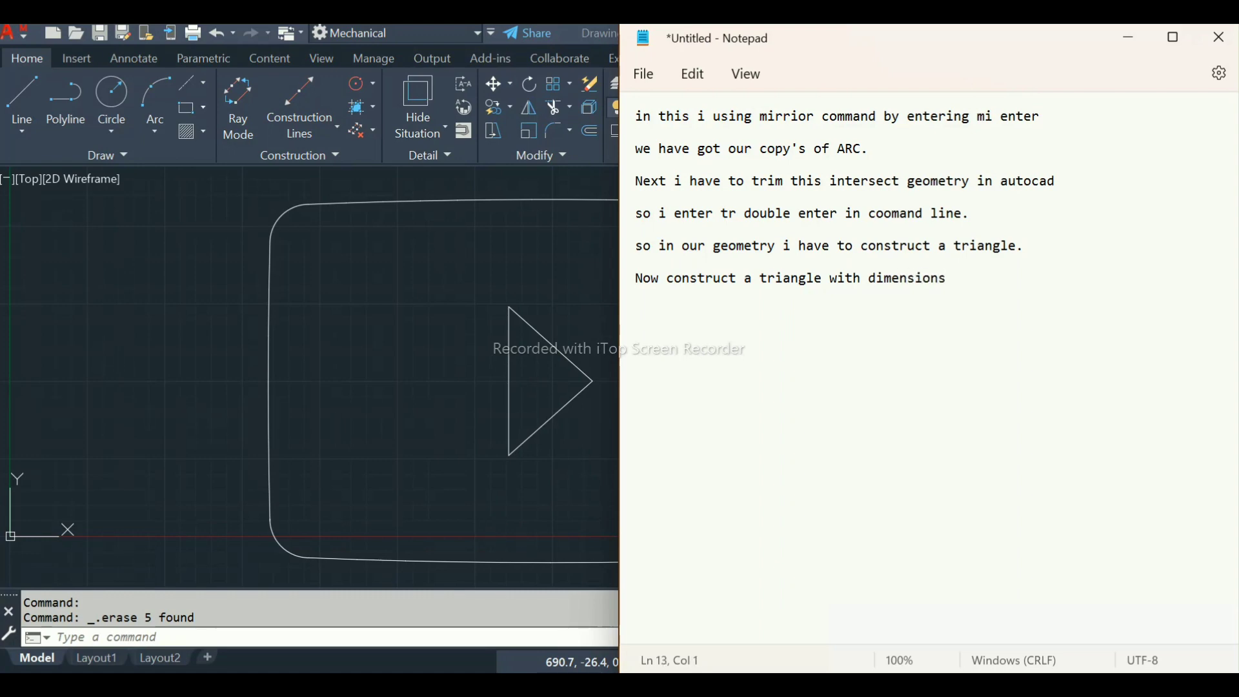
Add the lines "Height = 96 mm." and "Length= 54 mm." to the notes and return to AutoCAD
text(Height = 96 mm)
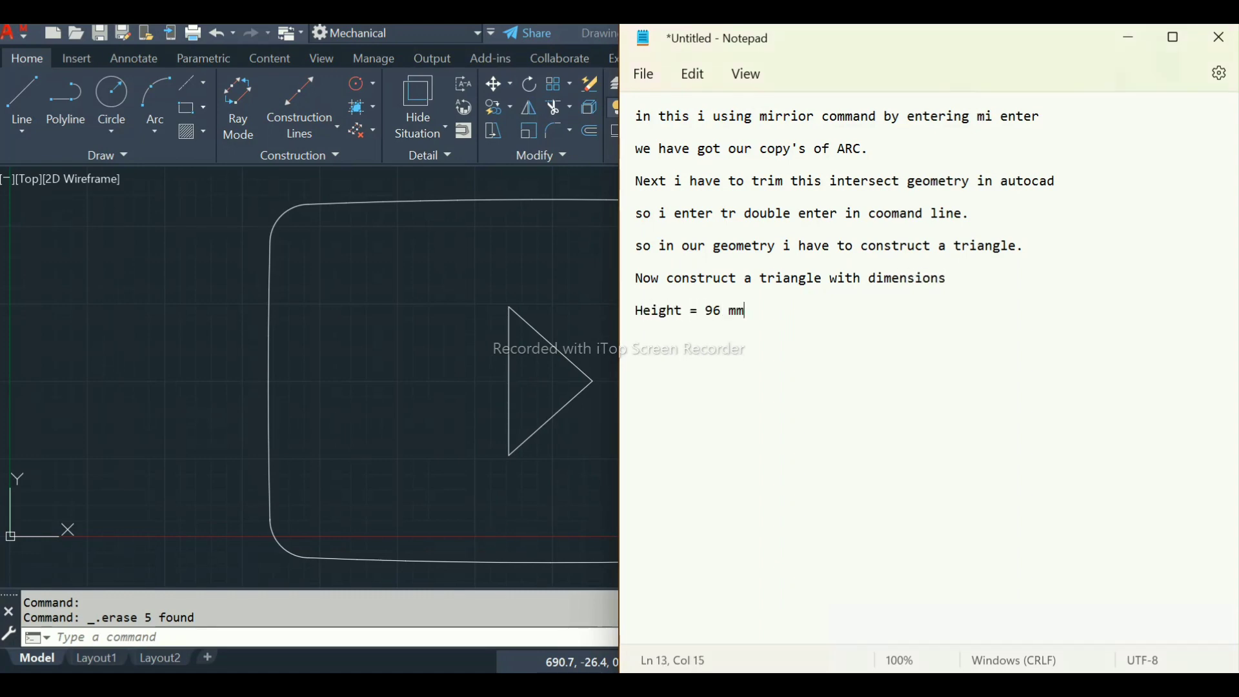
text(.)
key(Return)
text(Lenght)
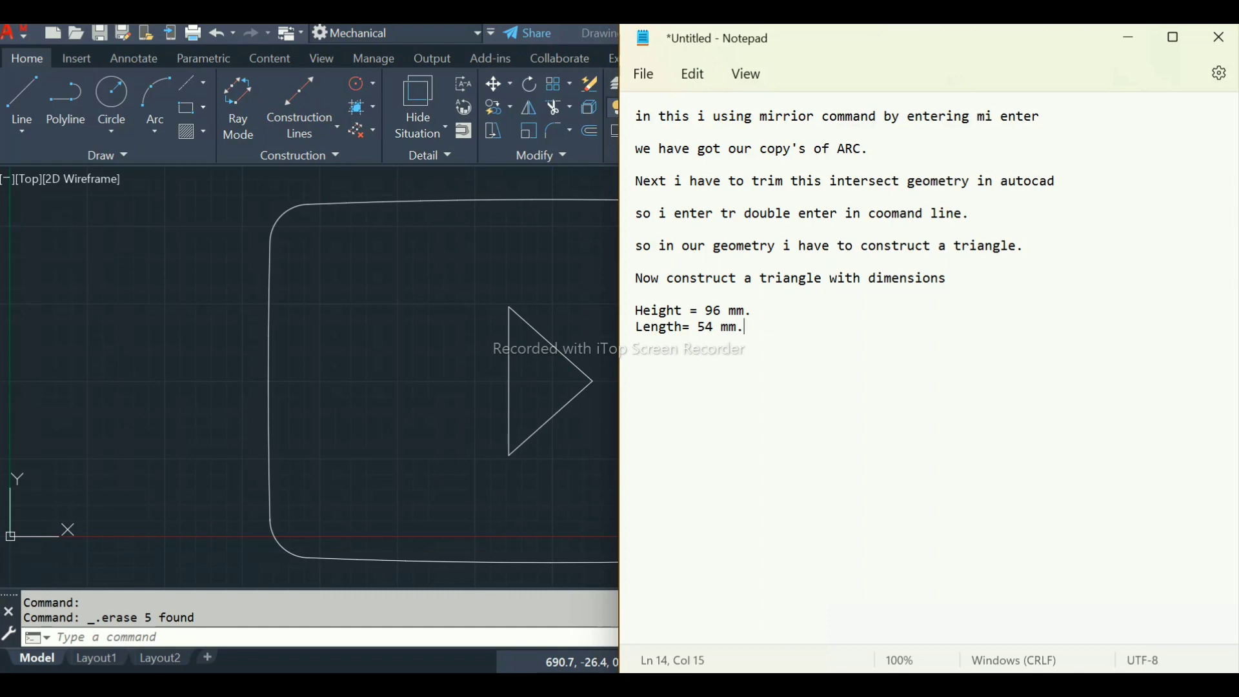
click(1128, 37)
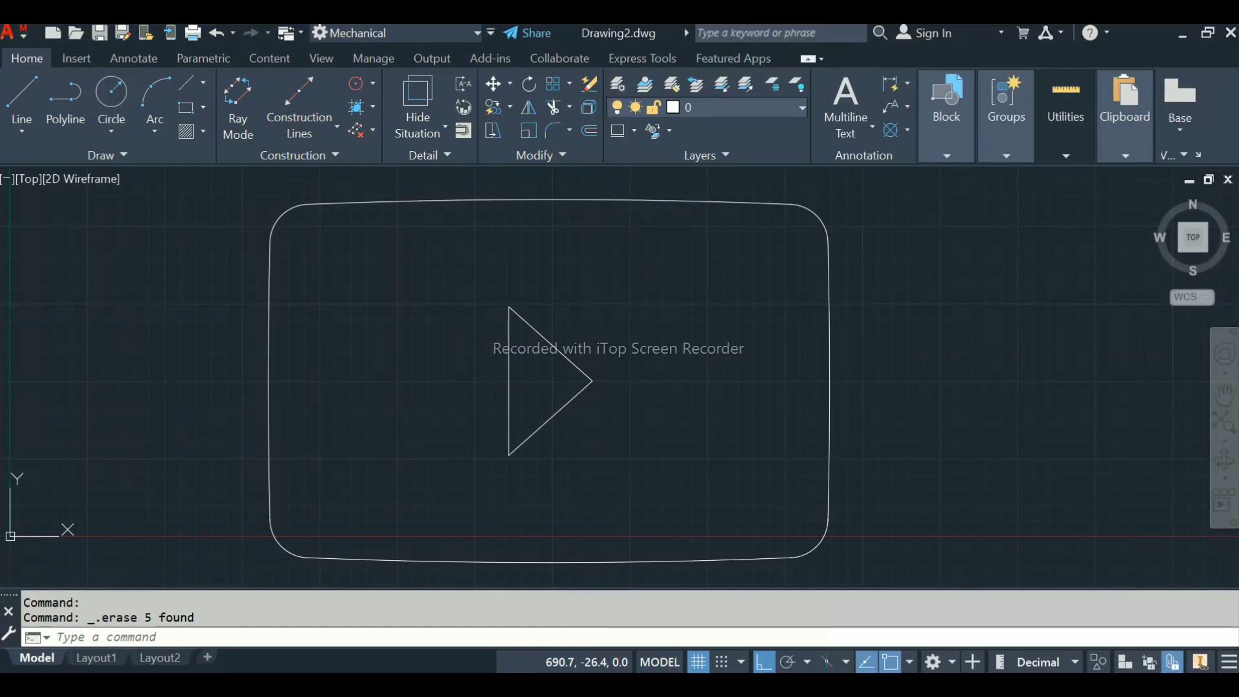
Add the note "At last i will give some colours and our logo will finish it." in Notepad and switch back to AutoCAD
click(808, 685)
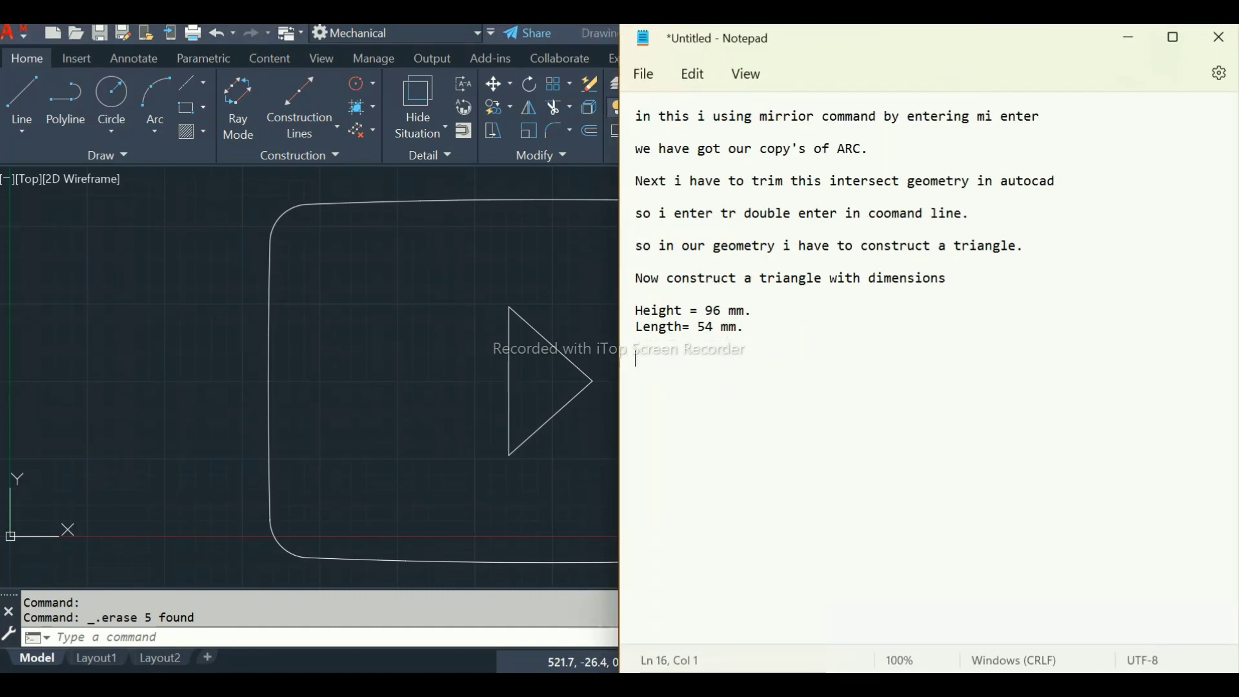
text(At last i will give some col)
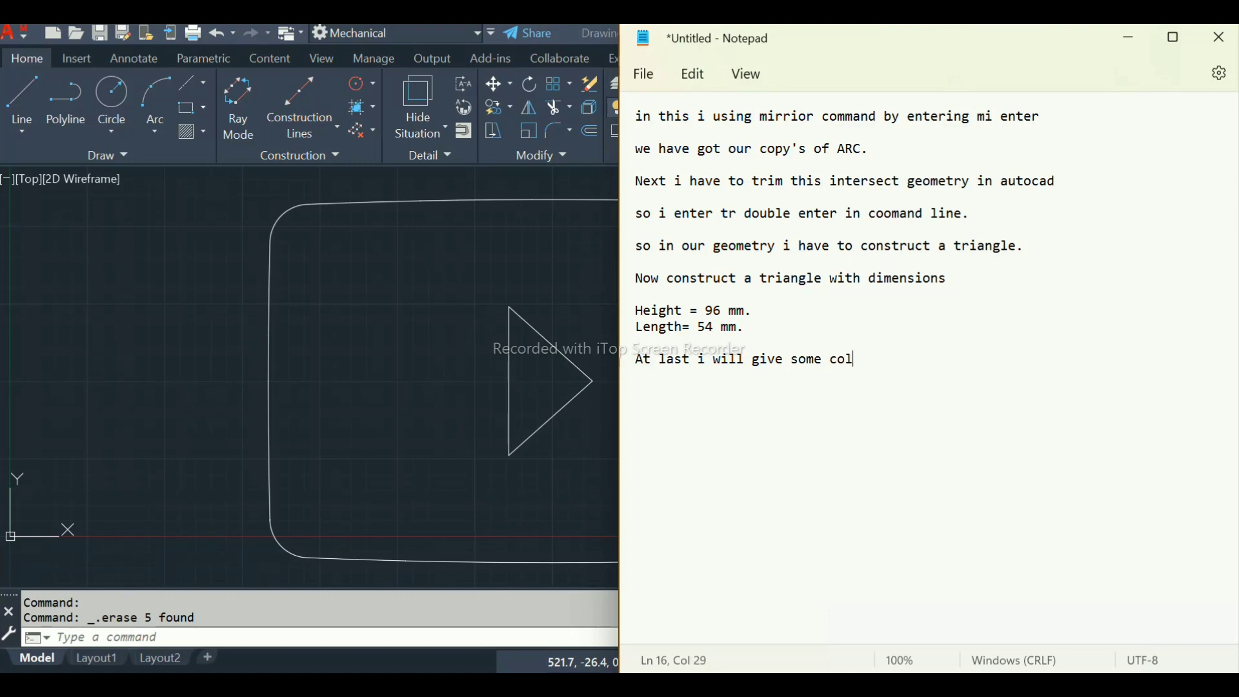
text(ours and our logo)
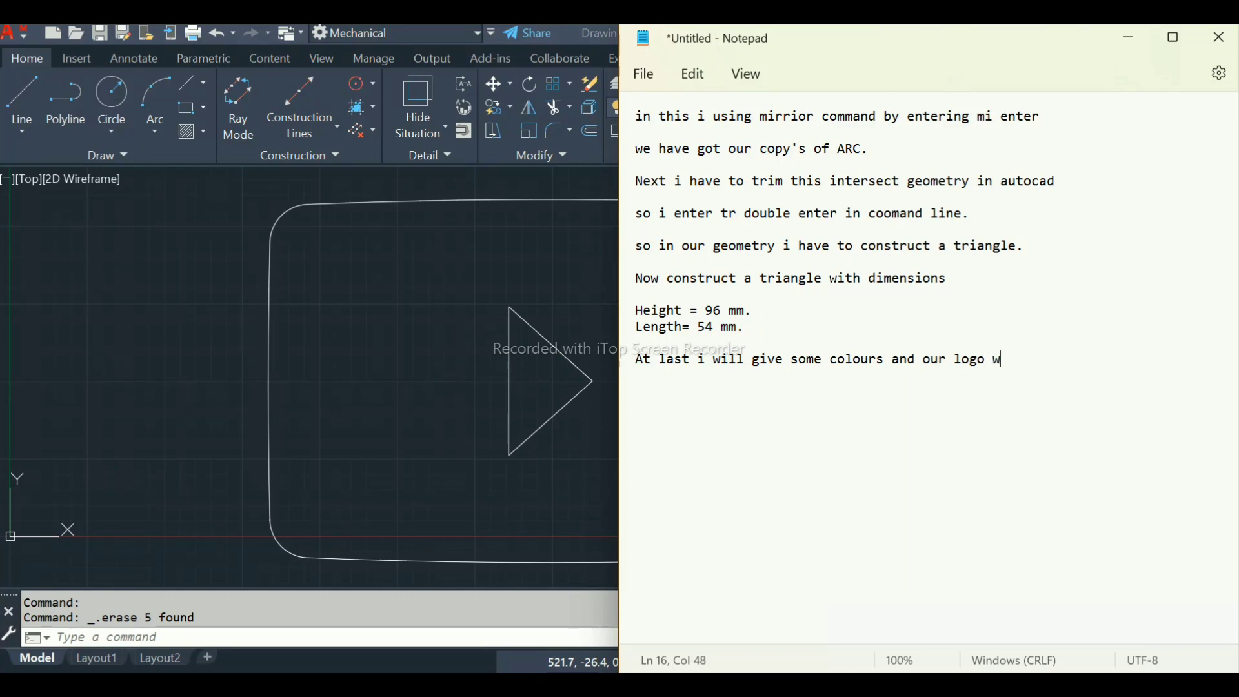
text( will finish it.)
click(1129, 37)
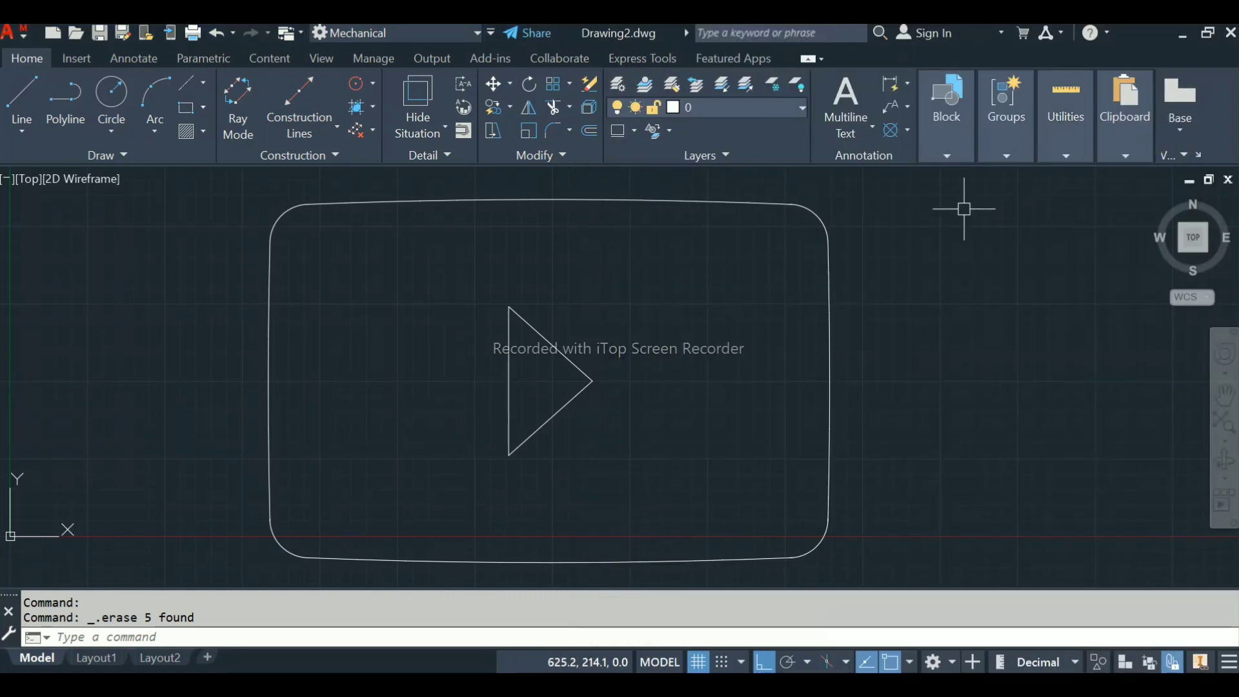
Fill the area between the rounded outline and the triangle with a Solid hatch in red 205,32,39
click(203, 132)
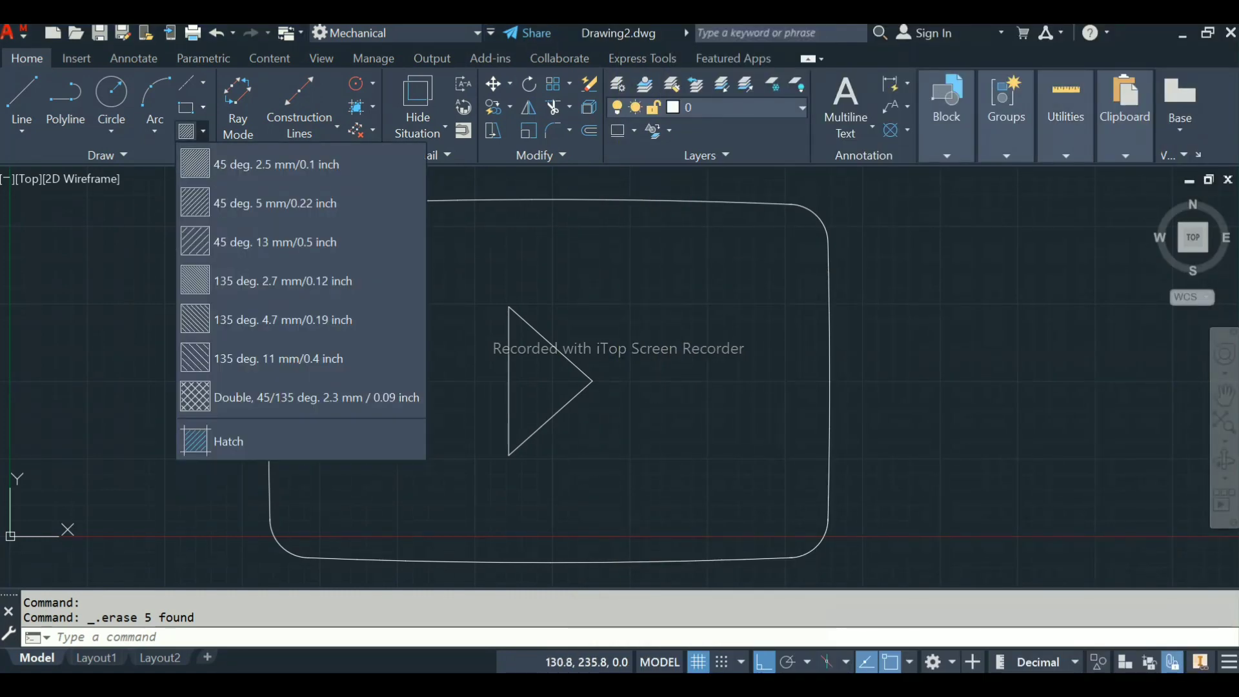
click(223, 438)
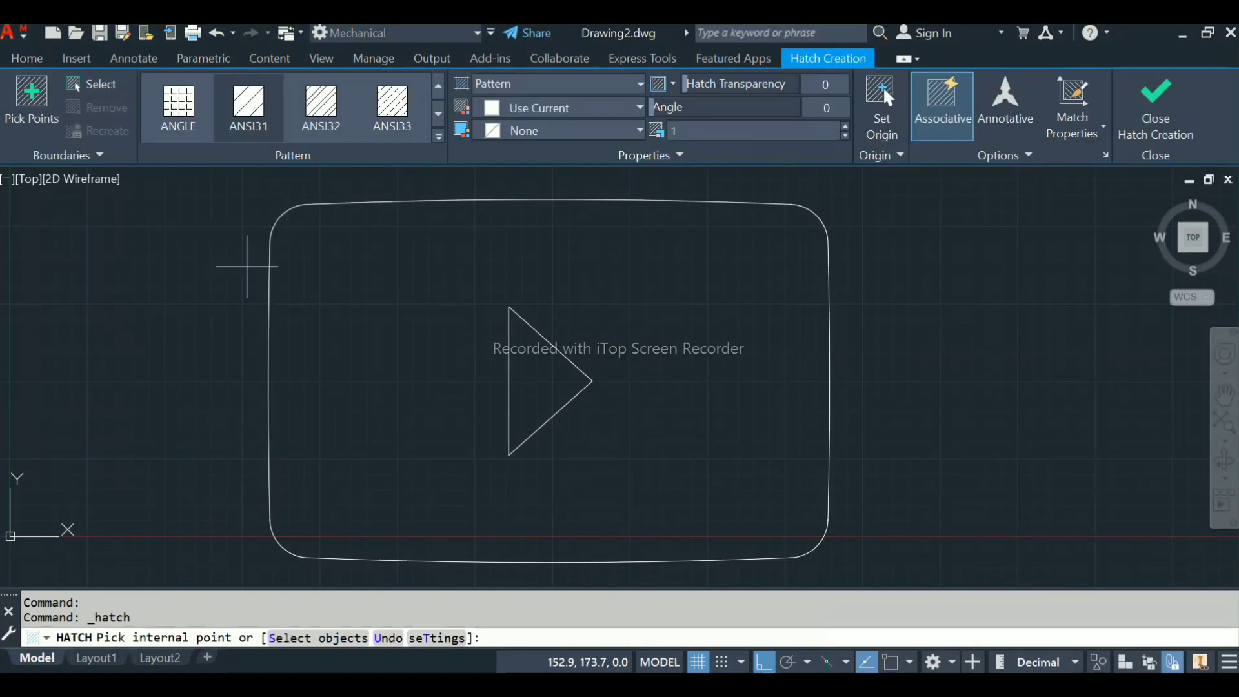
click(568, 83)
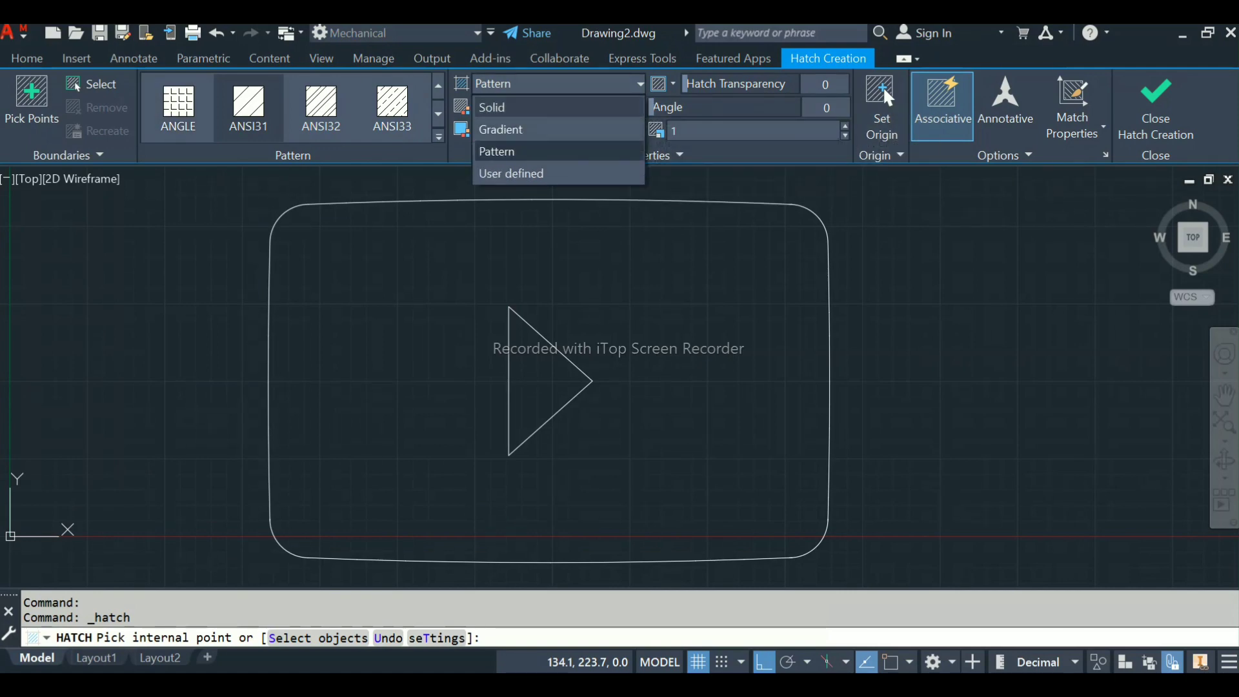
click(516, 105)
click(562, 108)
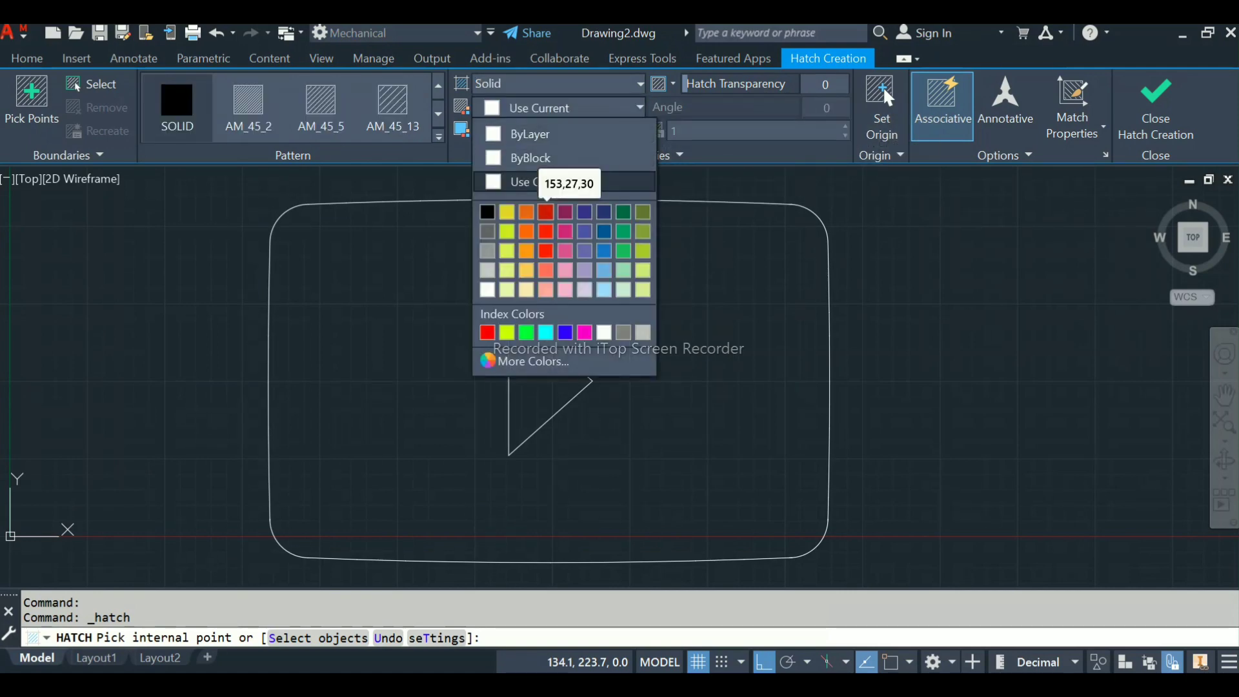
click(546, 231)
click(651, 297)
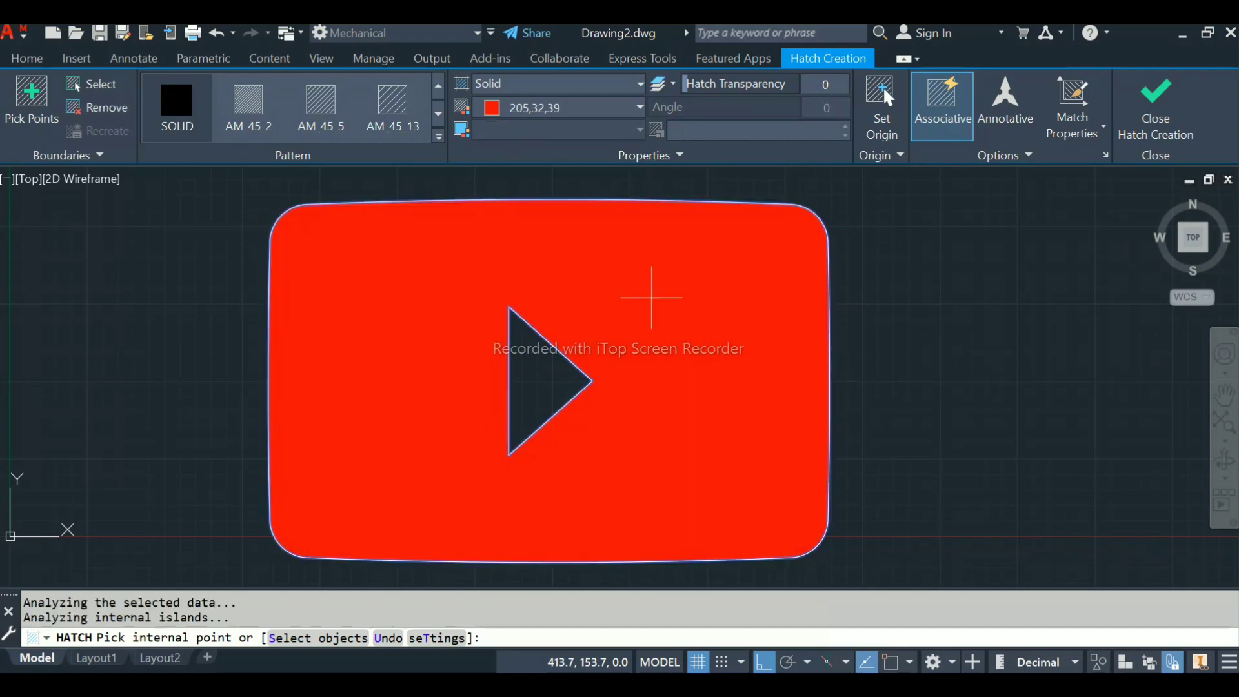
key(Escape)
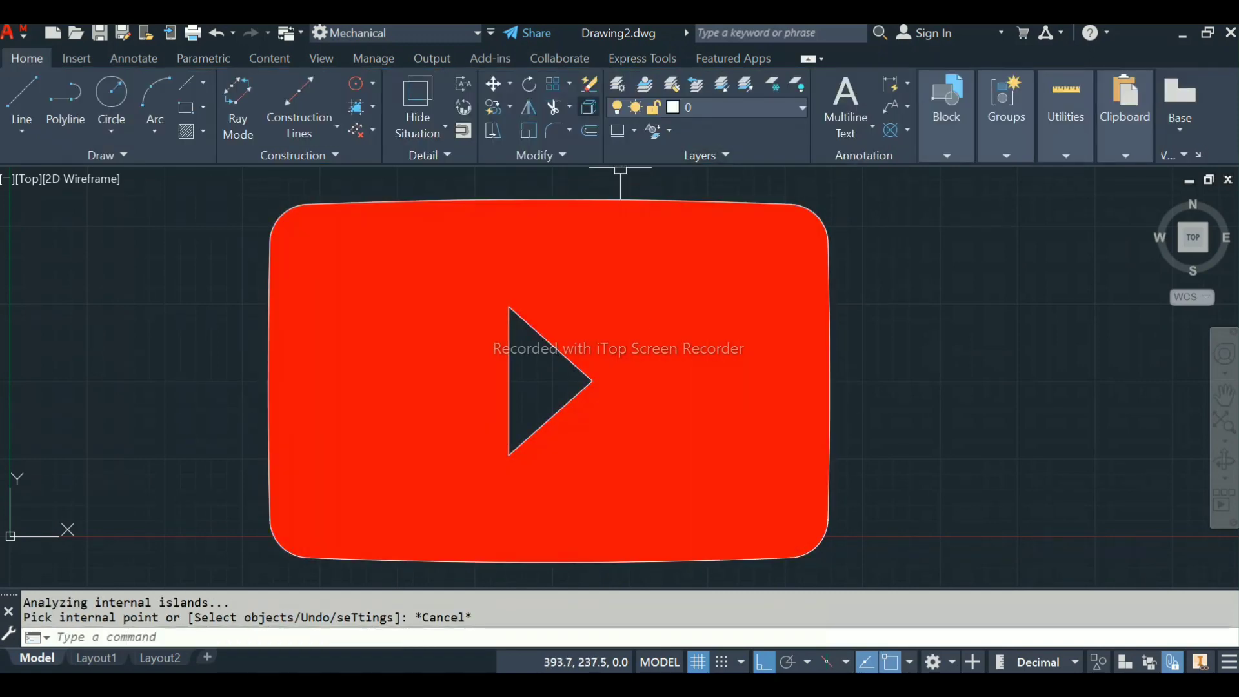
Fill the play triangle with a Solid hatch using the white ByLayer colour
click(203, 131)
click(219, 431)
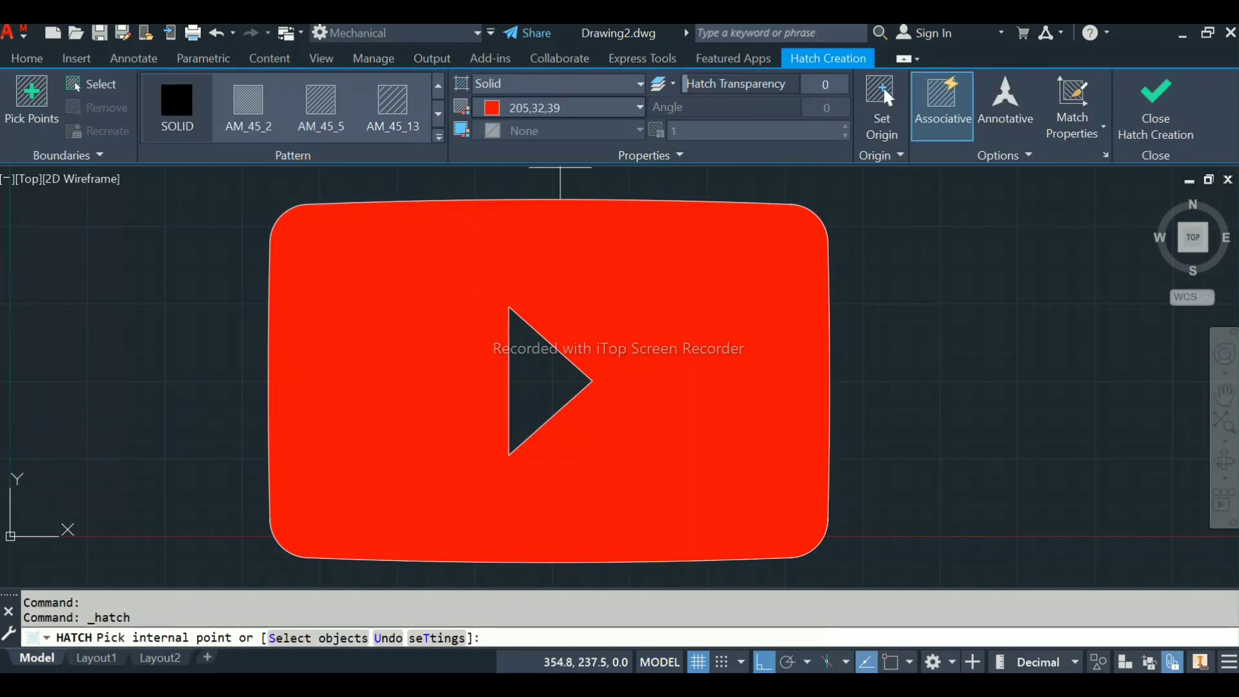
click(561, 108)
click(516, 134)
click(522, 382)
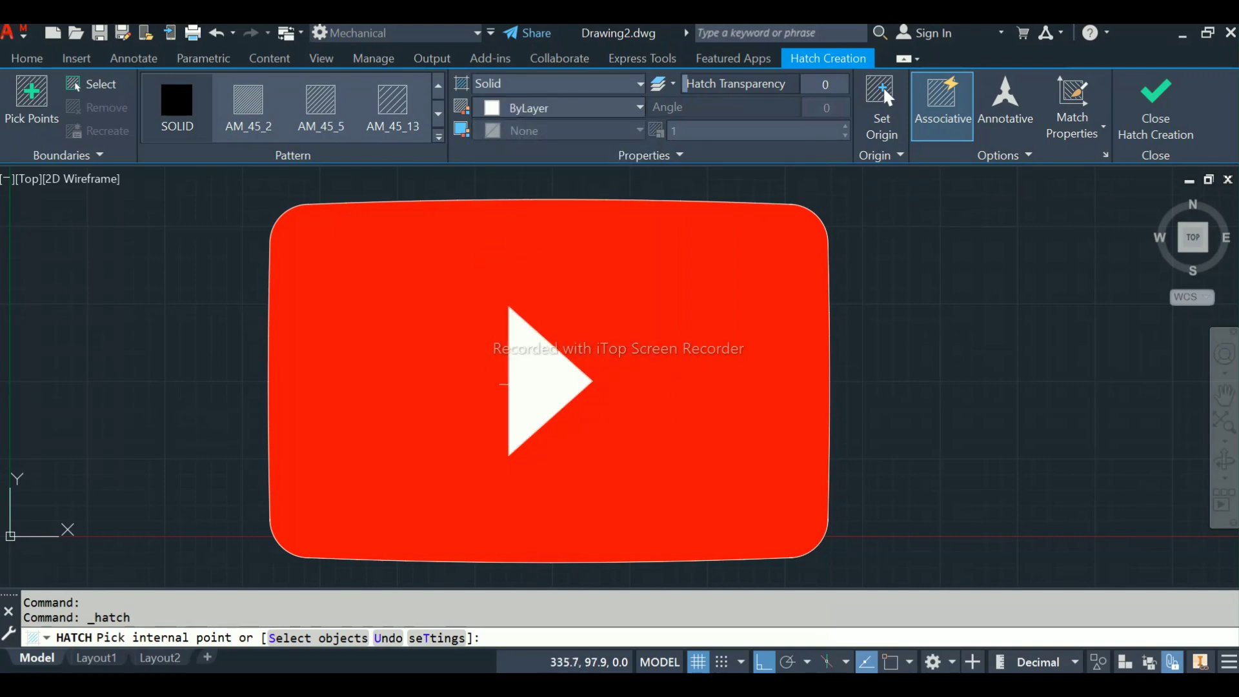
key(Escape)
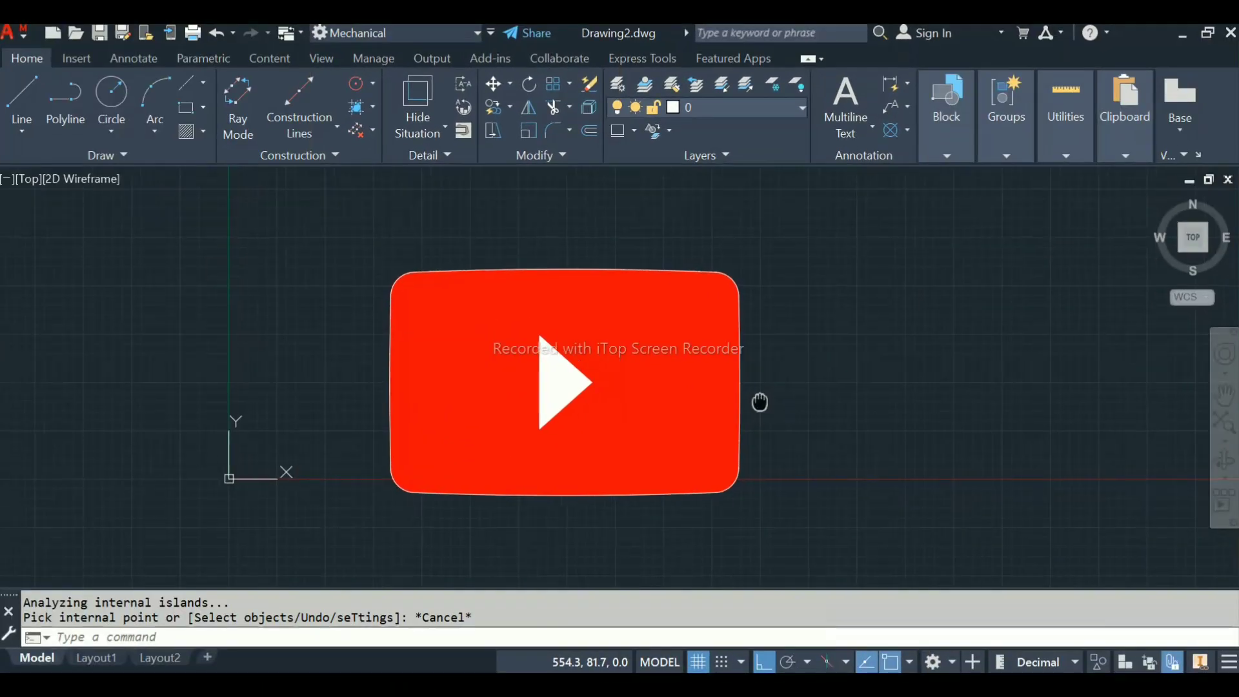
middle_drag(760, 402, 738, 410)
Switch to Notepad and start a new line of the notes with "Place the"
click(721, 684)
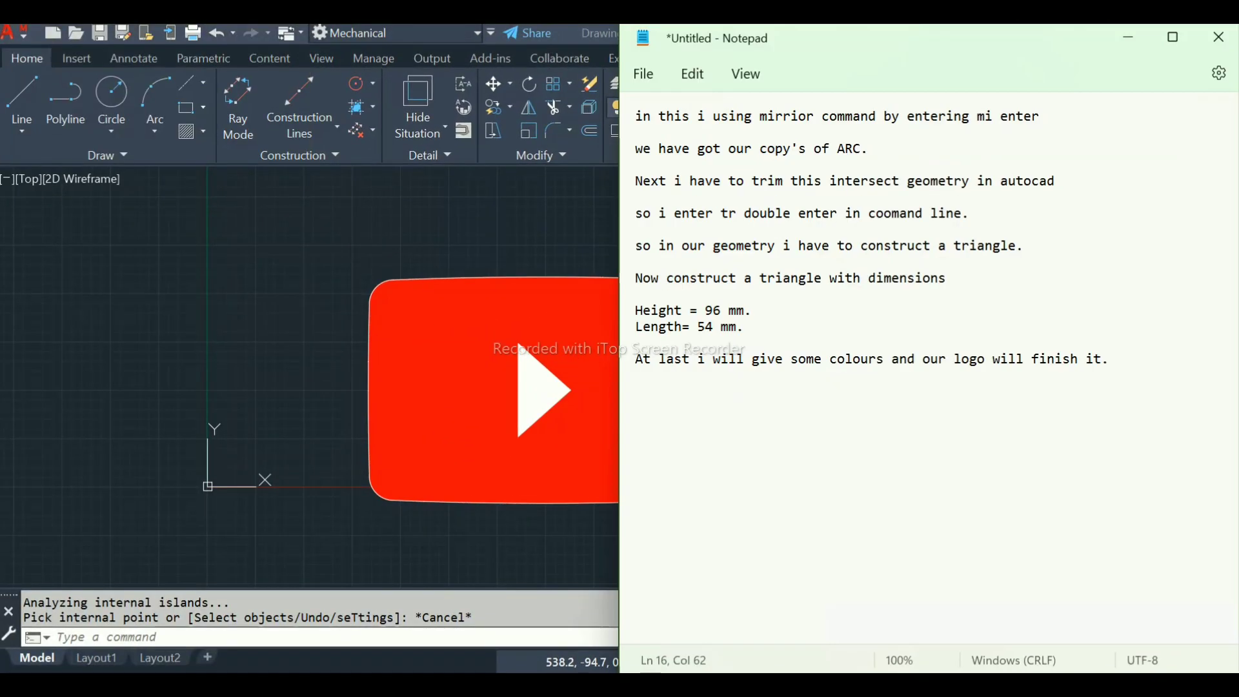
key(Return)
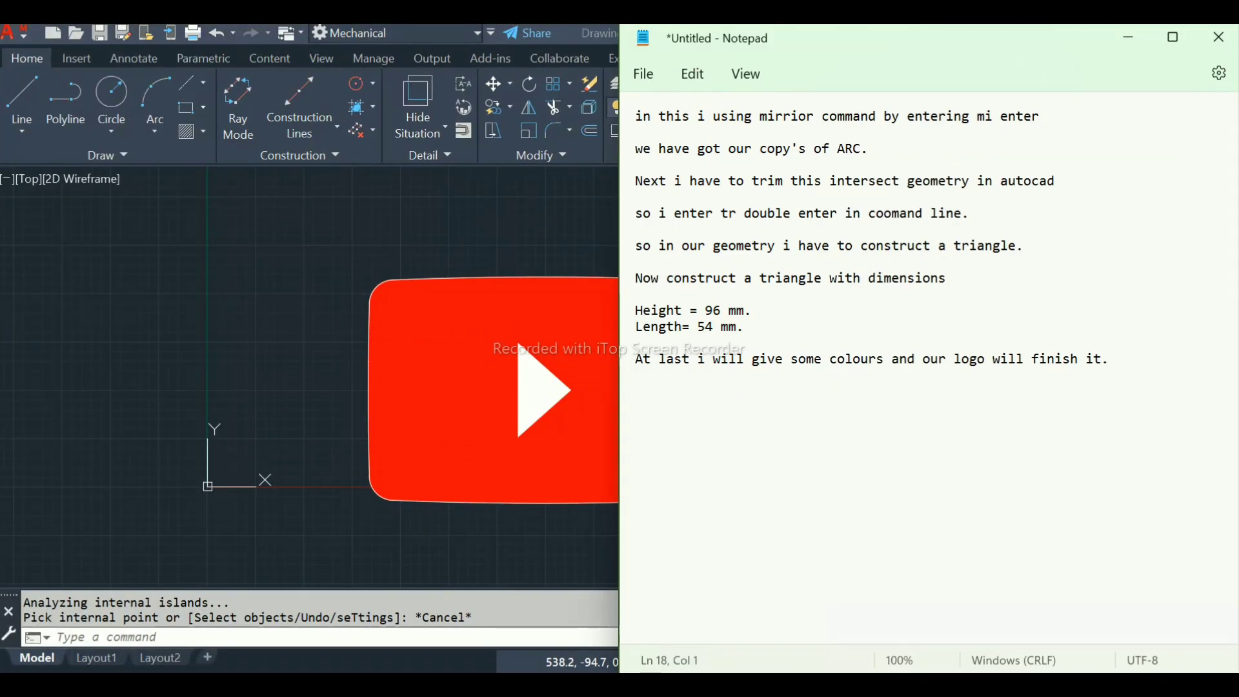
text(Placed)
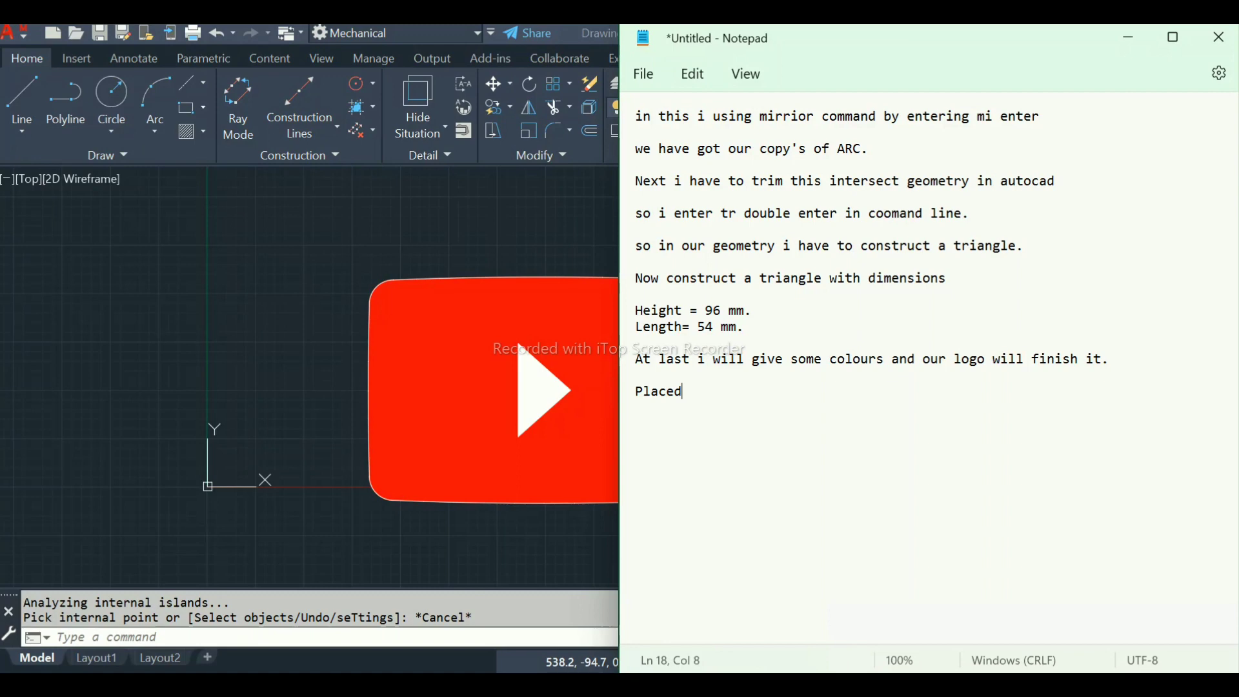
text(the)
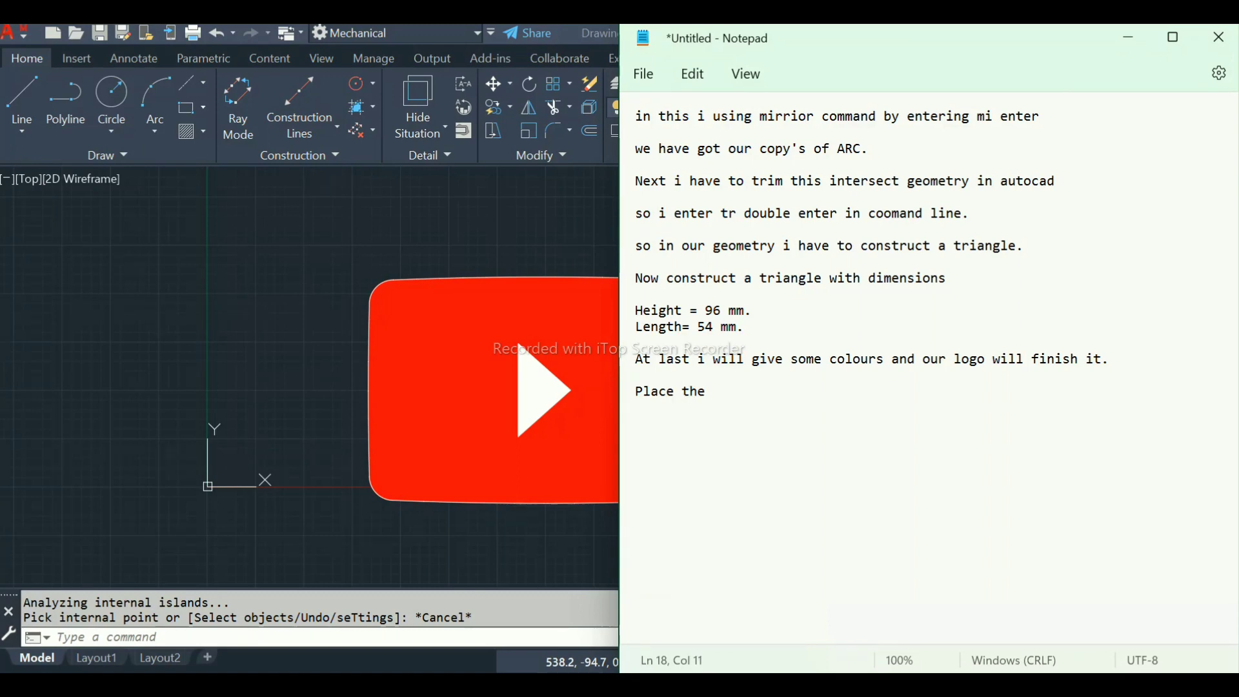